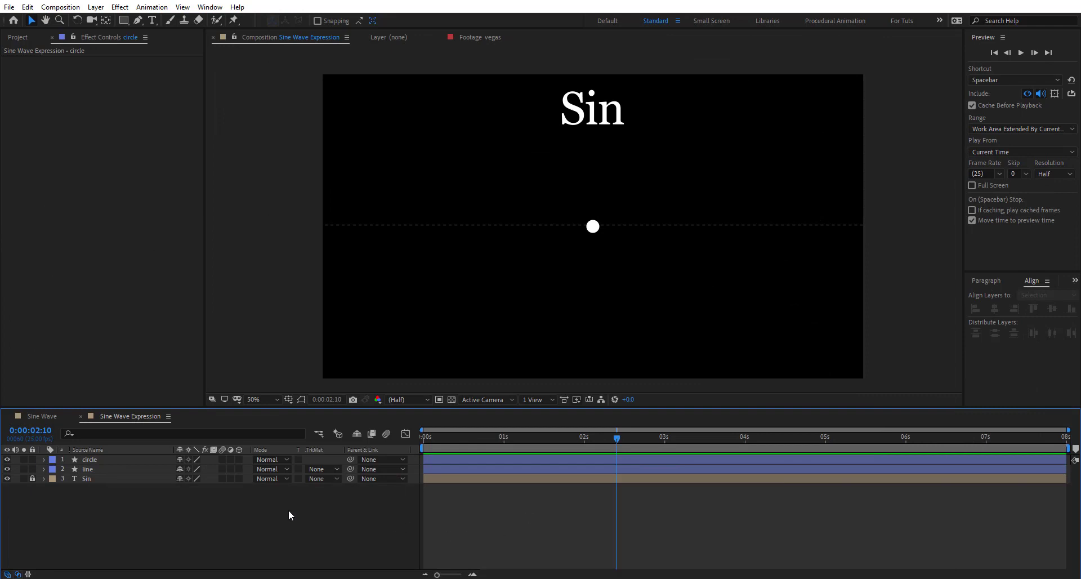
pyautogui.click(88, 469)
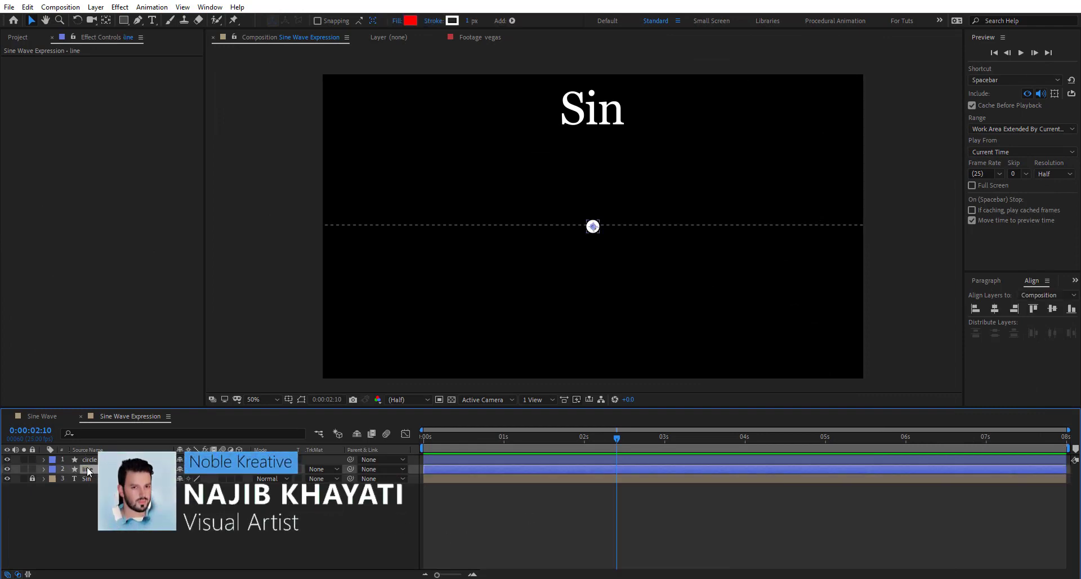
pyautogui.click(113, 460)
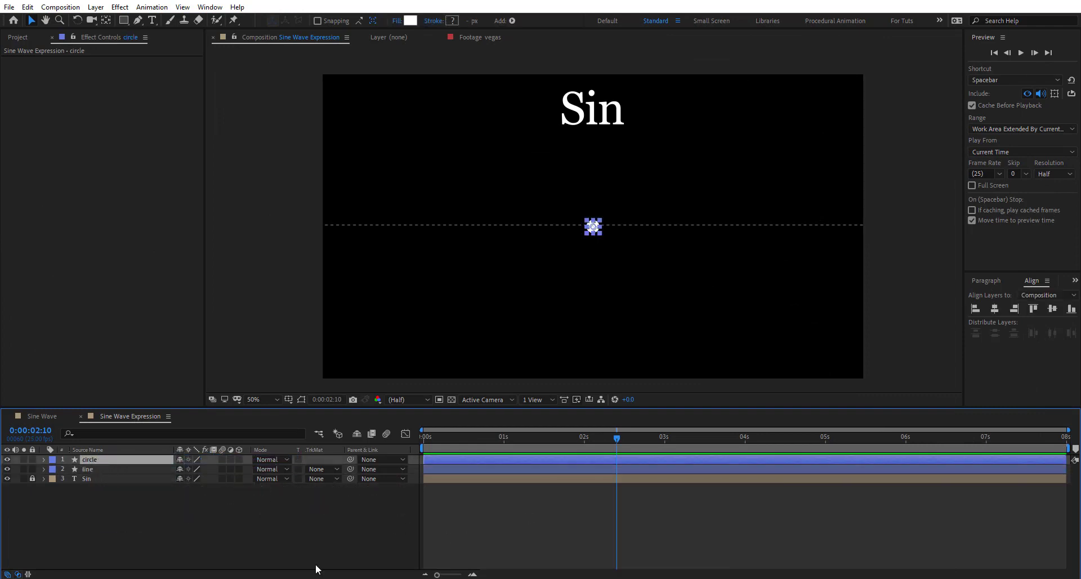
pyautogui.click(471, 550)
pyautogui.moveTo(433, 440); pyautogui.dragTo(700, 452)
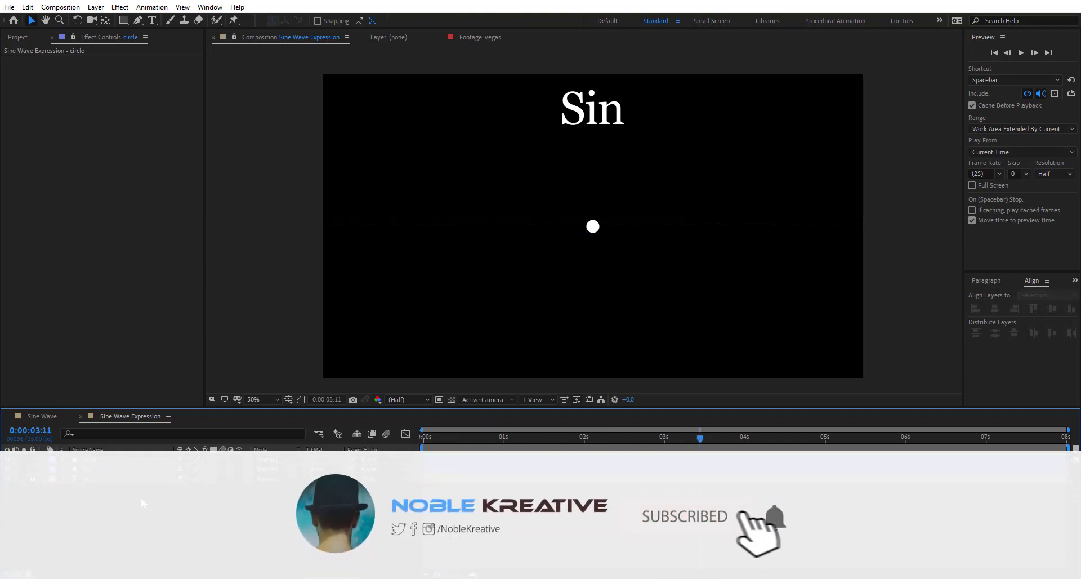
pyautogui.click(116, 468)
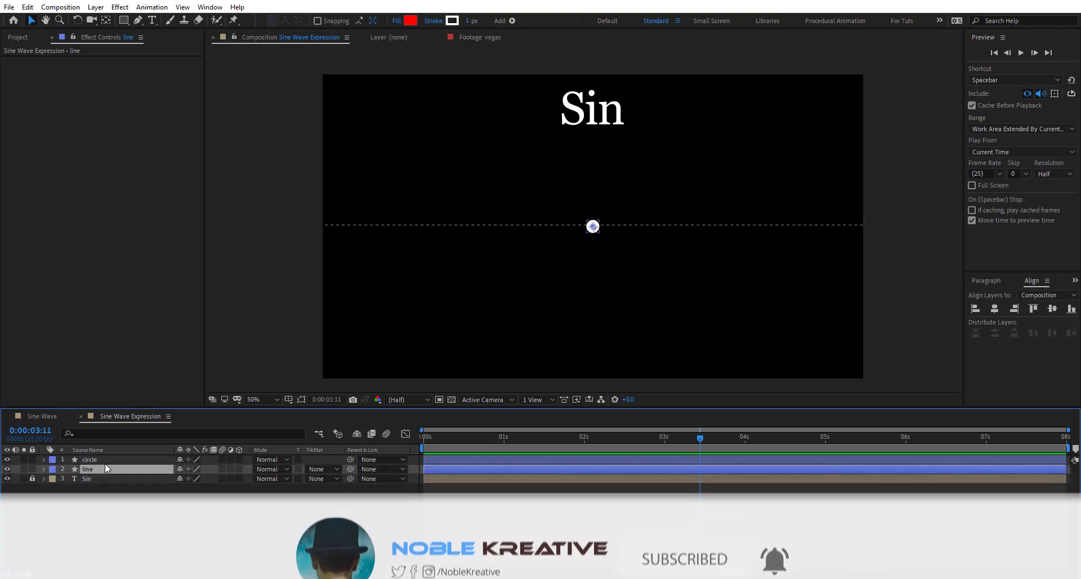
# Step: Add an expression to the circle layer's Position and make its first line x = thisComp.width/2;
pyautogui.click(96, 461)
pyautogui.click(44, 460)
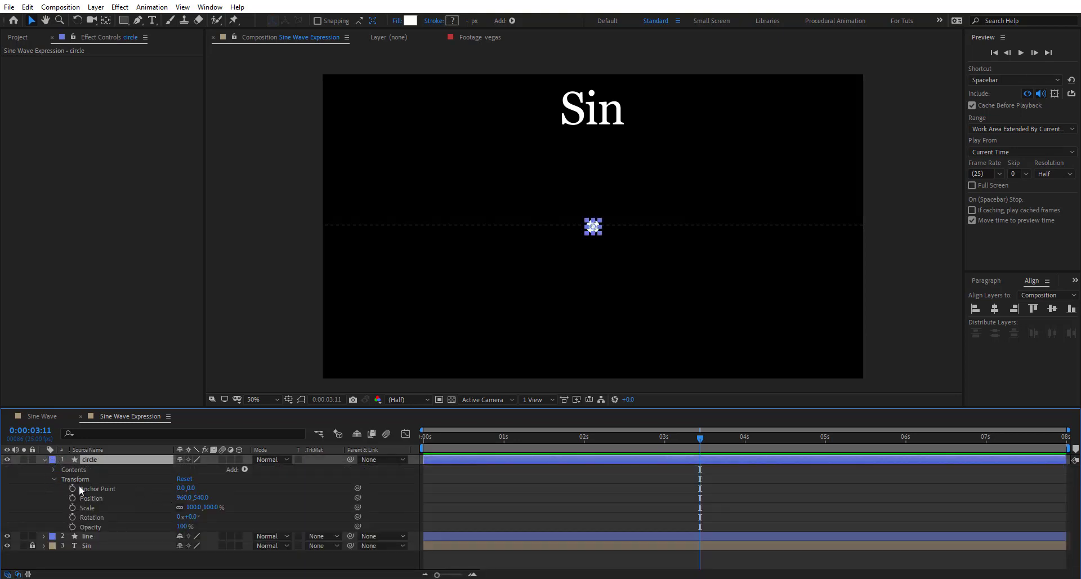
pyautogui.click(93, 498)
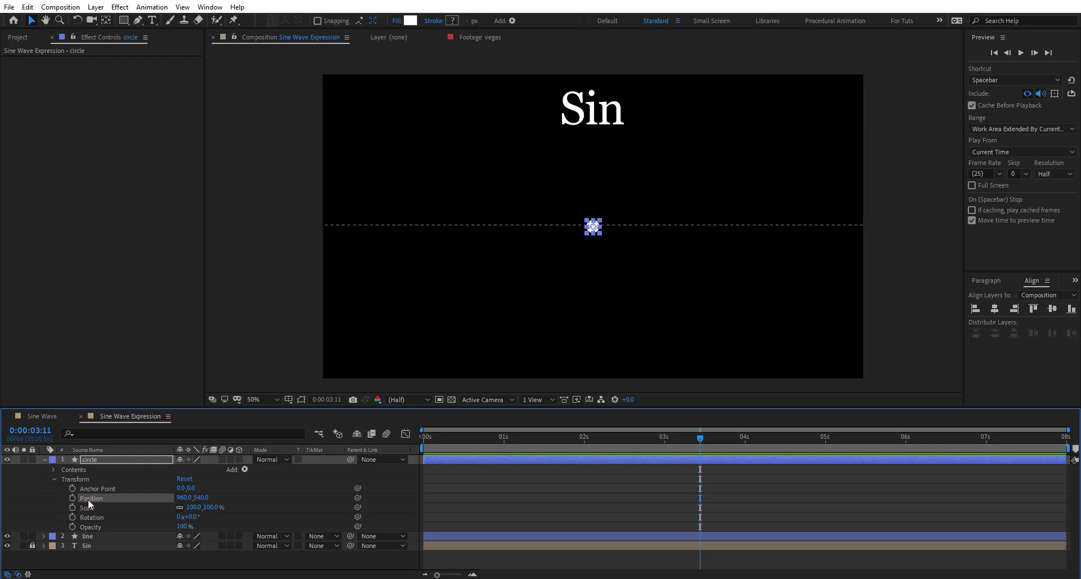
pyautogui.press('p')
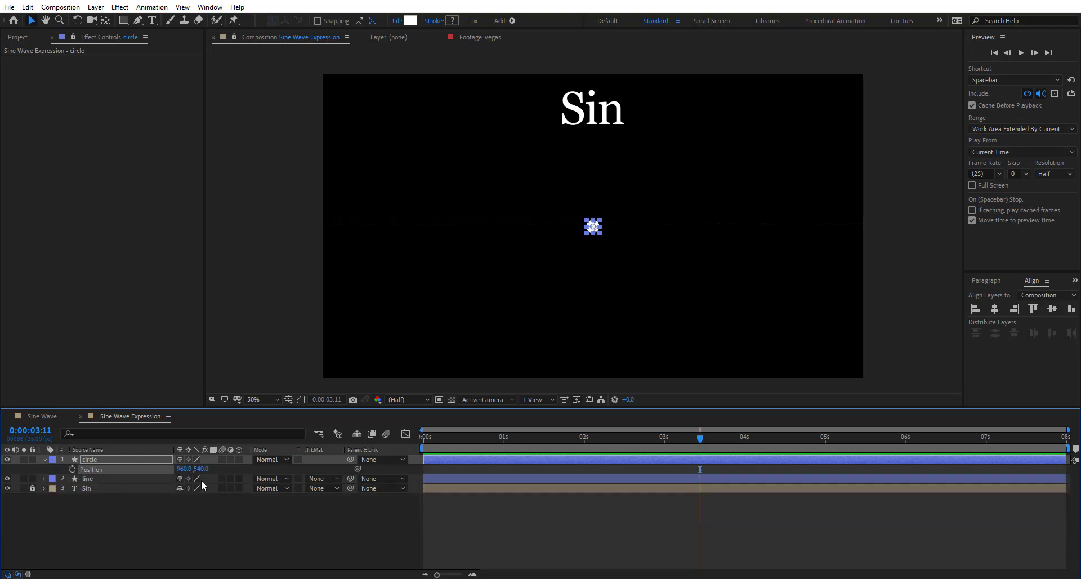
pyautogui.keyDown('alt'); pyautogui.click(69, 471); pyautogui.keyUp('alt')
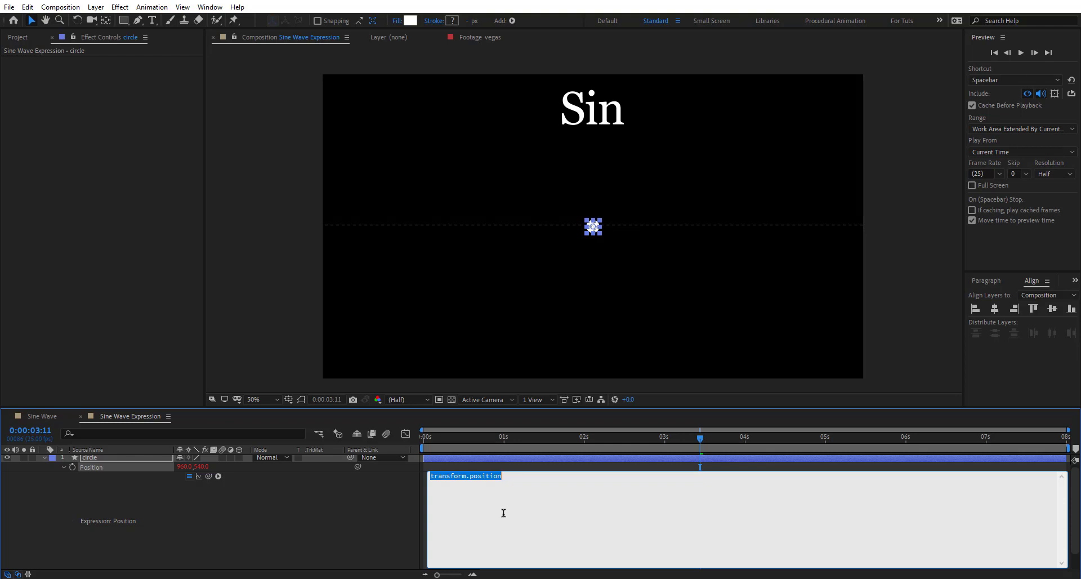
pyautogui.write('x')
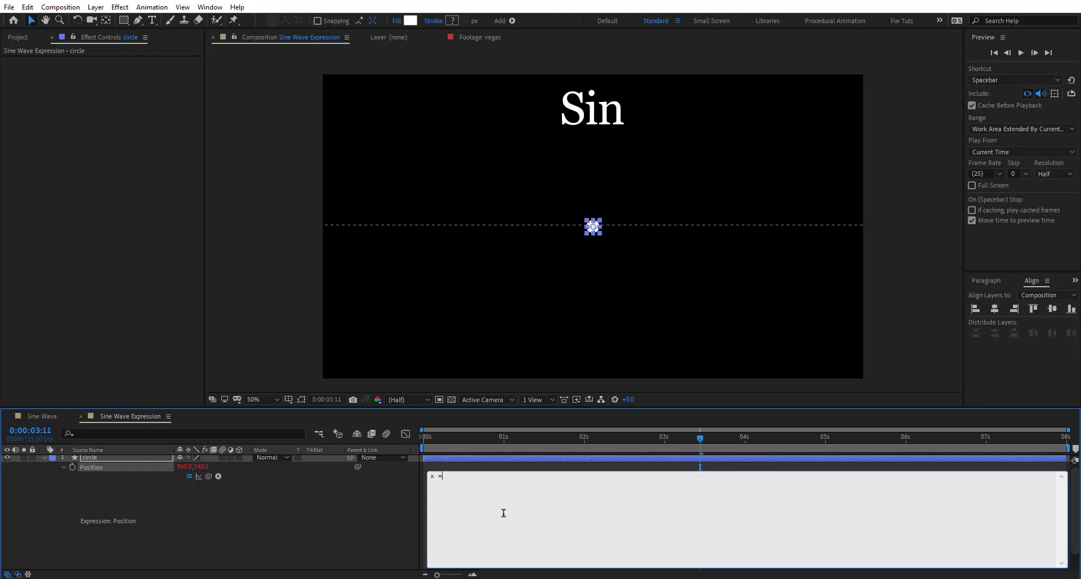
pyautogui.write(' = thisComp.width/2;')
pyautogui.press('Return')
# Step: Write the second line of the Position expression as y = Math.sin(time*Math.PI);
pyautogui.write('y = sin')
pyautogui.press('BackSpace')
pyautogui.press('BackSpace')
pyautogui.press('BackSpace')
pyautogui.press('BackSpace')
pyautogui.press('BackSpace')
pyautogui.write('Math.sin')
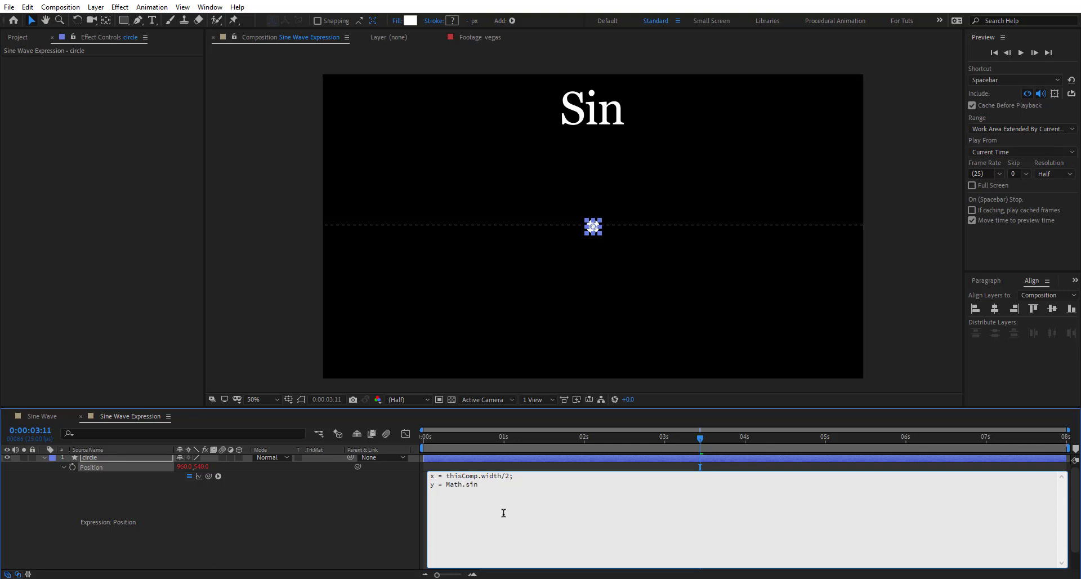
pyautogui.write('(time*Math.PI);')
pyautogui.moveTo(501, 486)
pyautogui.mouseDown()
pyautogui.moveTo(527, 487)
pyautogui.moveTo(483, 487)
pyautogui.mouseUp()
pyautogui.click(541, 484)
# Step: End the Position expression with the output array [x,y] and apply it
pyautogui.write('[]')
pyautogui.write('x')
pyautogui.write(',')
pyautogui.write('y')
pyautogui.click(383, 507)
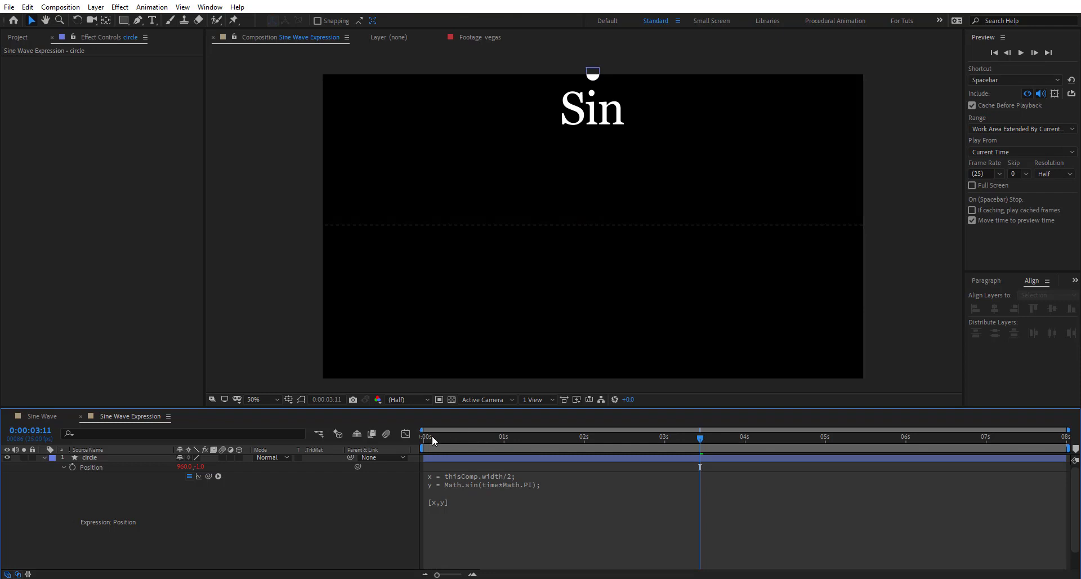
# Step: Scrub and play the timeline to check the circle's vertical motion
pyautogui.moveTo(432, 440); pyautogui.dragTo(678, 424)
pyautogui.press('space')
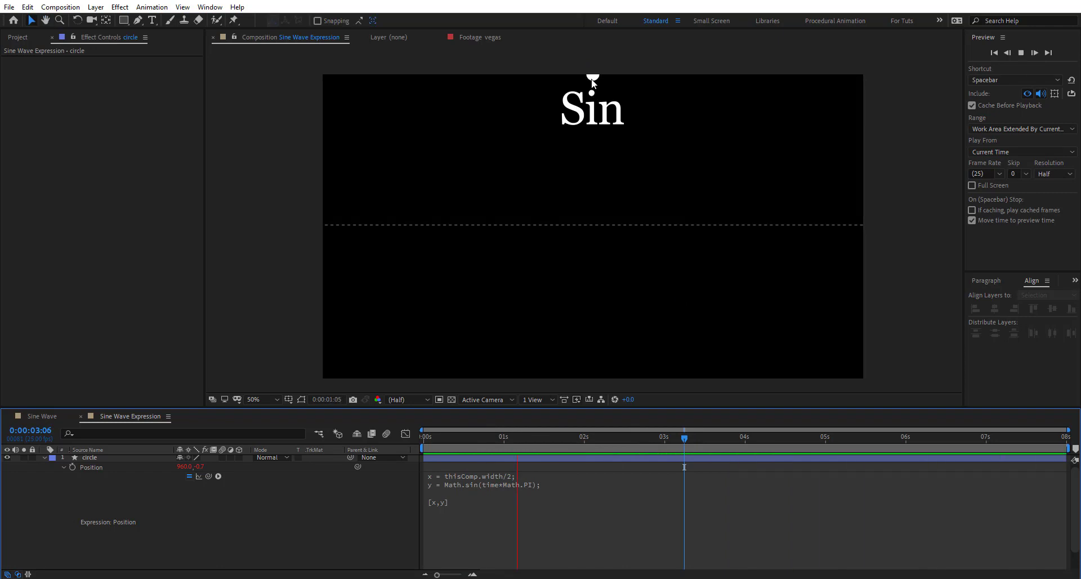
pyautogui.moveTo(535, 437); pyautogui.dragTo(602, 444)
# Step: Change the sine argument in the y line to time*2*Math.PI, apply the expression and scrub the timeline to check it
pyautogui.click(563, 506)
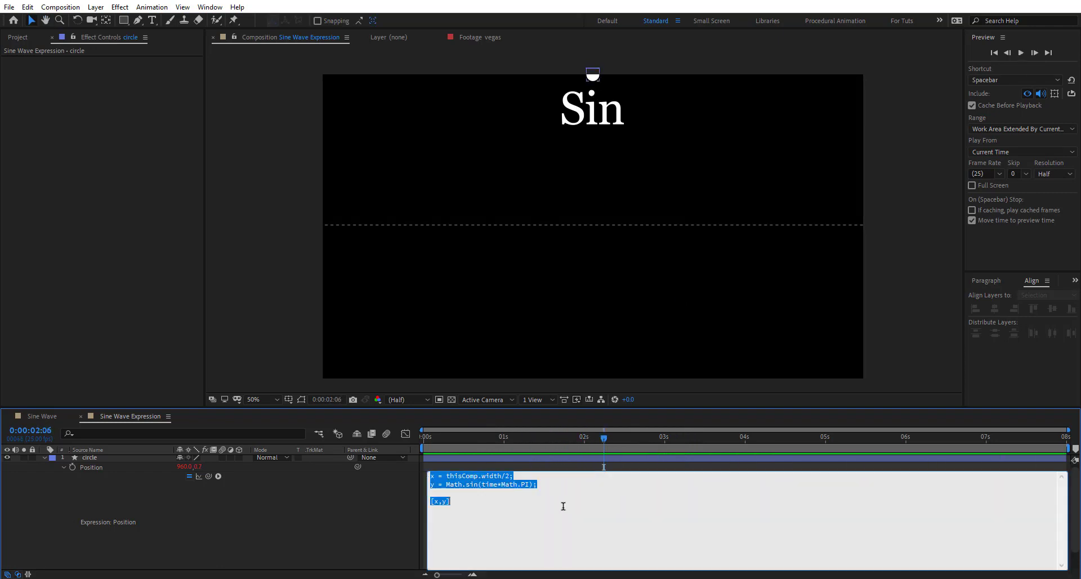
pyautogui.click(506, 484)
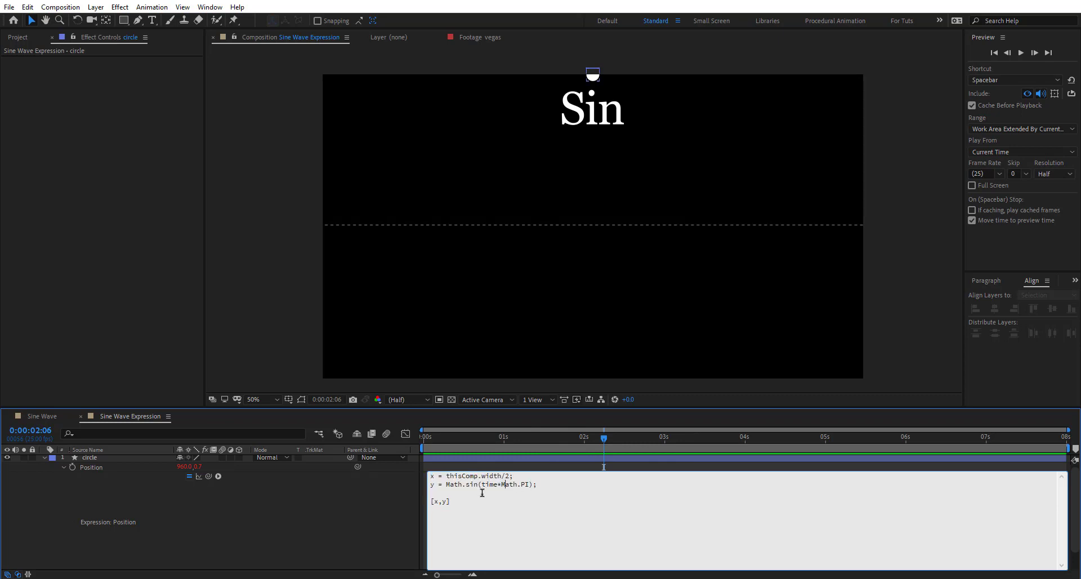
pyautogui.click(499, 484)
pyautogui.click(505, 484)
pyautogui.write('2/')
pyautogui.press('BackSpace')
pyautogui.write('*')
pyautogui.click(384, 504)
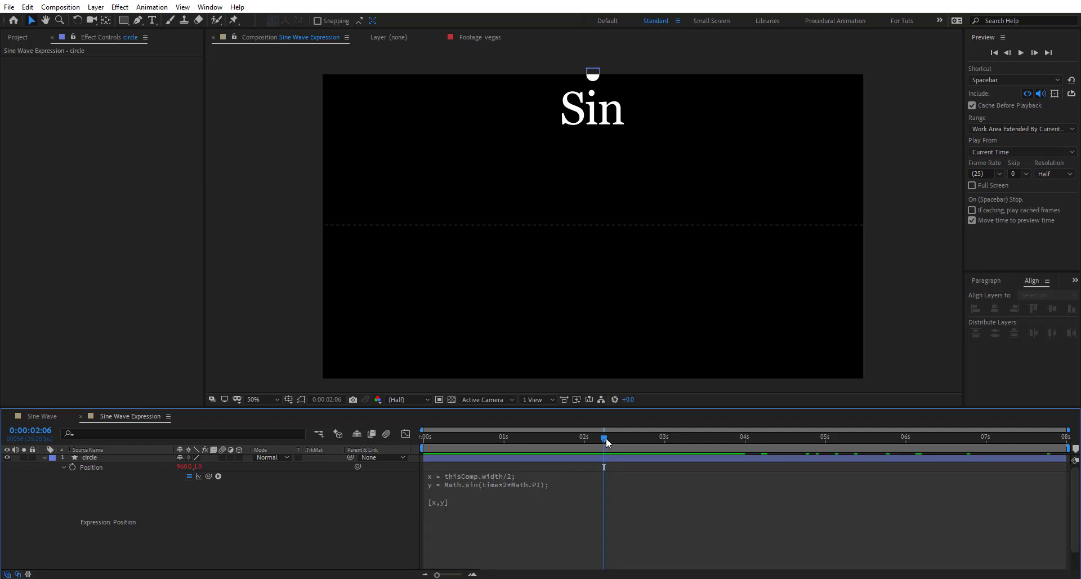
pyautogui.moveTo(606, 438); pyautogui.dragTo(651, 438)
# Step: Multiply the sine function in the y line by 50 and scrub through the resulting motion
pyautogui.click(444, 486)
pyautogui.click(445, 485)
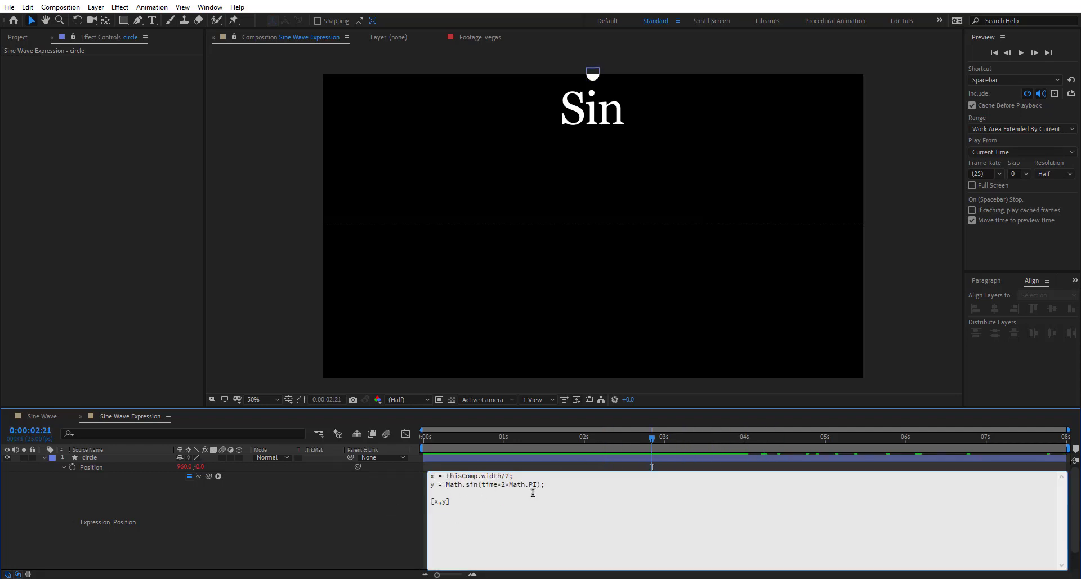
pyautogui.write('50*')
pyautogui.click(390, 480)
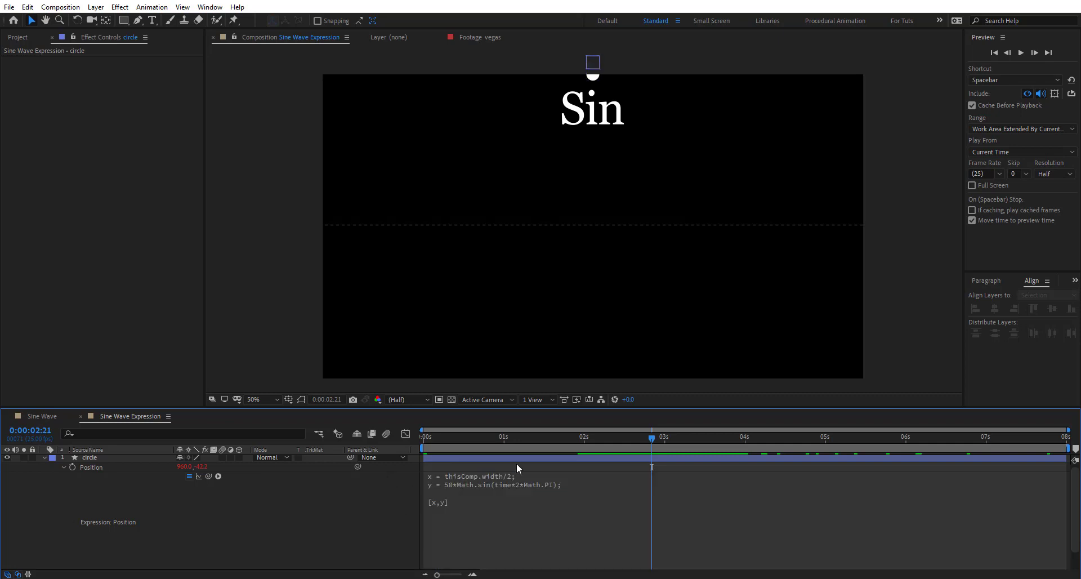
pyautogui.moveTo(626, 435); pyautogui.dragTo(870, 444)
# Step: Add half the composition height to the sine term in the y line and play the animation from the start
pyautogui.click(500, 492)
pyautogui.click(554, 494)
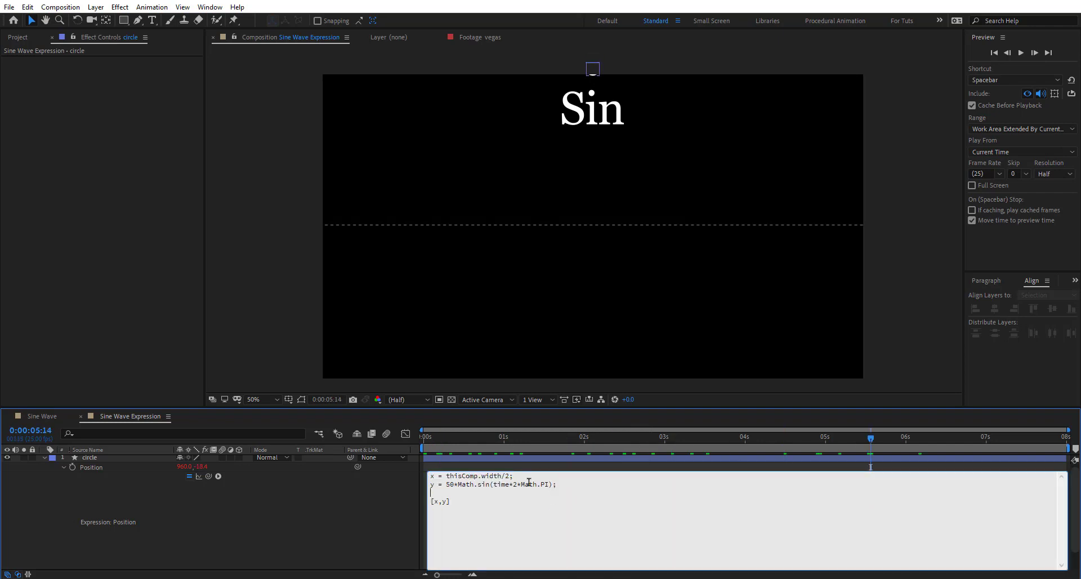
pyautogui.click(552, 484)
pyautogui.write(')')
pyautogui.write('+thi')
pyautogui.write('sComp')
pyautogui.write('.')
pyautogui.write('hi')
pyautogui.write('e')
pyautogui.write('ght')
pyautogui.write('*')
pyautogui.press('BackSpace')
pyautogui.write('/2')
pyautogui.click(334, 513)
pyautogui.press('Home')
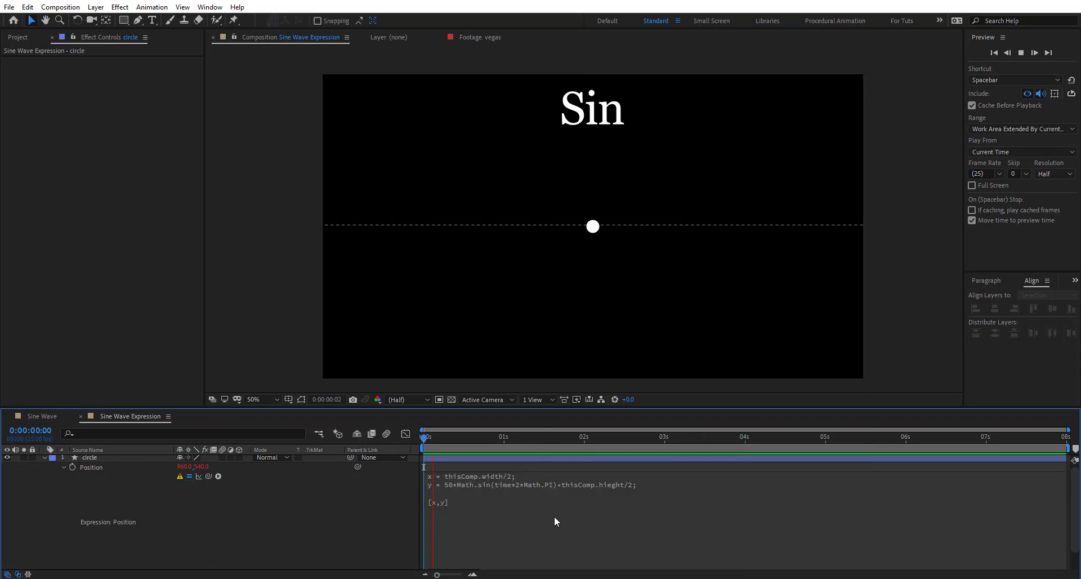
pyautogui.press('space')
pyautogui.press('space')
# Step: Correct the misspelled property in the y line to thisComp.height and play the animation from the start
pyautogui.click(608, 483)
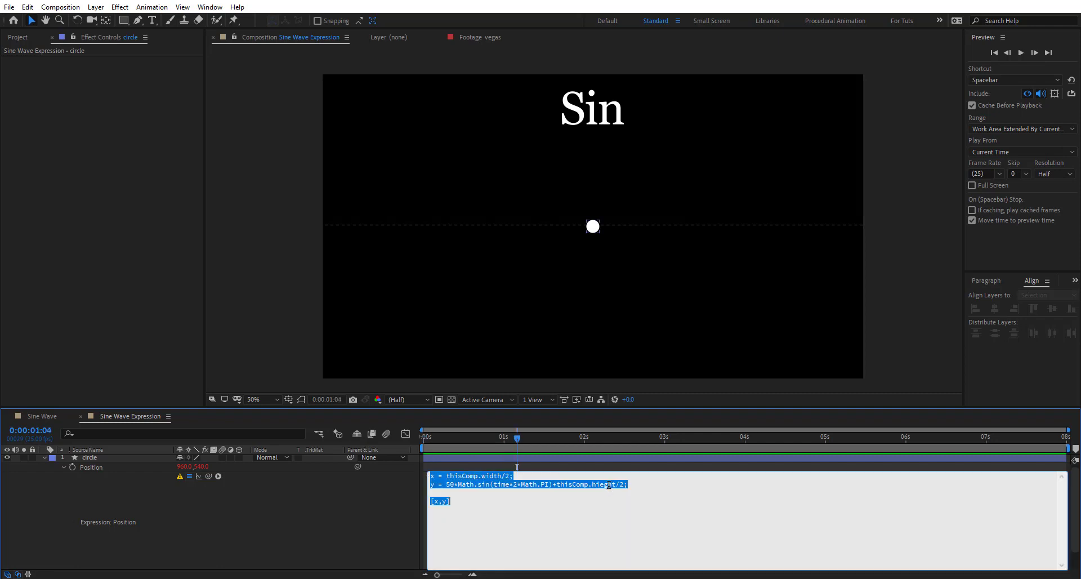
pyautogui.click(606, 484)
pyautogui.press('BackSpace')
pyautogui.press('BackSpace')
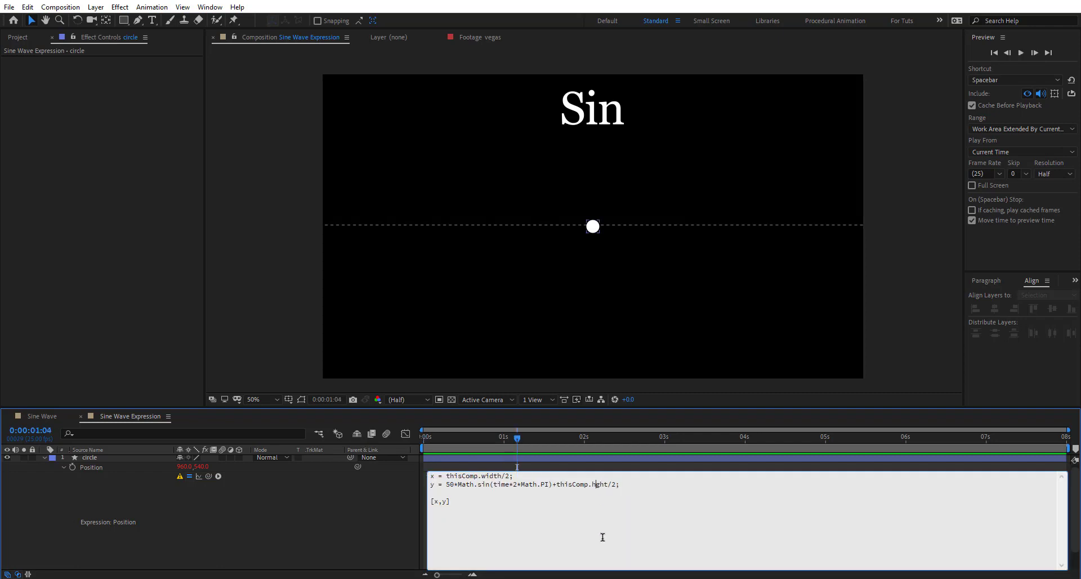
pyautogui.write('ei')
pyautogui.click(388, 499)
pyautogui.press('Home')
pyautogui.press('space')
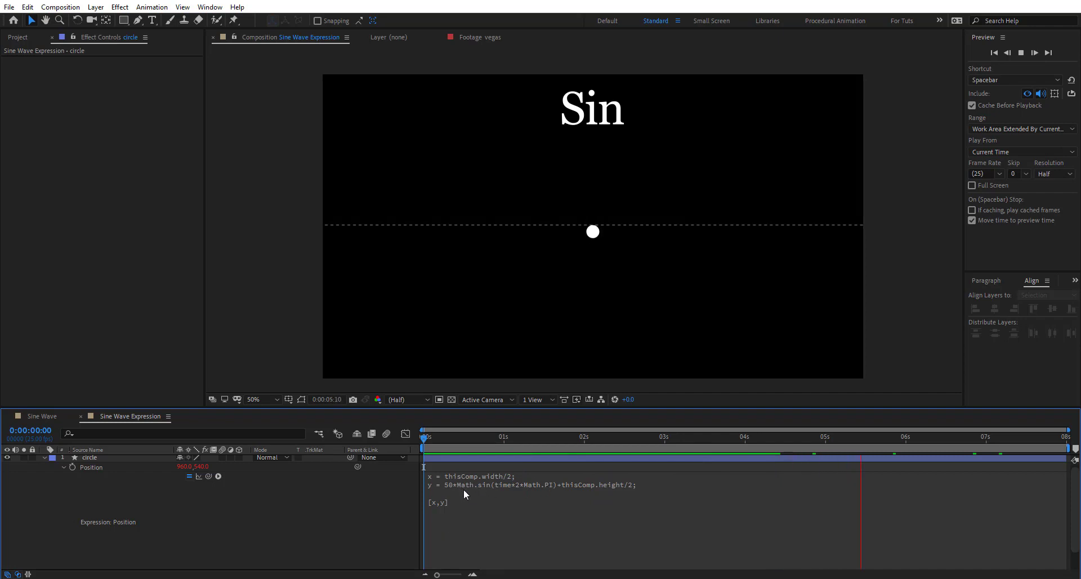
pyautogui.press('space')
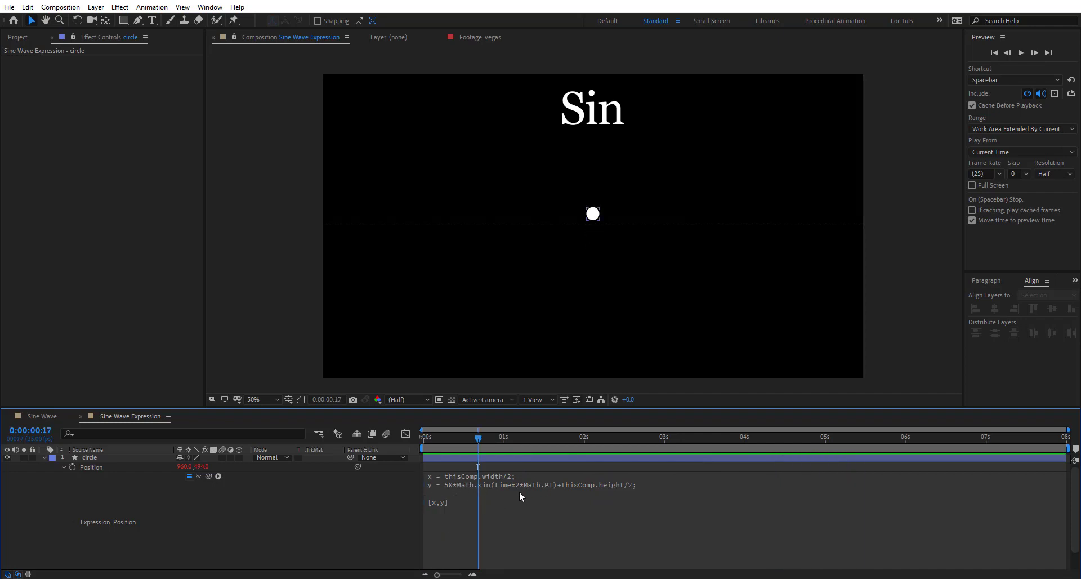
# Step: Insert the variable lines ferq=1.5; and amp=50; above the x line in the circle's Position expression
pyautogui.click(456, 488)
pyautogui.click(446, 485)
pyautogui.hotkey('shift', 'End')
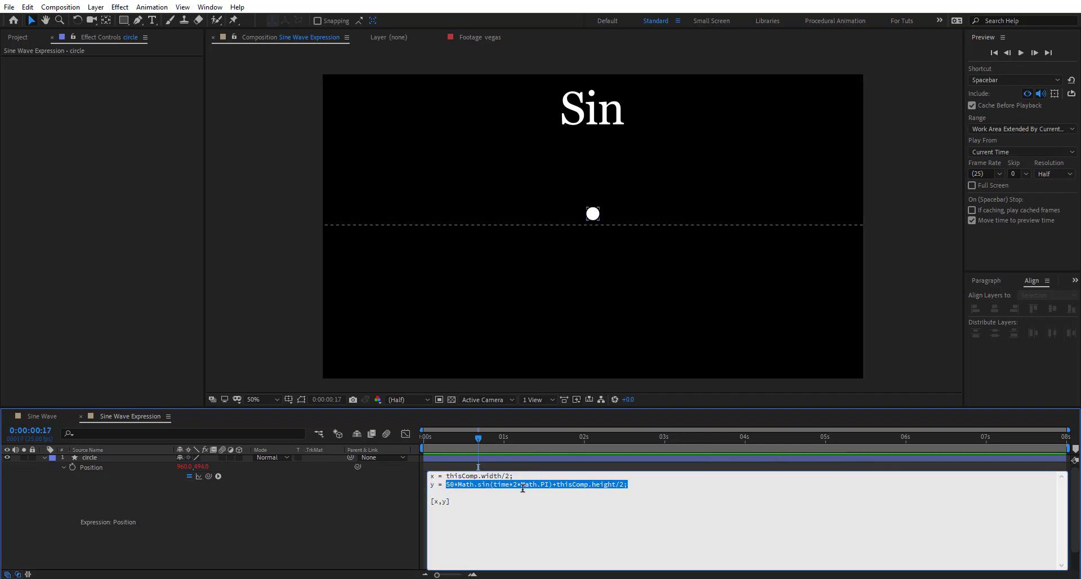
pyautogui.moveTo(522, 485); pyautogui.dragTo(656, 489)
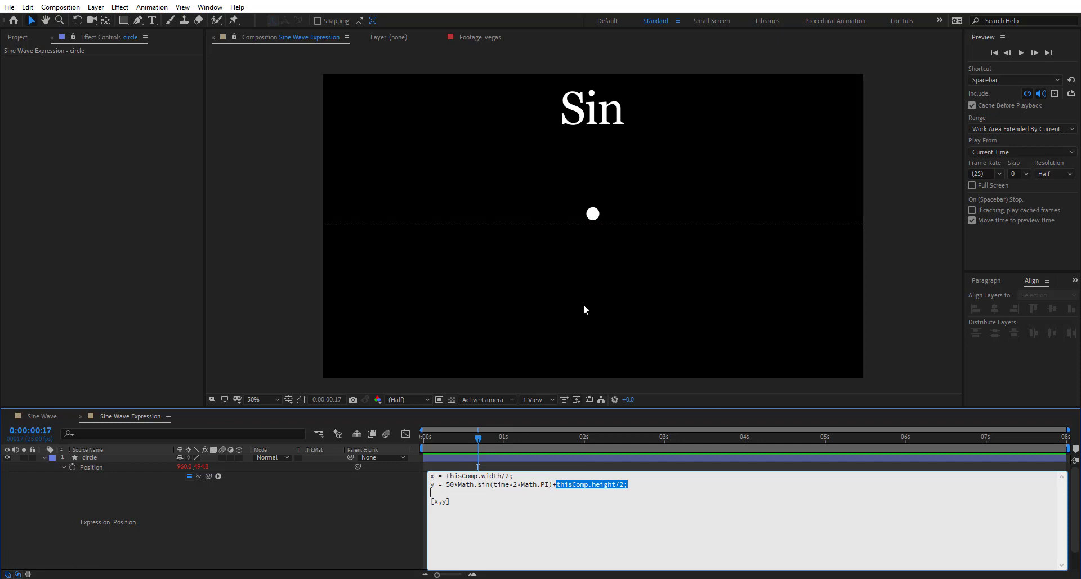
pyautogui.moveTo(552, 484); pyautogui.dragTo(446, 485)
pyautogui.click(431, 476)
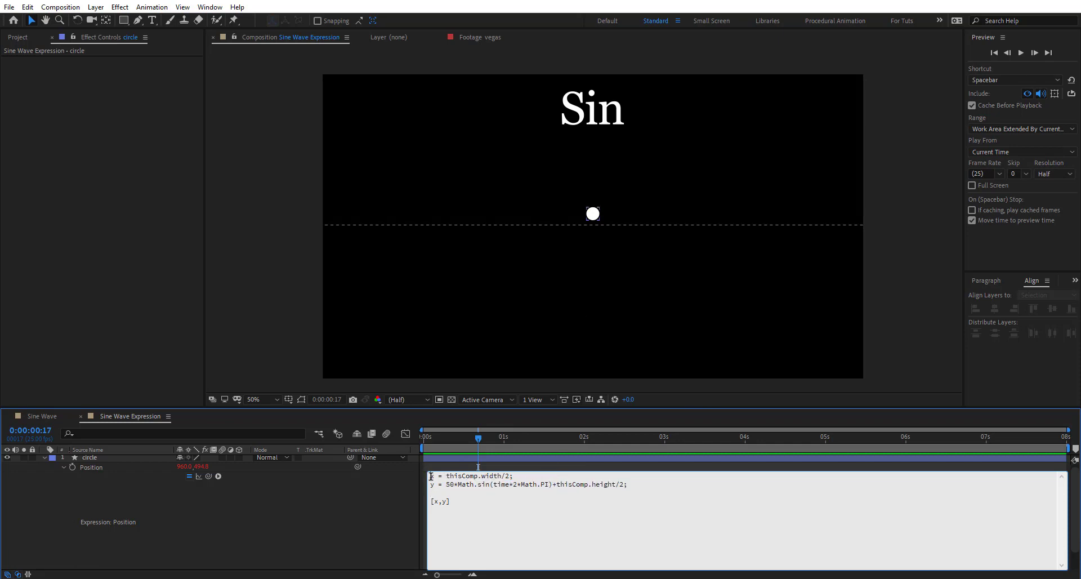
pyautogui.press('Return')
pyautogui.press('Up')
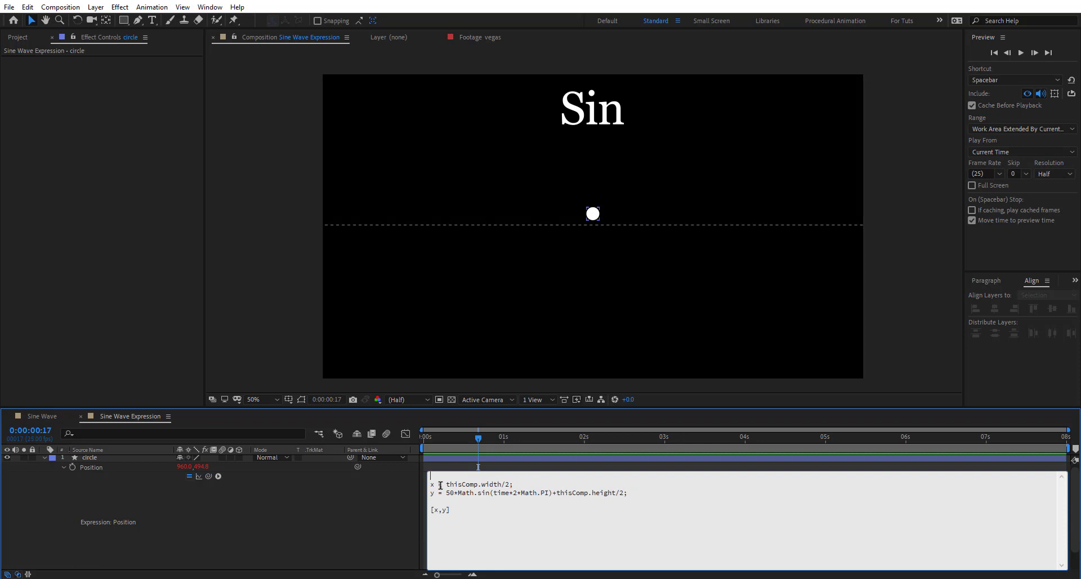
pyautogui.write('ferq=1.5;')
pyautogui.press('Return')
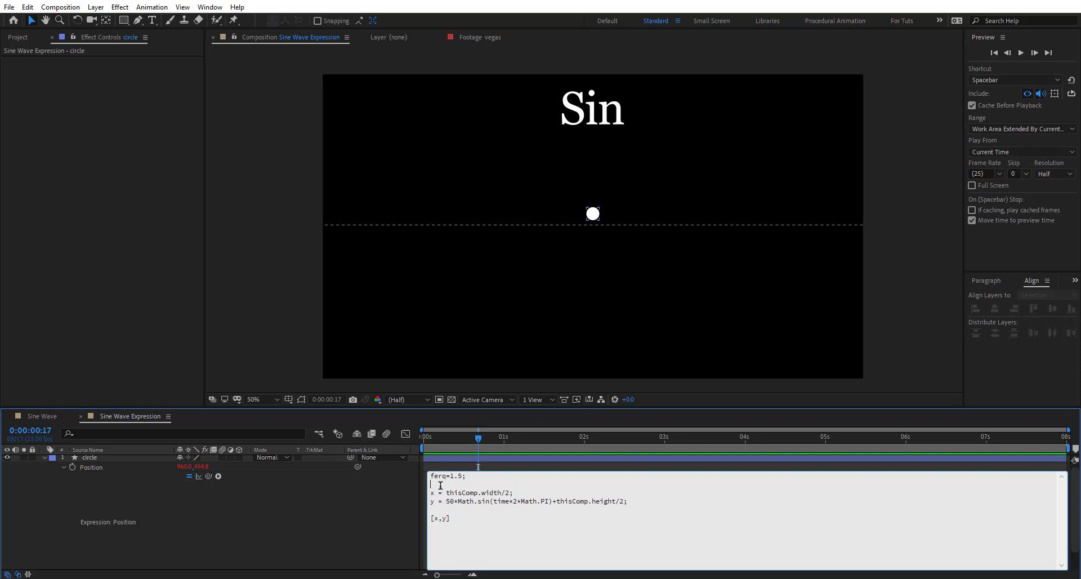
pyautogui.write('am')
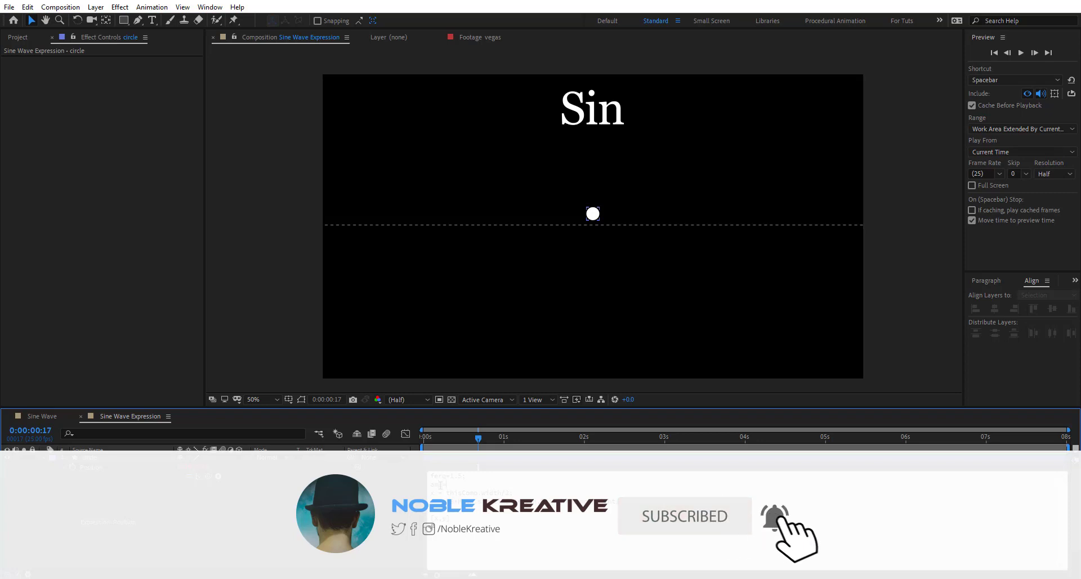
pyautogui.write('p=50')
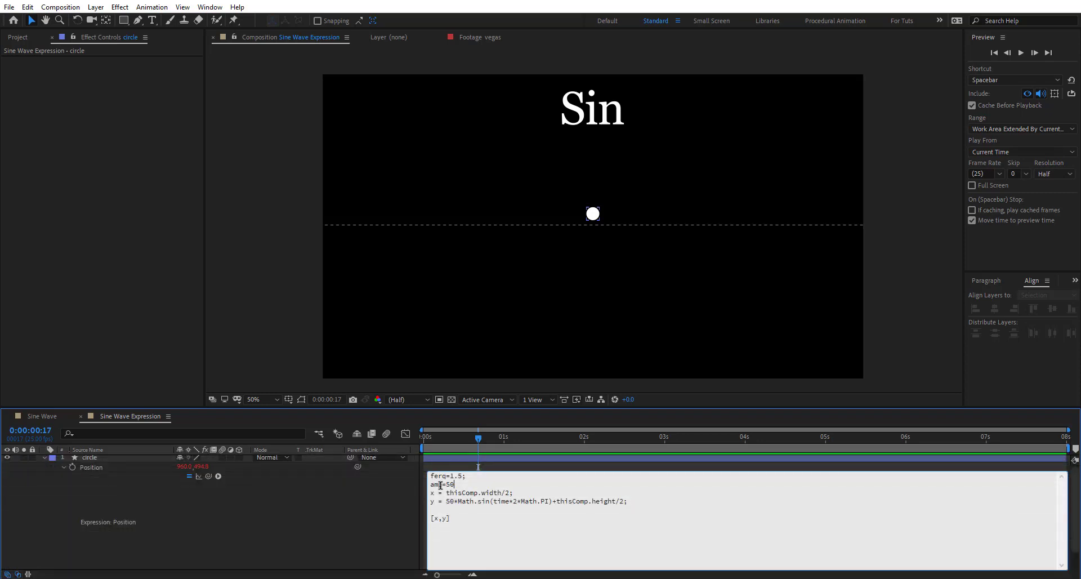
pyautogui.write(';')
# Step: Replace the 50 multiplier with amp and the factor 2 with freq*2 in the y line, and apply the expression
pyautogui.doubleClick(449, 501)
pyautogui.write('amp')
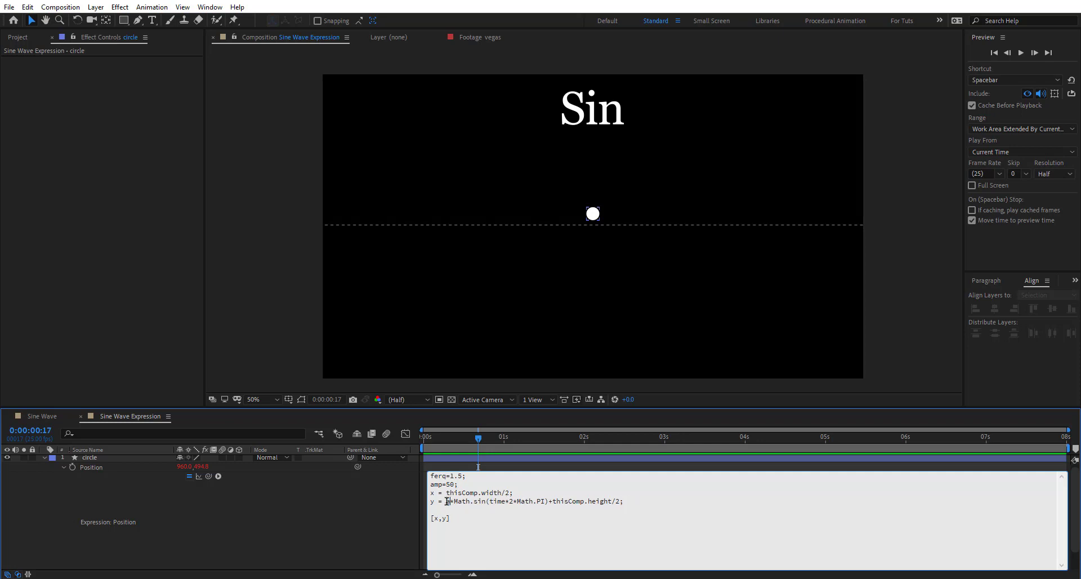
pyautogui.doubleClick(519, 501)
pyautogui.write('f')
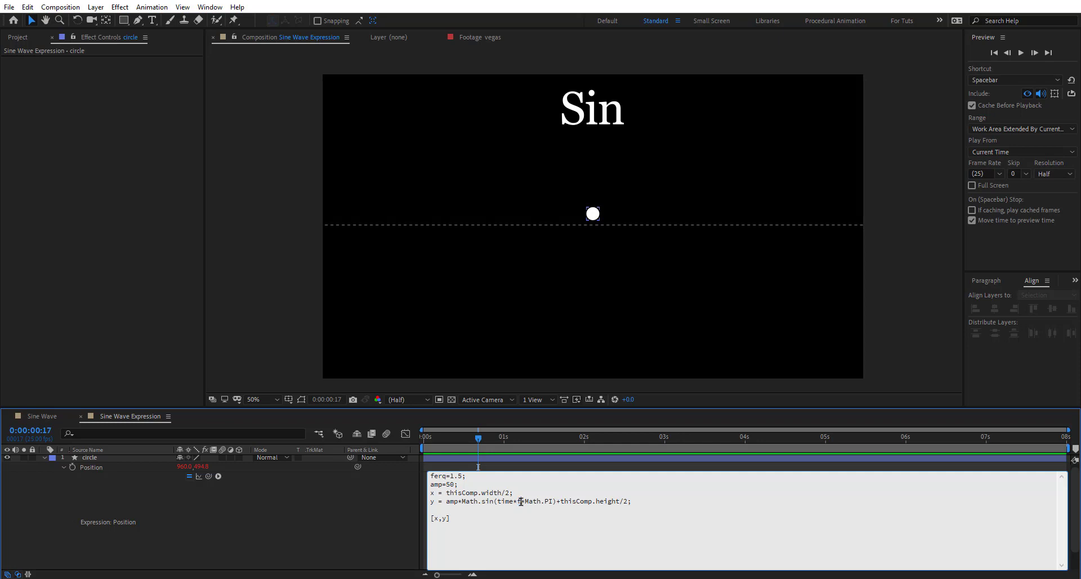
pyautogui.write('req*')
pyautogui.write('*2')
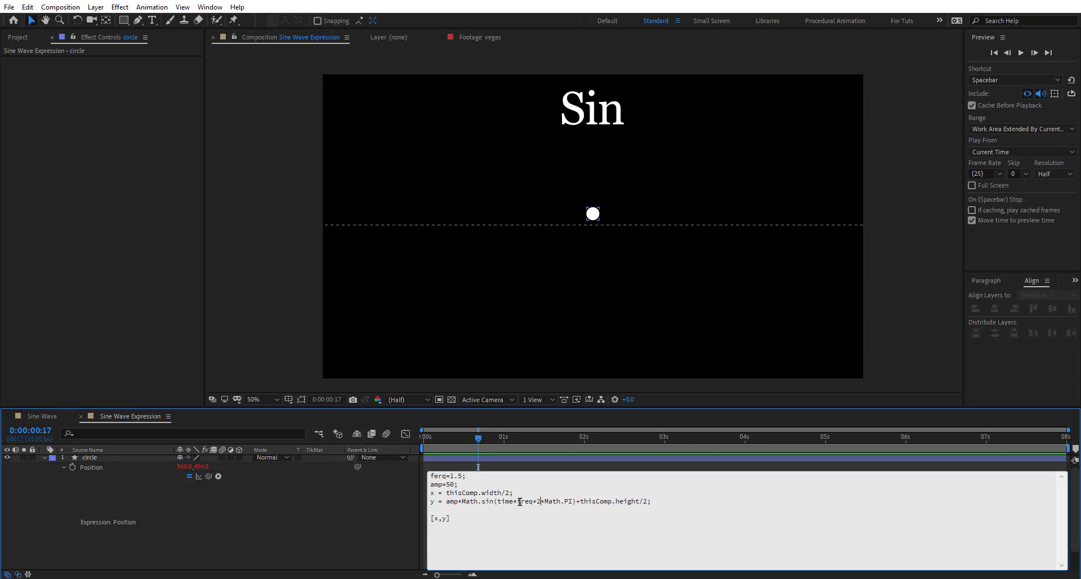
pyautogui.click(368, 519)
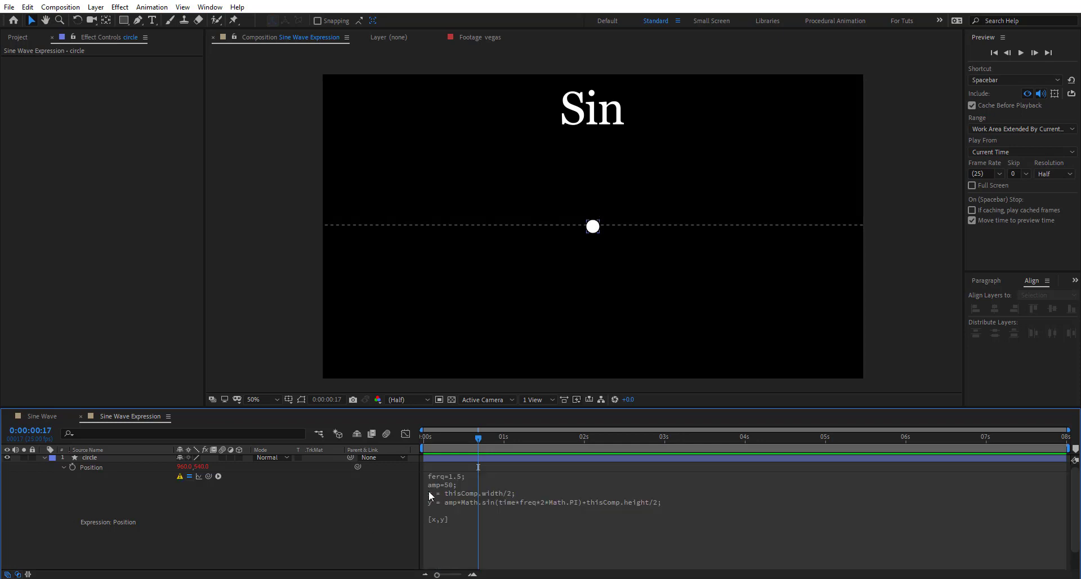
# Step: Play the animation from the start and scrub the timeline to check the circle's movement
pyautogui.press('Home')
pyautogui.press('space')
pyautogui.click(449, 434)
pyautogui.moveTo(451, 443); pyautogui.dragTo(613, 443)
# Step: Correct the misspelled variable name to freq in the circle's Position expression, apply it, and play the animation
pyautogui.click(447, 476)
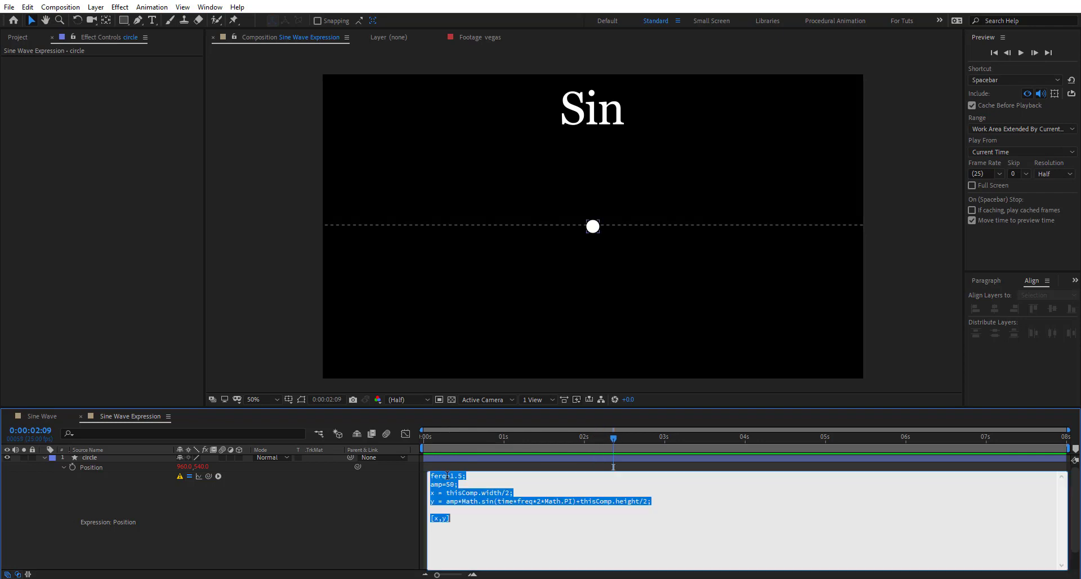
pyautogui.click(442, 476)
pyautogui.press('BackSpace')
pyautogui.press('BackSpace')
pyautogui.write('re')
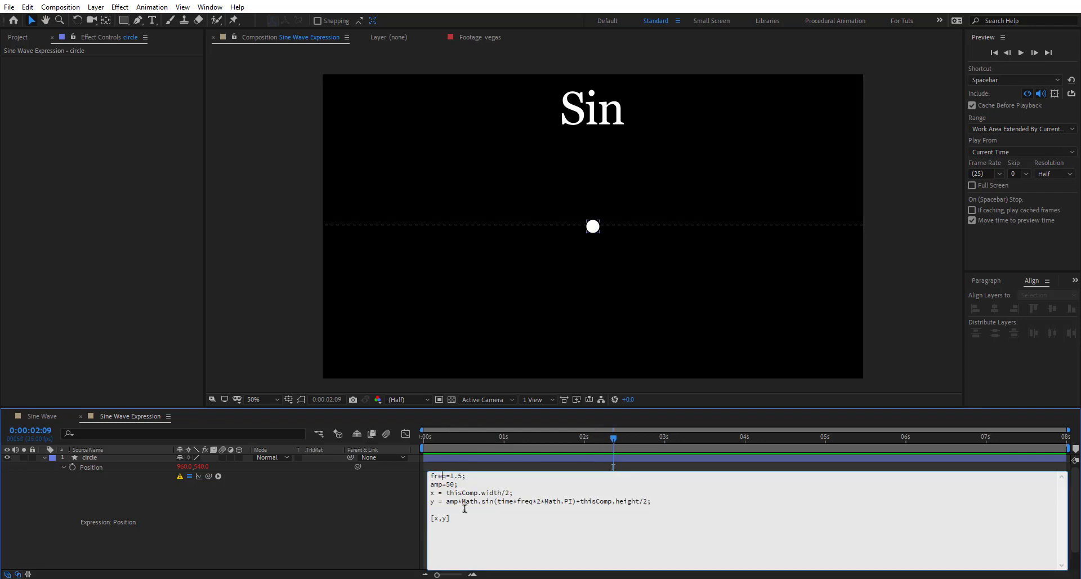
pyautogui.click(398, 505)
pyautogui.press('space')
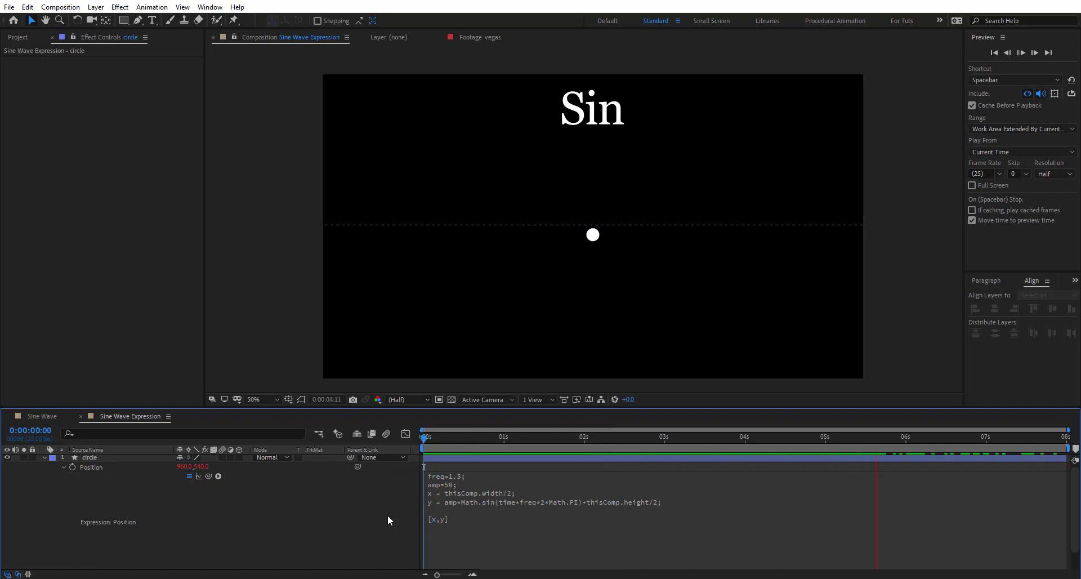
# Step: Set freq to 3.5 in the circle's Position expression and preview the motion
pyautogui.click(503, 439)
pyautogui.click(459, 476)
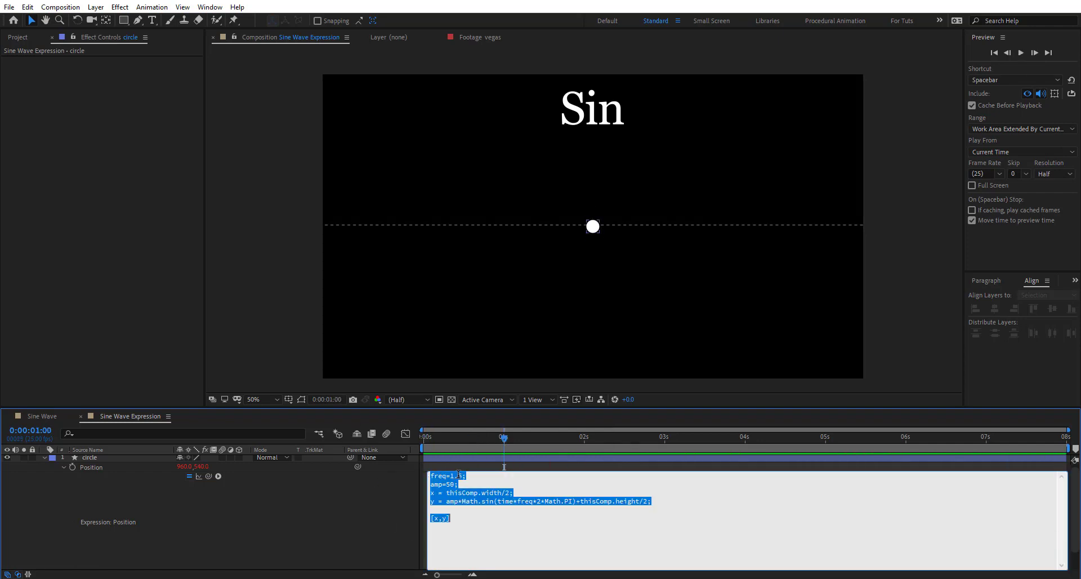
pyautogui.click(454, 476)
pyautogui.press('BackSpace')
pyautogui.write('3')
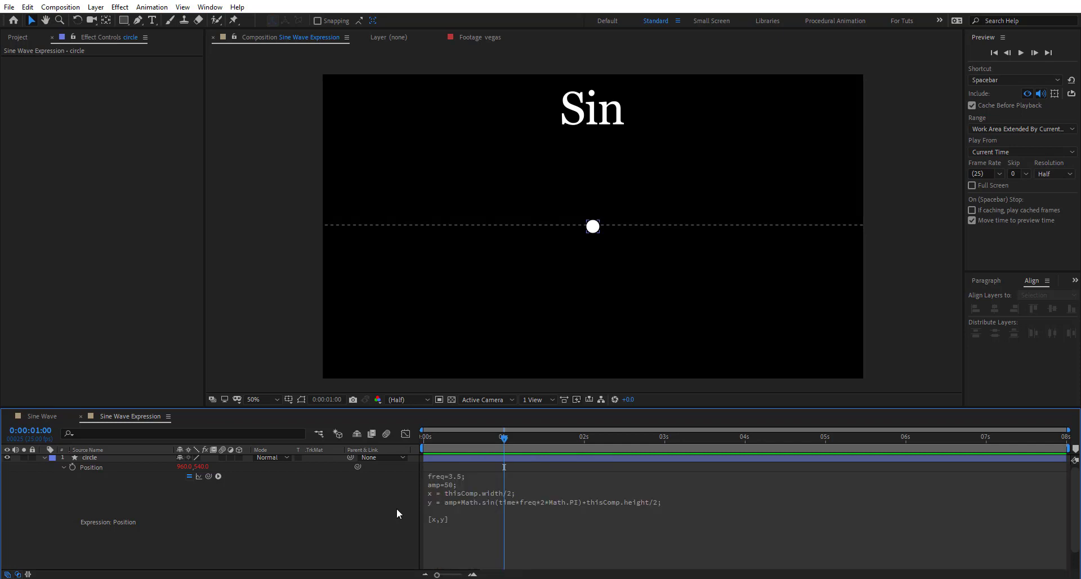
pyautogui.click(397, 508)
pyautogui.press('space')
pyautogui.click(475, 439)
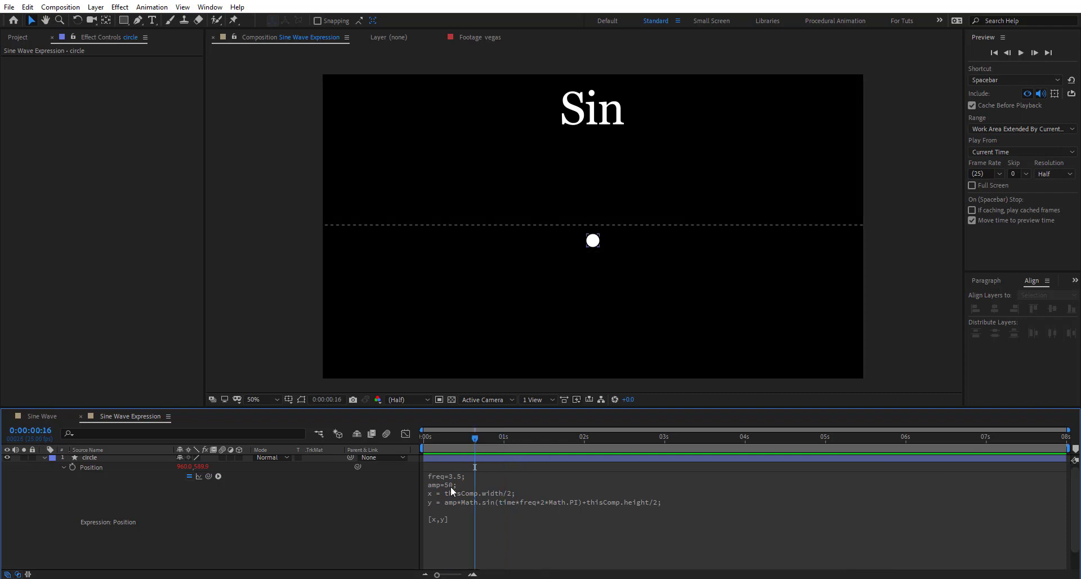
# Step: Set amp to 100 in the circle's Position expression and preview the motion
pyautogui.click(446, 484)
pyautogui.click(449, 484)
pyautogui.write('1')
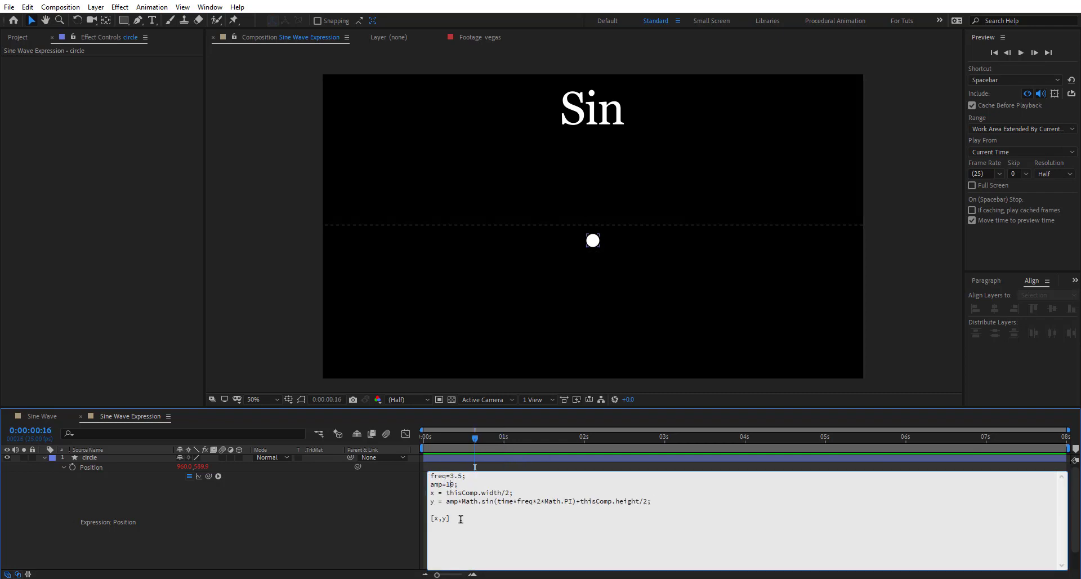
pyautogui.write('0')
pyautogui.click(411, 471)
pyautogui.press('space')
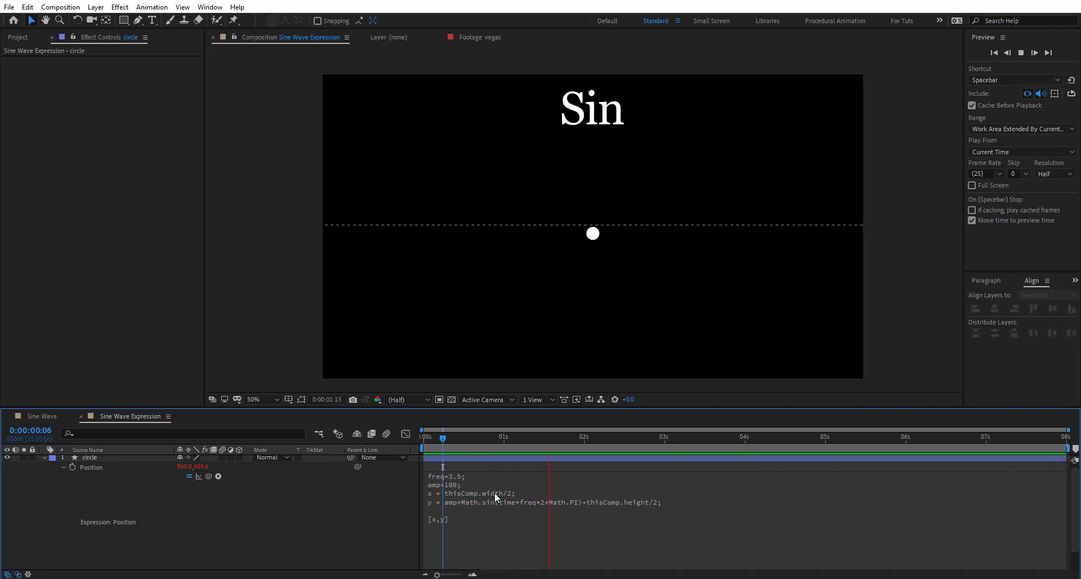
# Step: Set freq to 0.5 in the circle's Position expression, then play and scrub the animation to check it
pyautogui.click(458, 474)
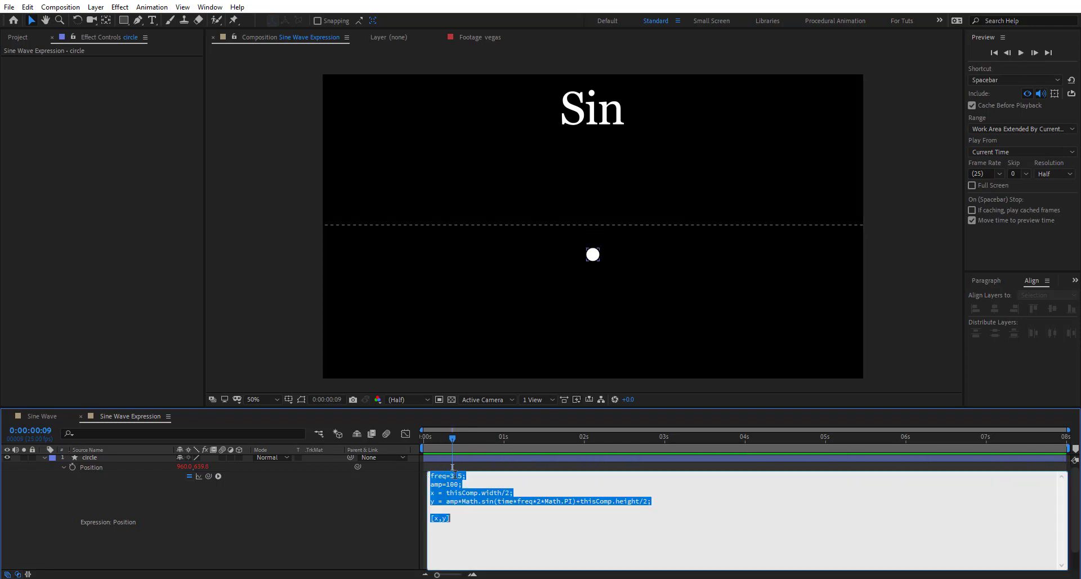
pyautogui.click(458, 474)
pyautogui.click(454, 475)
pyautogui.press('BackSpace')
pyautogui.write('0')
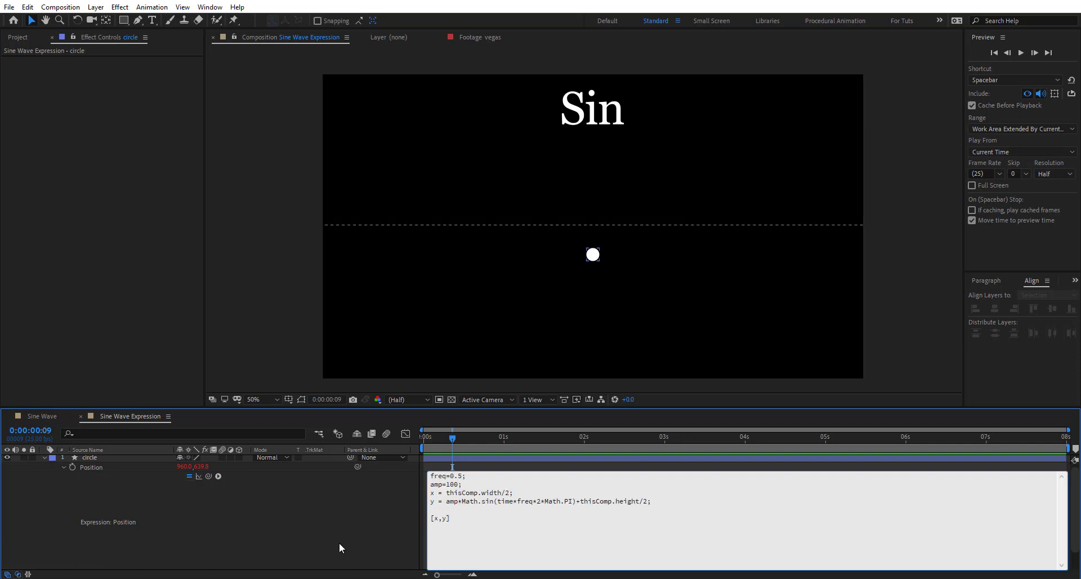
pyautogui.click(332, 523)
pyautogui.press('space')
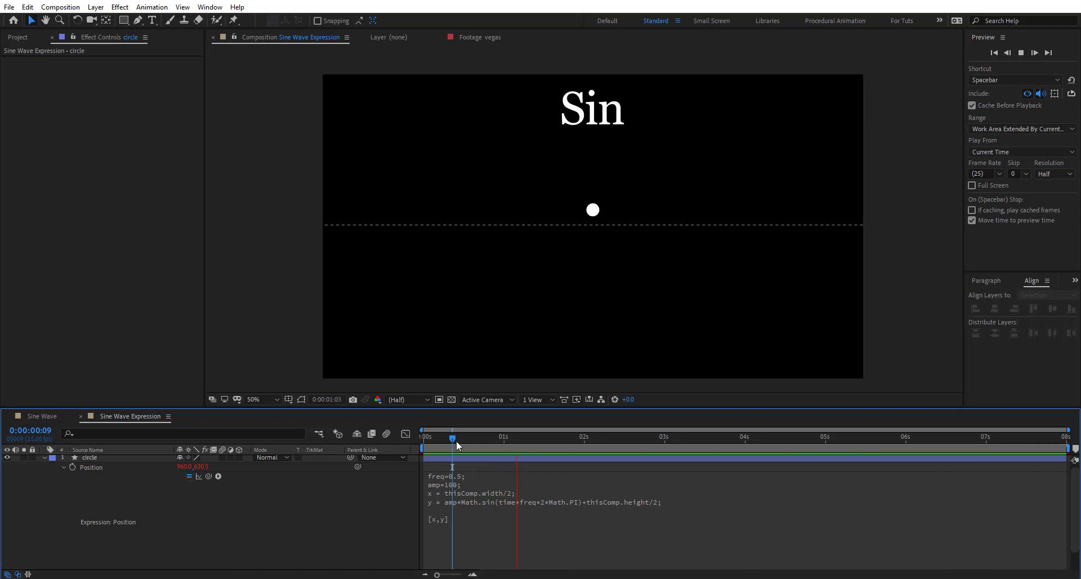
pyautogui.moveTo(457, 435)
pyautogui.mouseDown()
pyautogui.moveTo(519, 436)
pyautogui.moveTo(472, 434)
pyautogui.mouseUp()
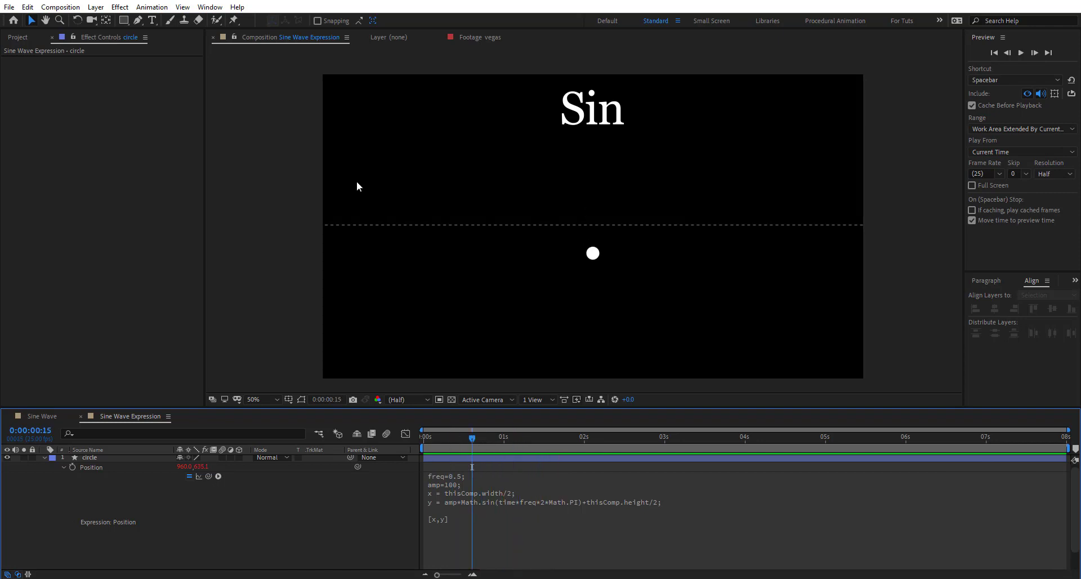
# Step: Reveal the line layer's Position property and add an expression to it
pyautogui.click(592, 254)
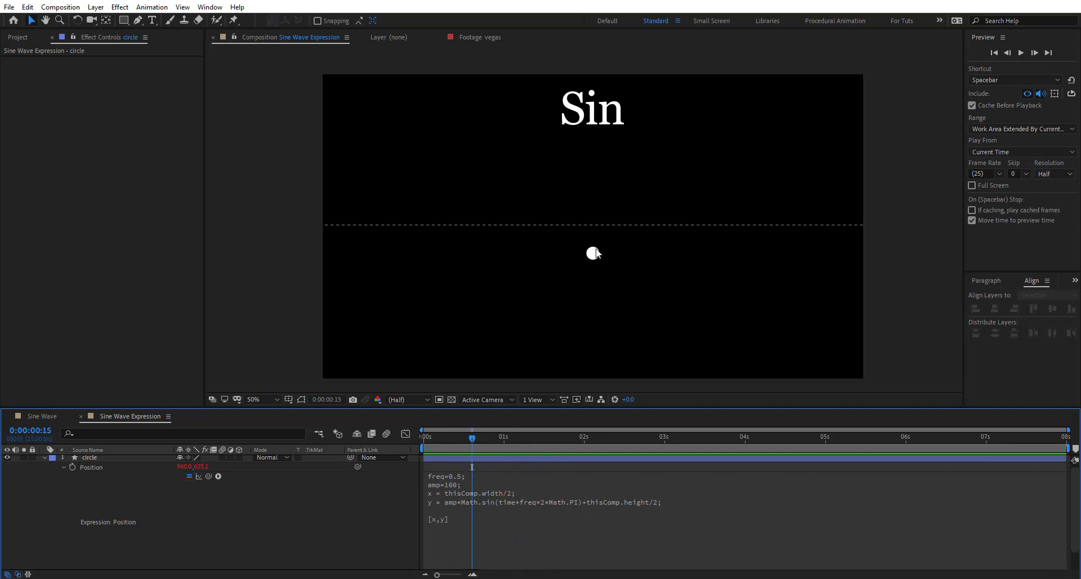
pyautogui.click(97, 460)
pyautogui.click(461, 557)
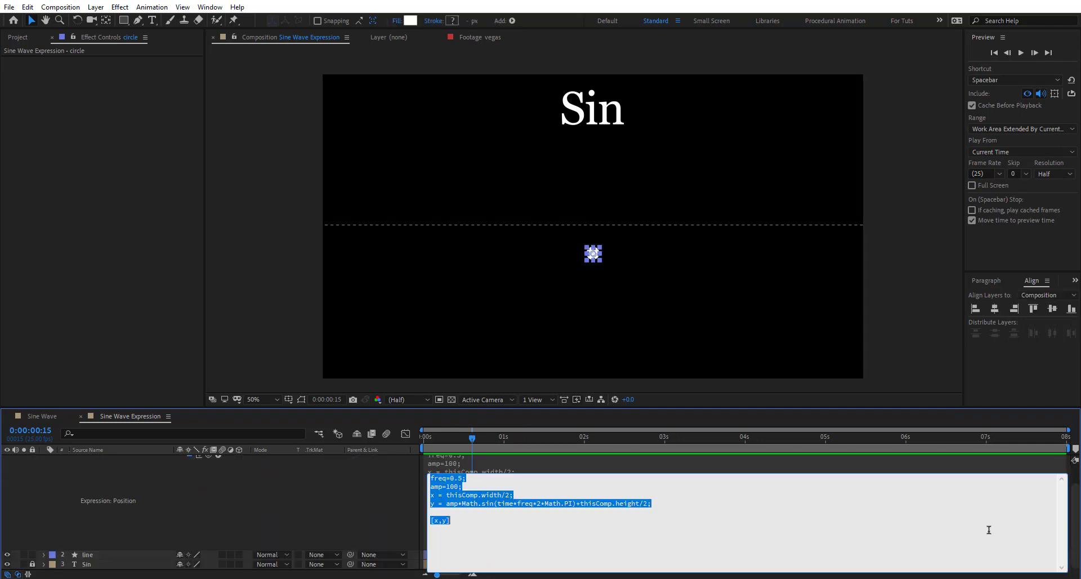
pyautogui.click(411, 529)
pyautogui.click(499, 496)
pyautogui.click(137, 528)
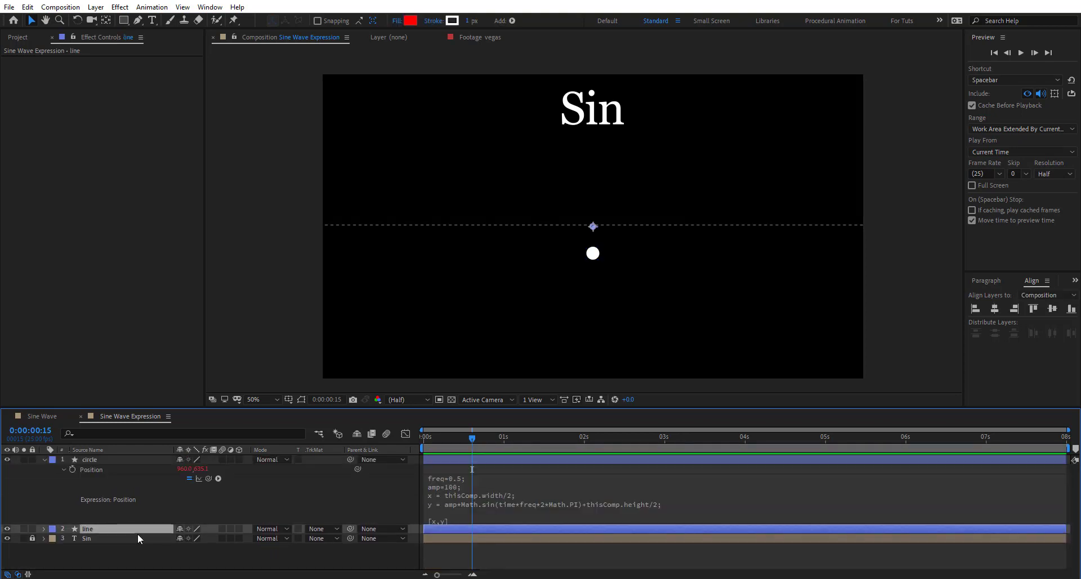
pyautogui.press('p')
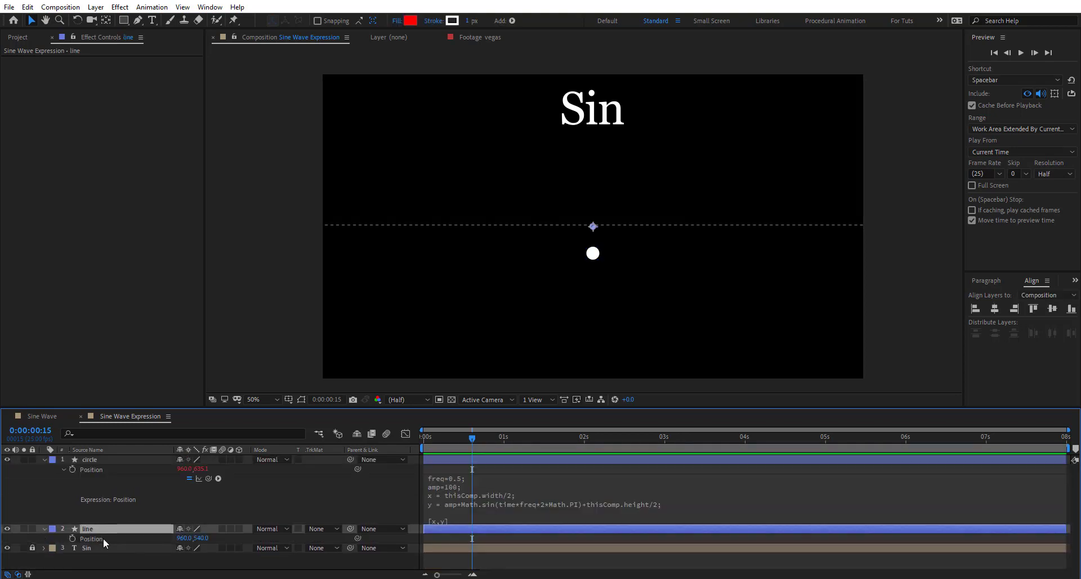
pyautogui.click(103, 538)
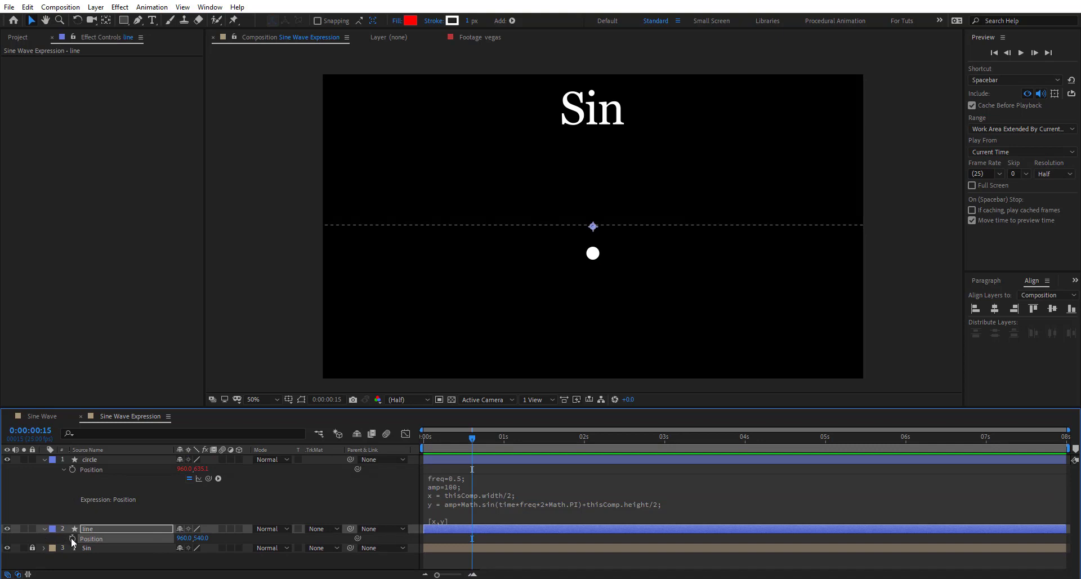
pyautogui.keyDown('alt'); pyautogui.click(72, 538); pyautogui.keyUp('alt')
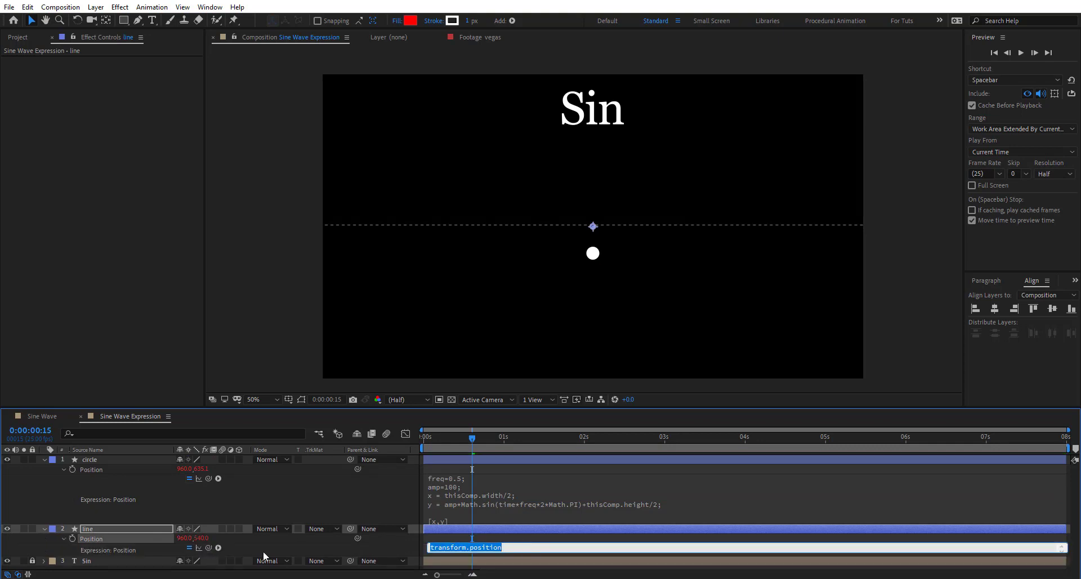
# Step: Write y=thisComp.layer("circle").transform.position[1]; and [0,y] as the line's Position expression, linking y to the circle's Position, and scrub the timeline
pyautogui.write('y=')
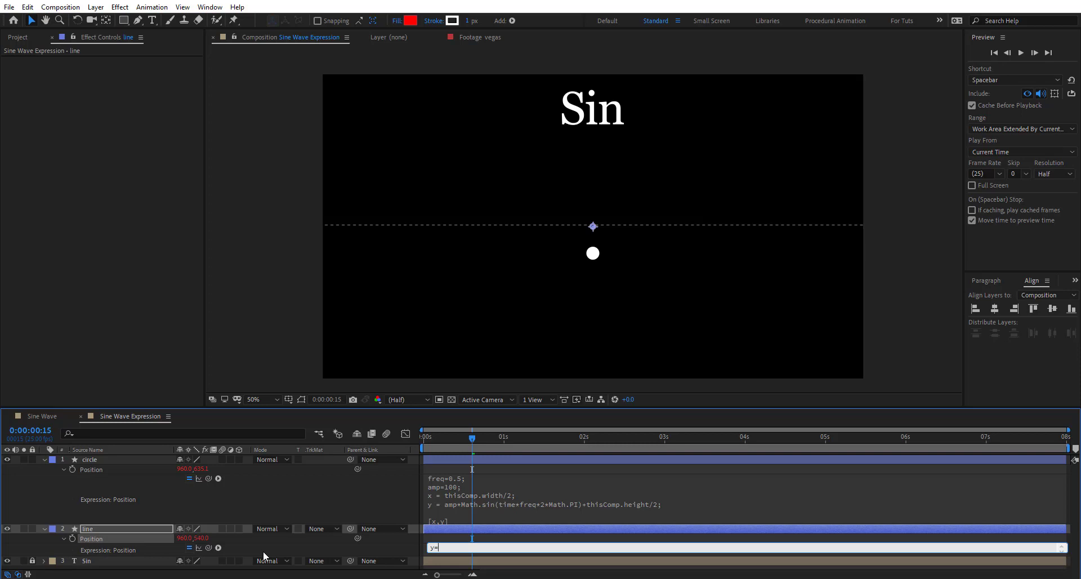
pyautogui.moveTo(209, 548); pyautogui.dragTo(204, 469)
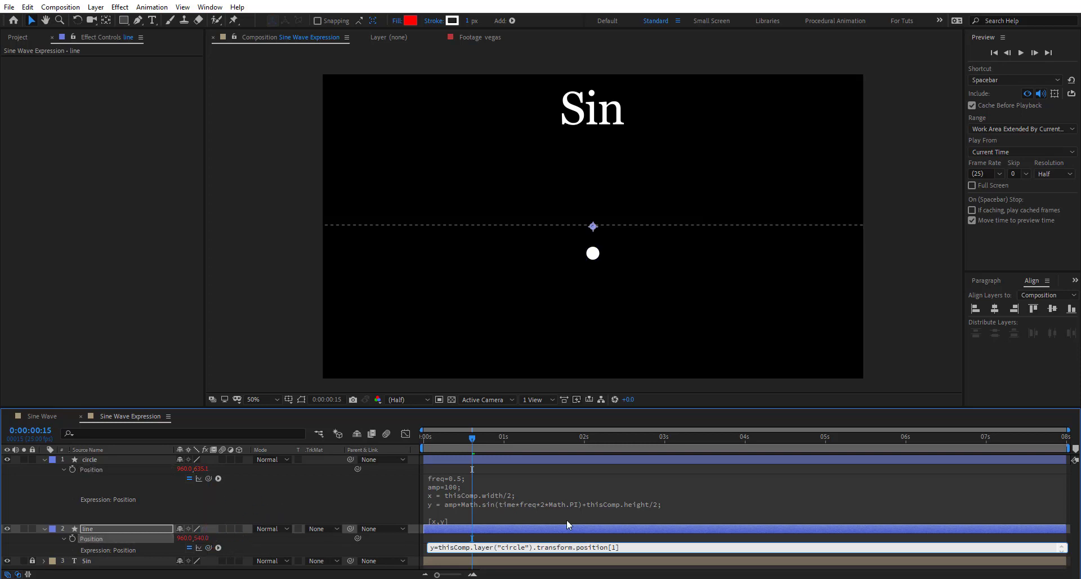
pyautogui.write(';')
pyautogui.press('Return')
pyautogui.write('[0,y')
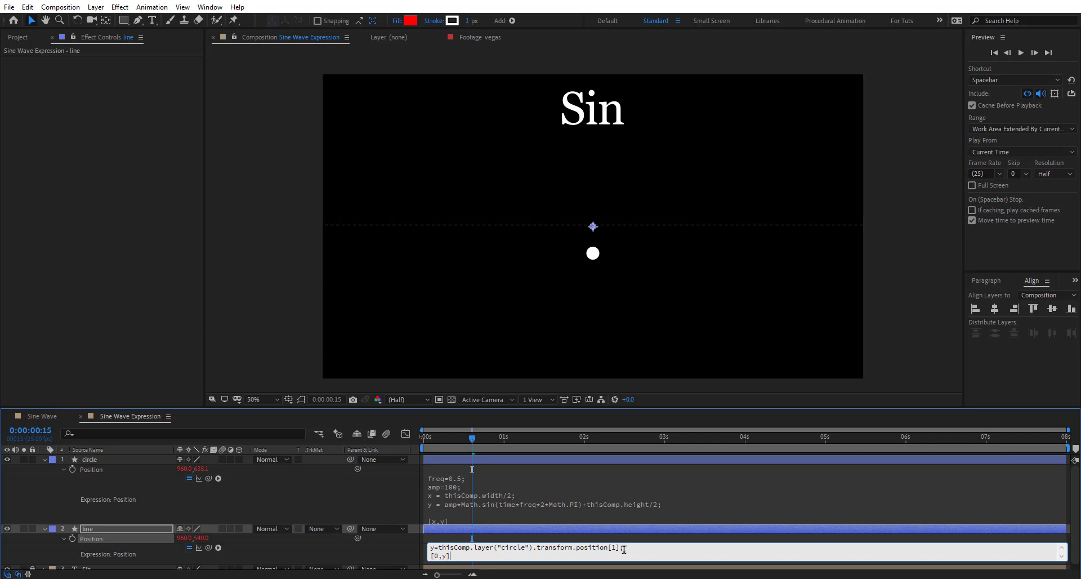
pyautogui.click(367, 504)
pyautogui.moveTo(474, 438); pyautogui.dragTo(814, 465)
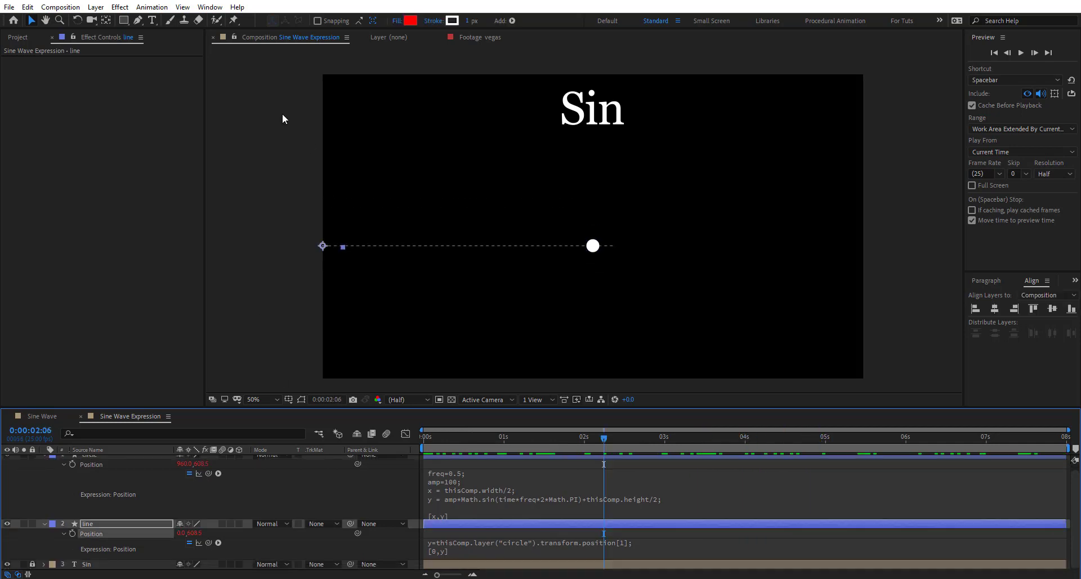
# Step: Move the line layer's anchor point to the line's left end so it spans the composition, and play the animation from the start
pyautogui.click(106, 20)
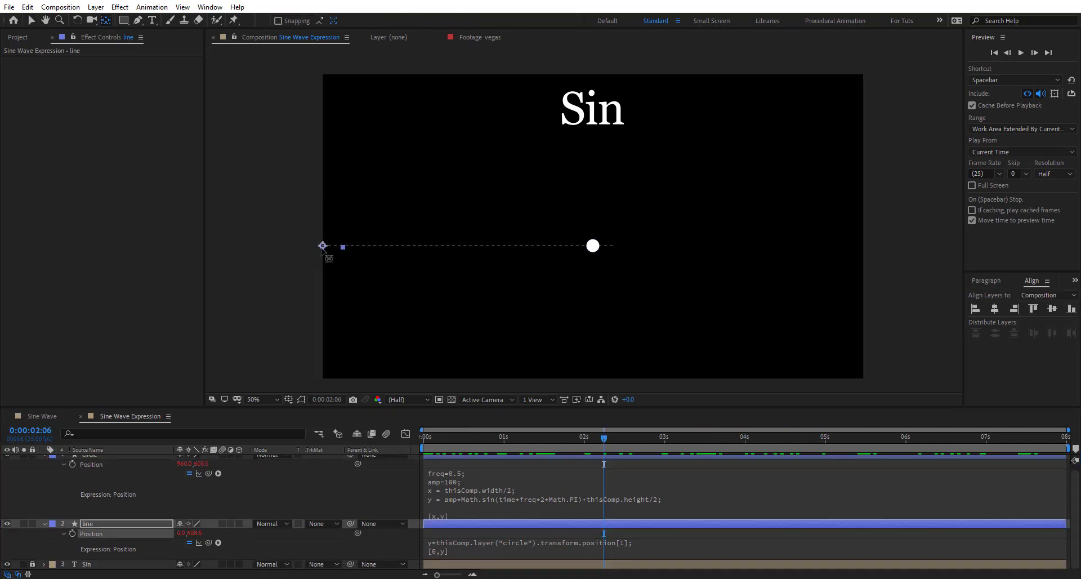
pyautogui.click(323, 245)
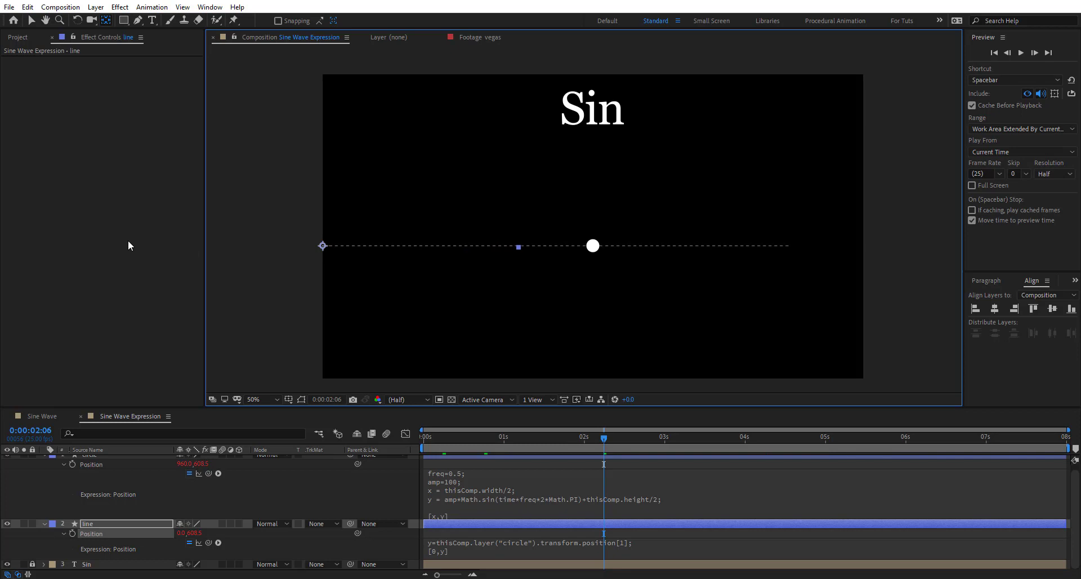
pyautogui.moveTo(128, 241)
pyautogui.mouseDown()
pyautogui.moveTo(34, 236)
pyautogui.moveTo(44, 235)
pyautogui.mouseUp()
pyautogui.click(403, 553)
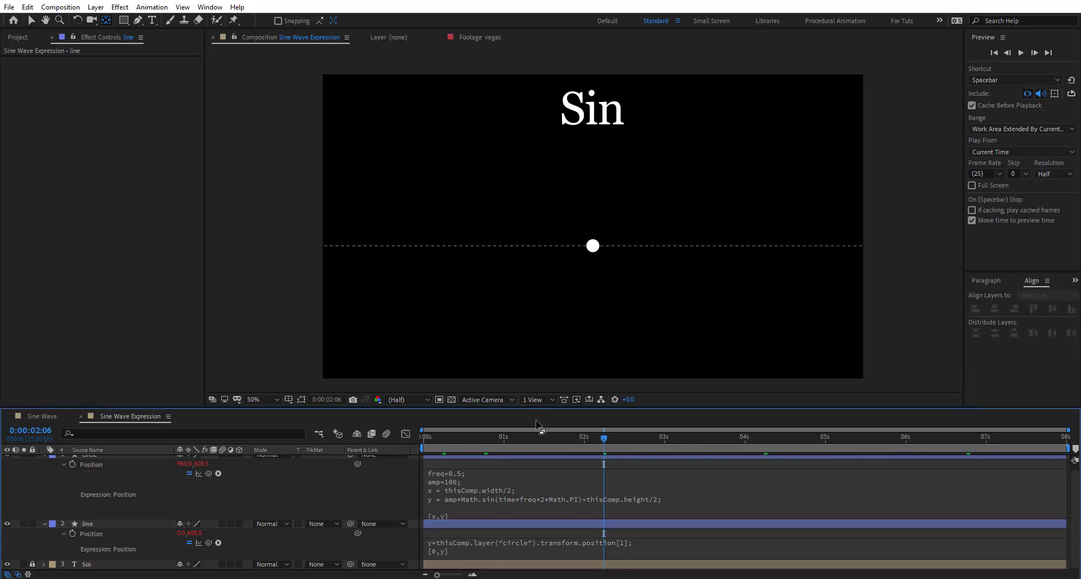
pyautogui.moveTo(604, 438); pyautogui.dragTo(337, 443)
pyautogui.press('space')
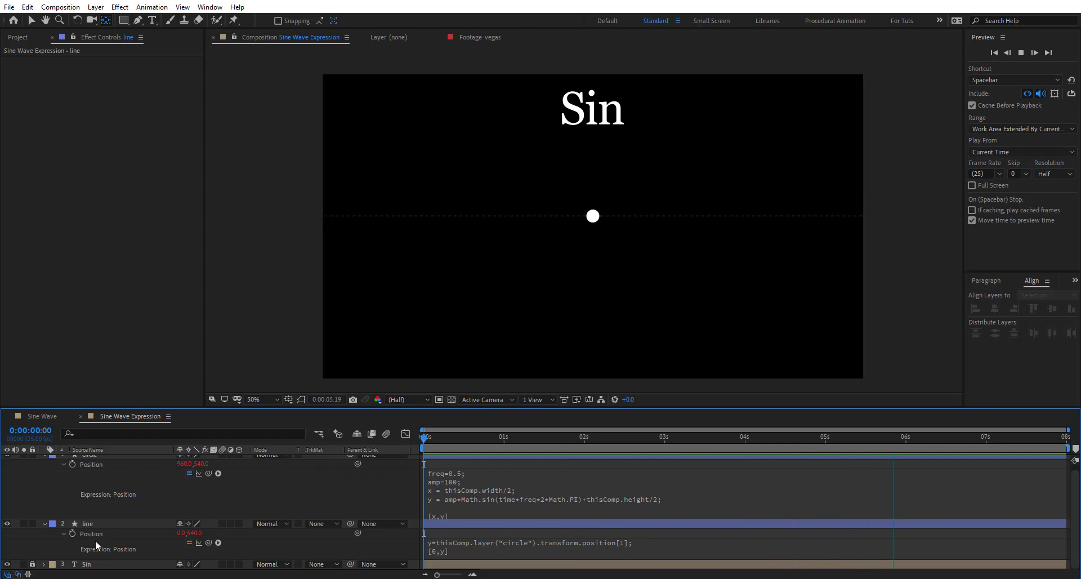
# Step: Collapse the line layer, show the circle's Position speed graph in the Graph Editor, and scrub the timeline to examine the curve
pyautogui.click(44, 524)
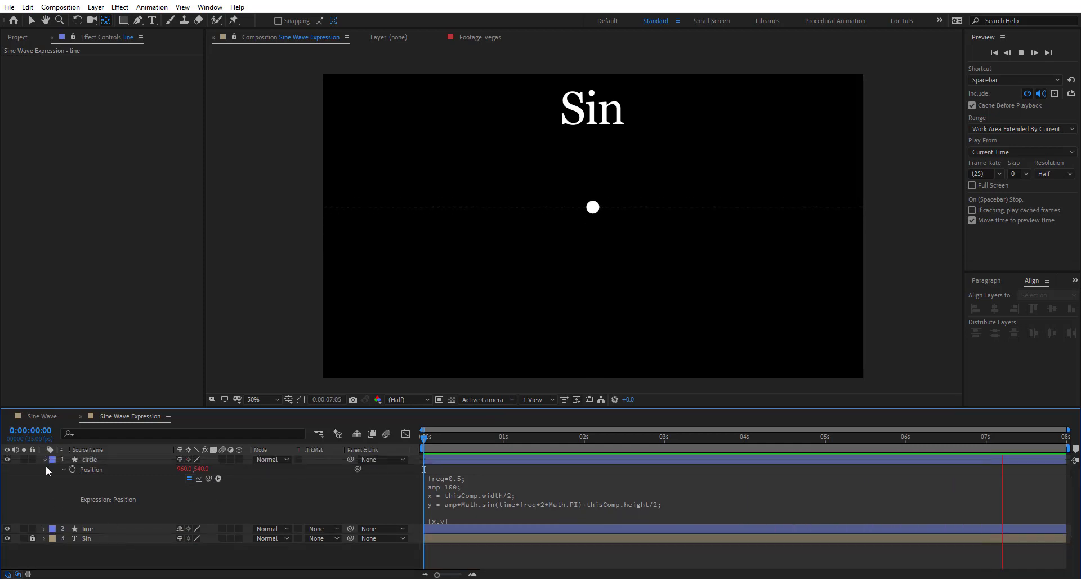
pyautogui.click(106, 468)
pyautogui.click(406, 433)
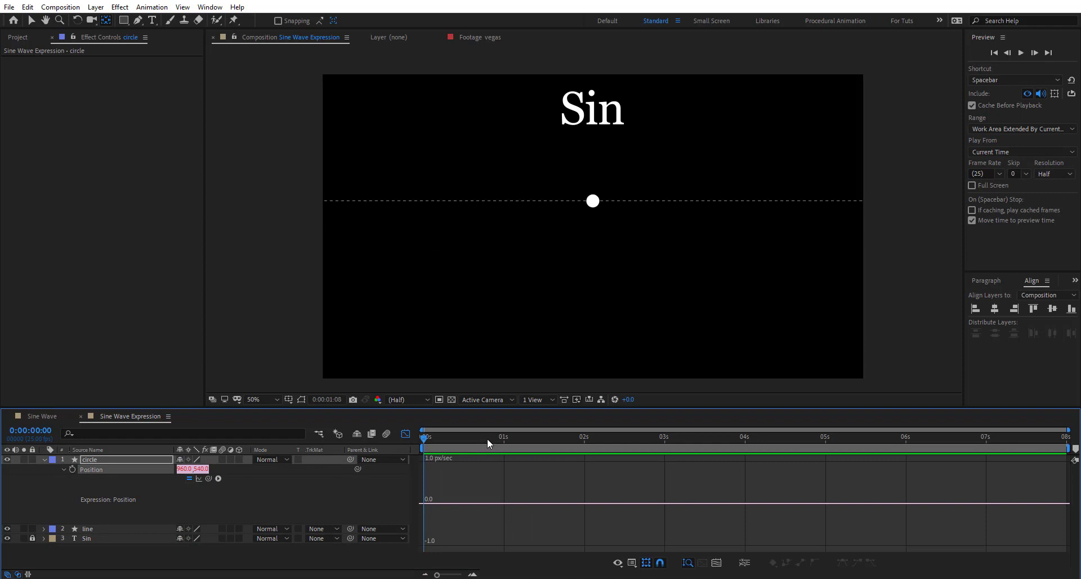
pyautogui.click(487, 438)
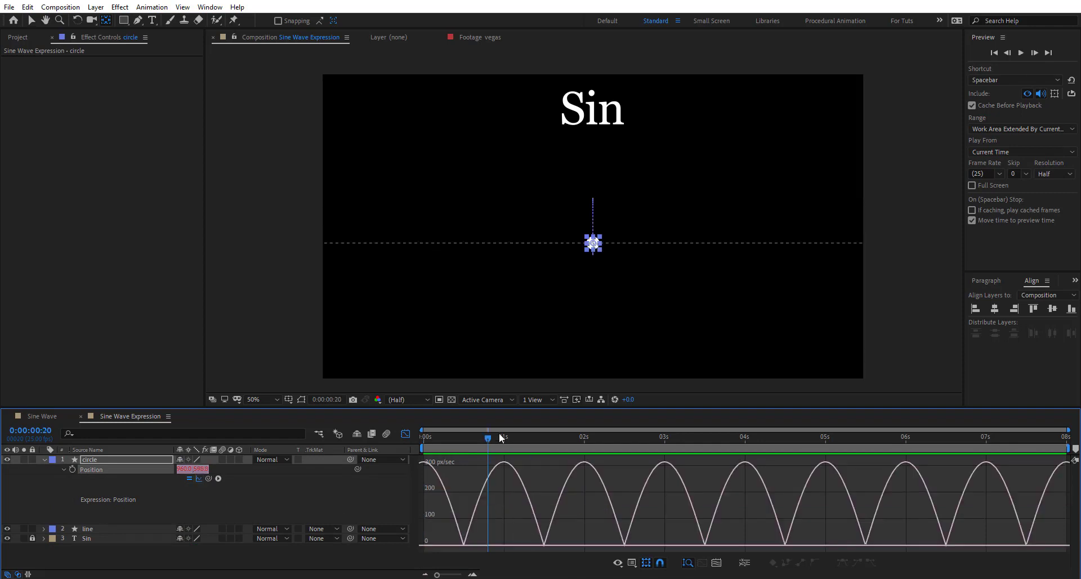
pyautogui.moveTo(546, 438); pyautogui.dragTo(724, 451)
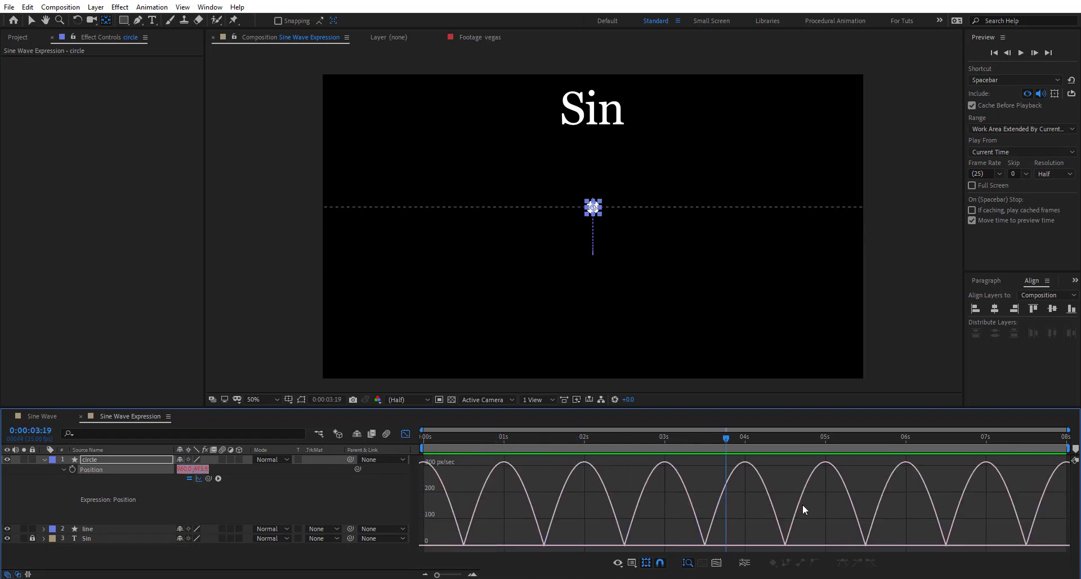
pyautogui.click(338, 498)
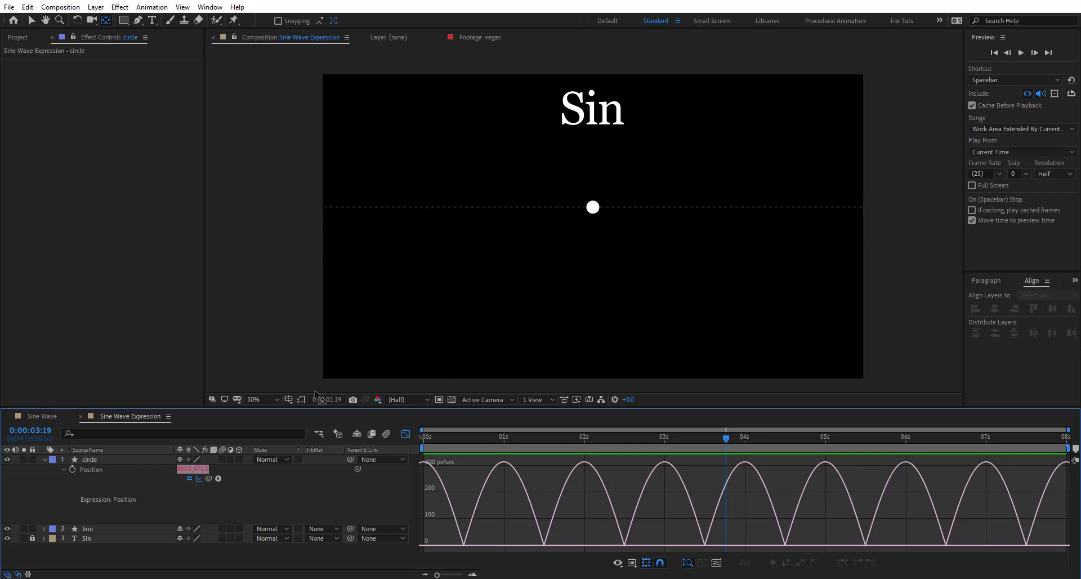
# Step: Collapse the circle layer's properties and deselect the layer
pyautogui.click(46, 461)
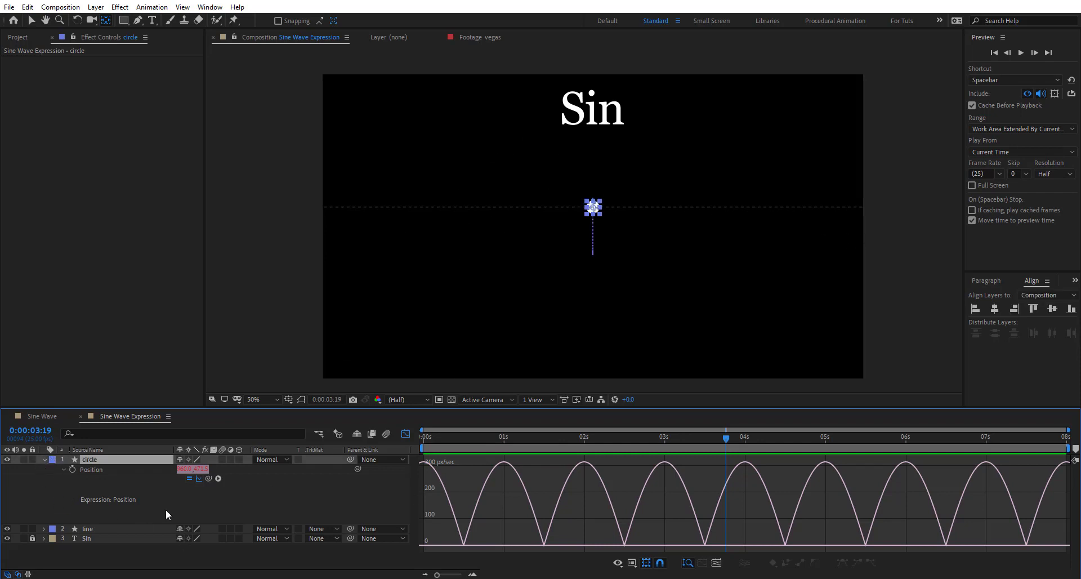
pyautogui.click(44, 459)
pyautogui.click(606, 336)
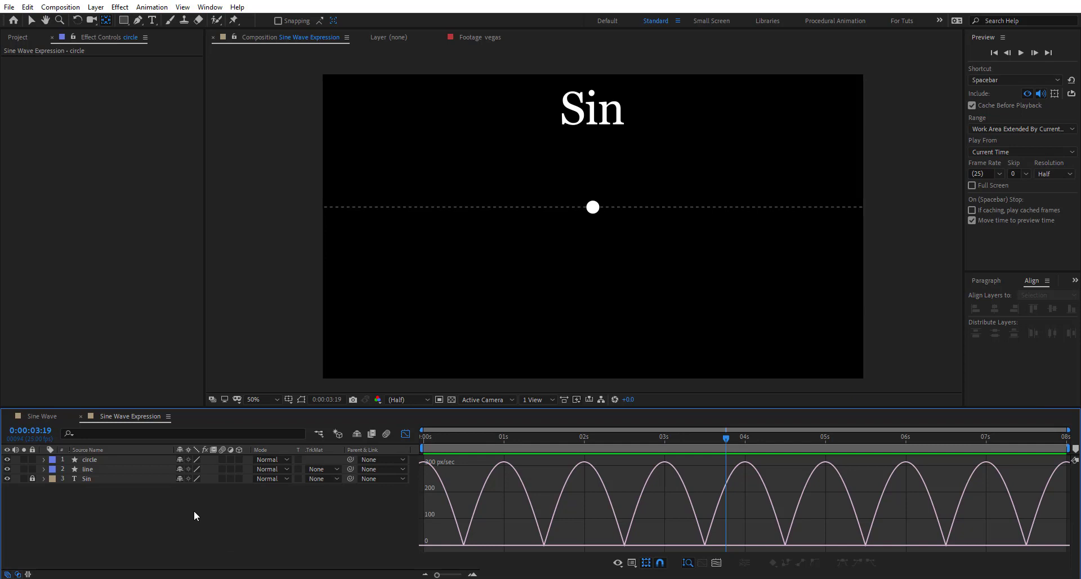
# Step: Create a composition-sized solid named Sinewave and apply the Write-on effect to it
pyautogui.hotkey('ctrl', 'y')
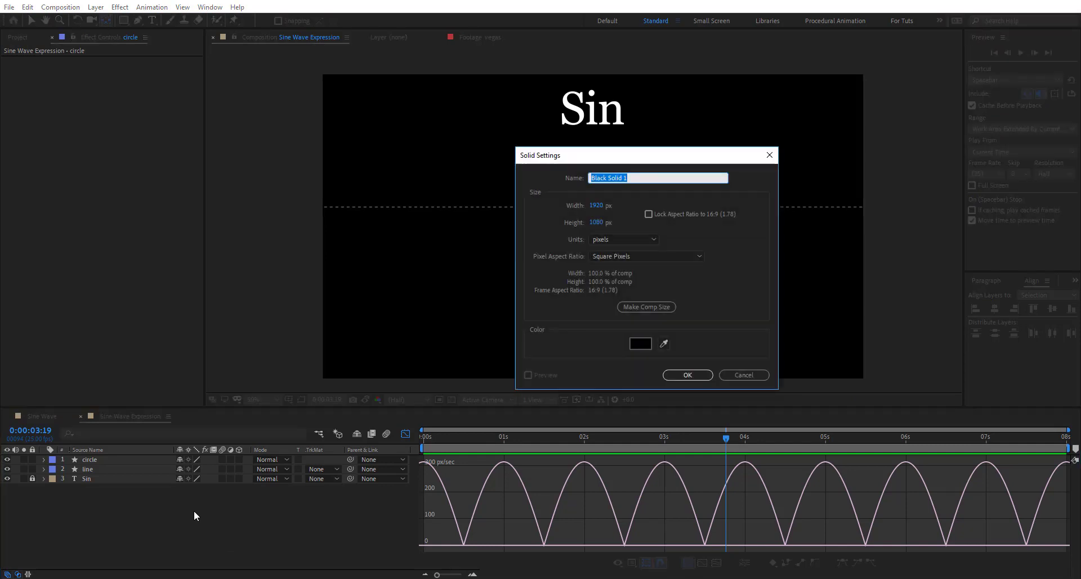
pyautogui.write('Sinewave')
pyautogui.press('Return')
pyautogui.hotkey('ctrl', 'space')
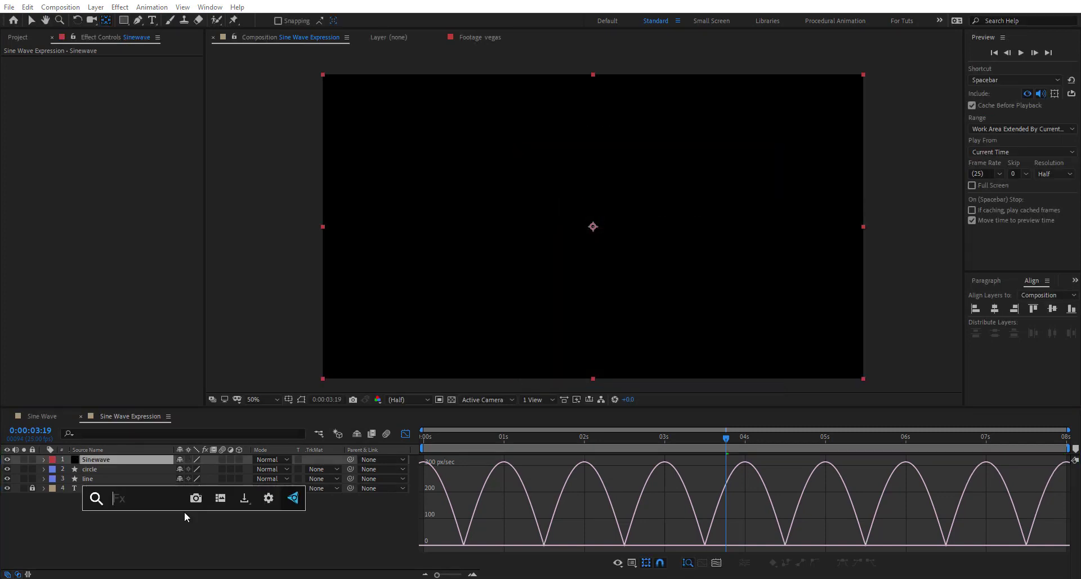
pyautogui.write('wri')
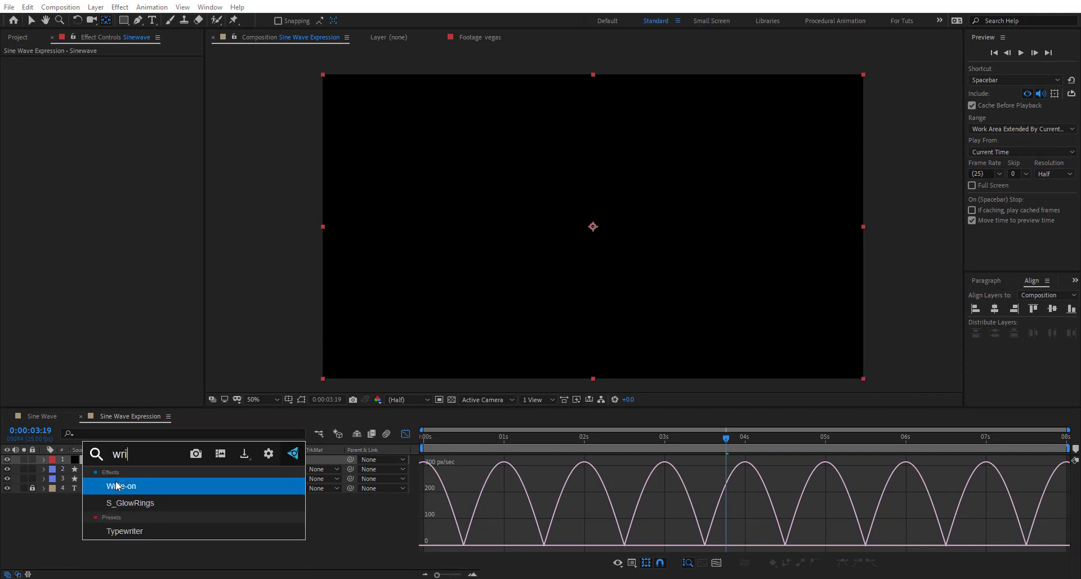
pyautogui.press('Return')
pyautogui.press('v')
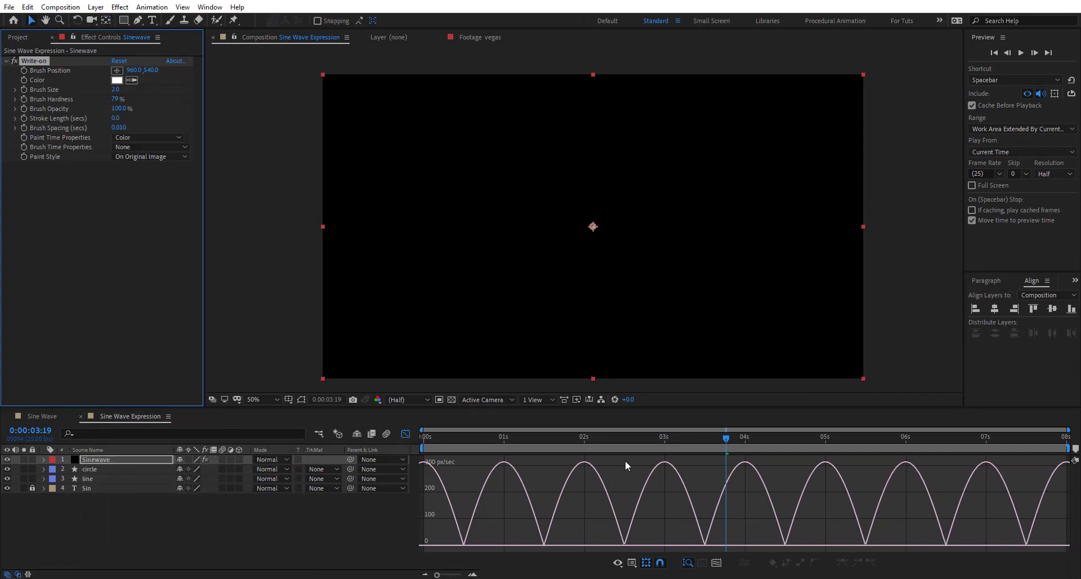
# Step: Leave the Graph Editor and move the current time to 0:00:00:12
pyautogui.click(405, 433)
pyautogui.click(405, 433)
pyautogui.click(462, 438)
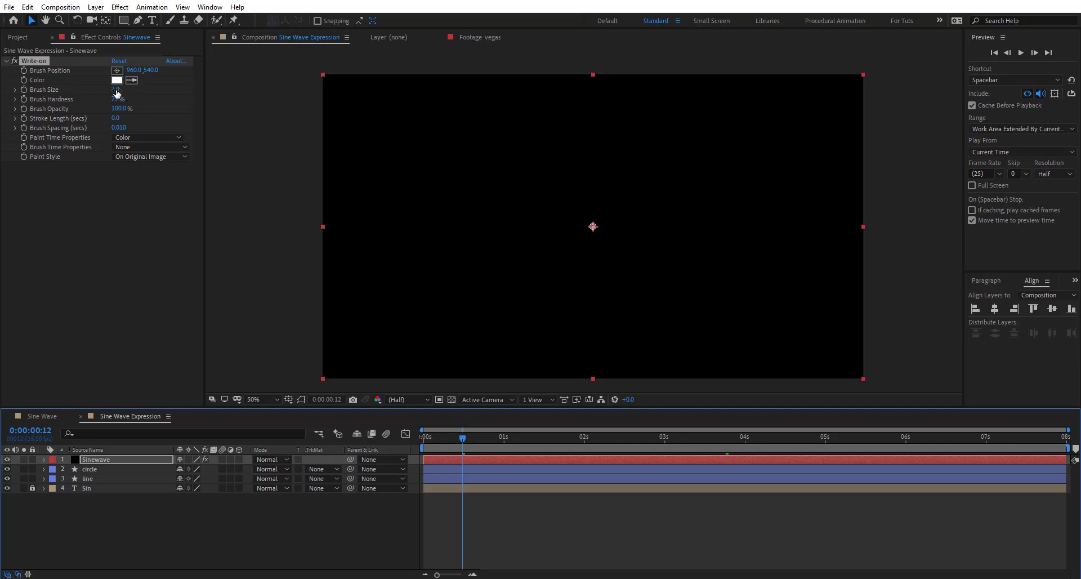
# Step: Set the Write-on Brush Size to 44.1, place the brush at about 436, 362, and start keyframing Brush Position
pyautogui.moveTo(116, 89)
pyautogui.mouseDown()
pyautogui.moveTo(242, 88)
pyautogui.moveTo(475, 142)
pyautogui.moveTo(417, 152)
pyautogui.mouseUp()
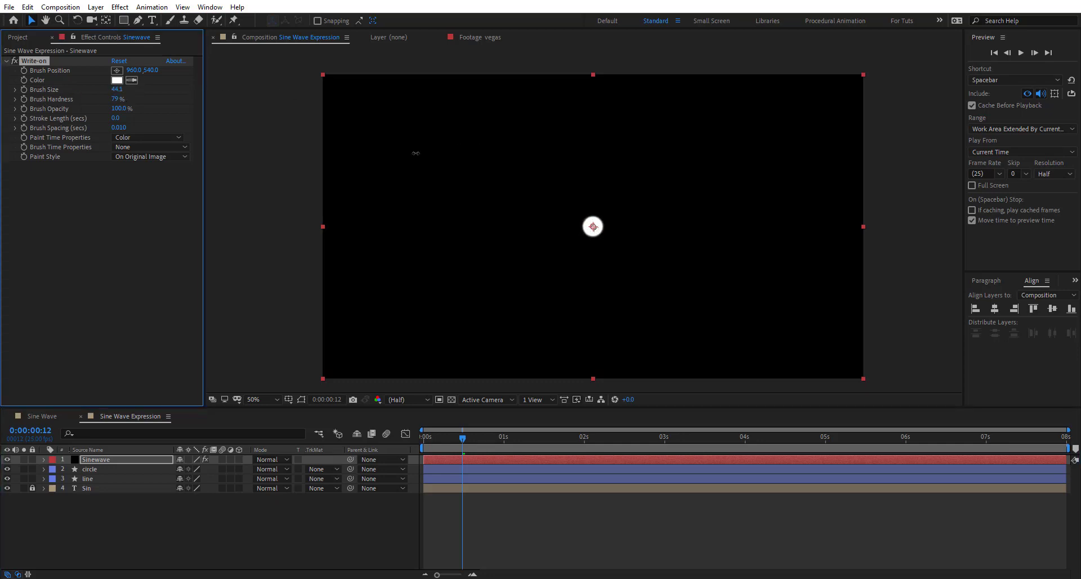
pyautogui.moveTo(593, 227)
pyautogui.mouseDown()
pyautogui.moveTo(354, 204)
pyautogui.moveTo(483, 149)
pyautogui.moveTo(482, 167)
pyautogui.moveTo(446, 177)
pyautogui.mouseUp()
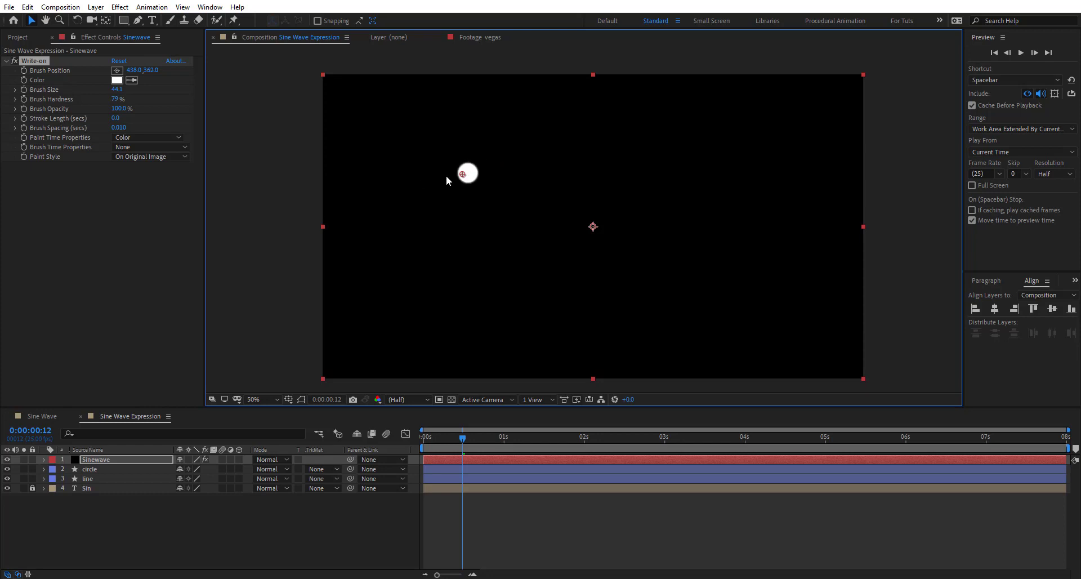
pyautogui.click(26, 72)
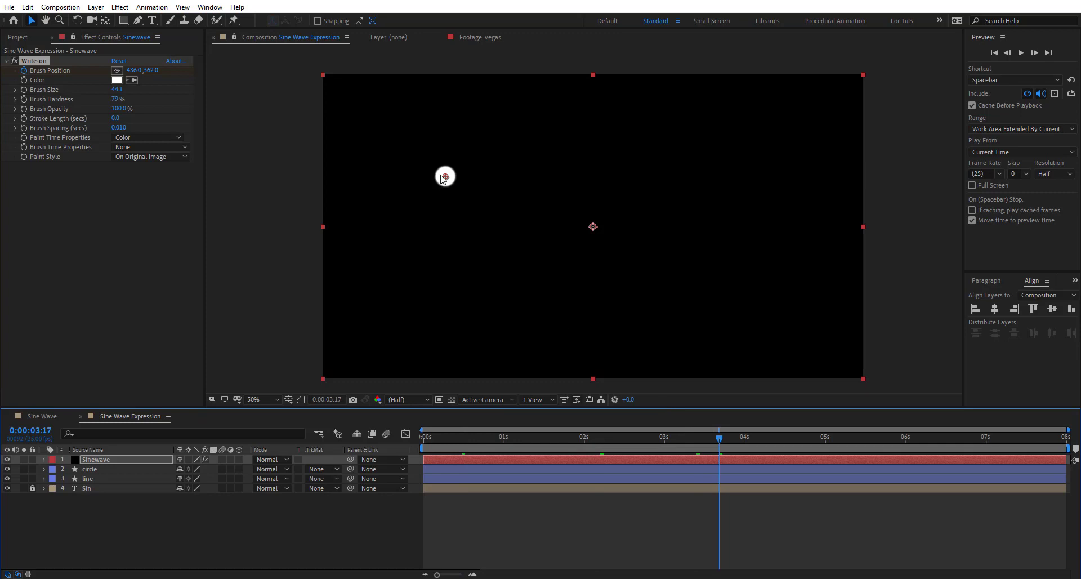
# Step: Keyframe Brush Position at about 1784, 618 at 0:00:03:17 and near the frame's lower left at six seconds, then scrub the stroke
pyautogui.moveTo(445, 176)
pyautogui.mouseDown()
pyautogui.moveTo(625, 174)
pyautogui.moveTo(825, 249)
pyautogui.mouseUp()
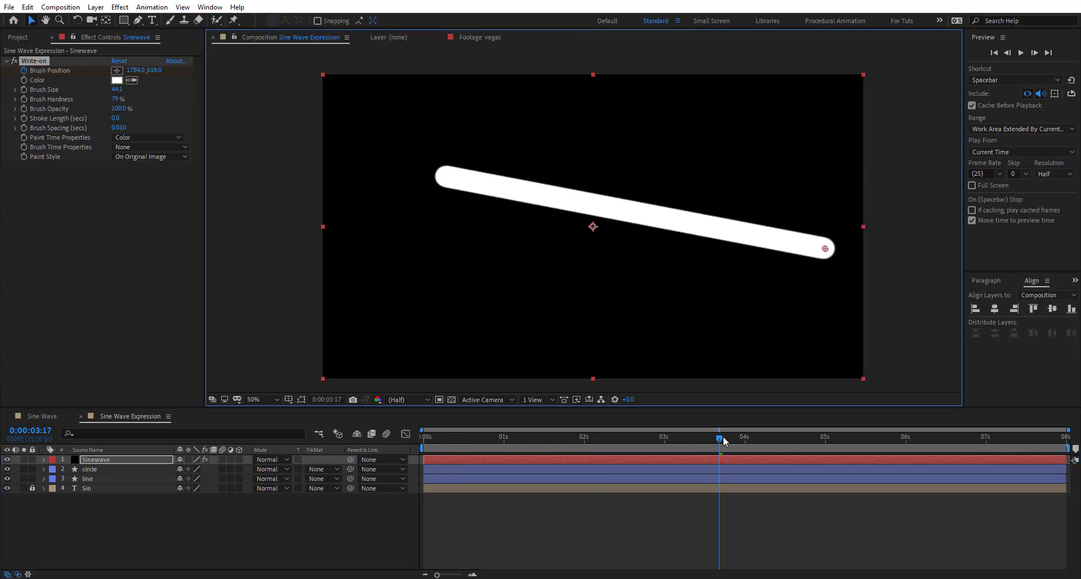
pyautogui.click(906, 438)
pyautogui.moveTo(825, 249)
pyautogui.mouseDown()
pyautogui.moveTo(514, 311)
pyautogui.moveTo(436, 314)
pyautogui.mouseUp()
pyautogui.moveTo(475, 447)
pyautogui.mouseDown()
pyautogui.moveTo(1032, 482)
pyautogui.moveTo(985, 484)
pyautogui.mouseUp()
pyautogui.moveTo(711, 504)
pyautogui.mouseDown()
pyautogui.moveTo(415, 511)
pyautogui.moveTo(655, 518)
pyautogui.mouseUp()
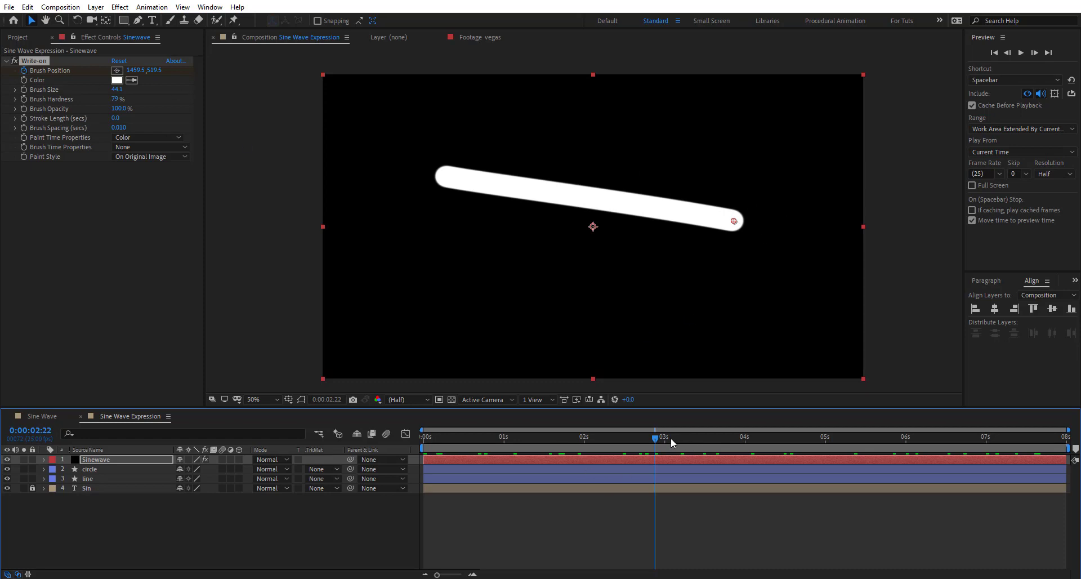
pyautogui.moveTo(672, 441)
pyautogui.mouseDown()
pyautogui.moveTo(724, 443)
pyautogui.moveTo(681, 442)
pyautogui.mouseUp()
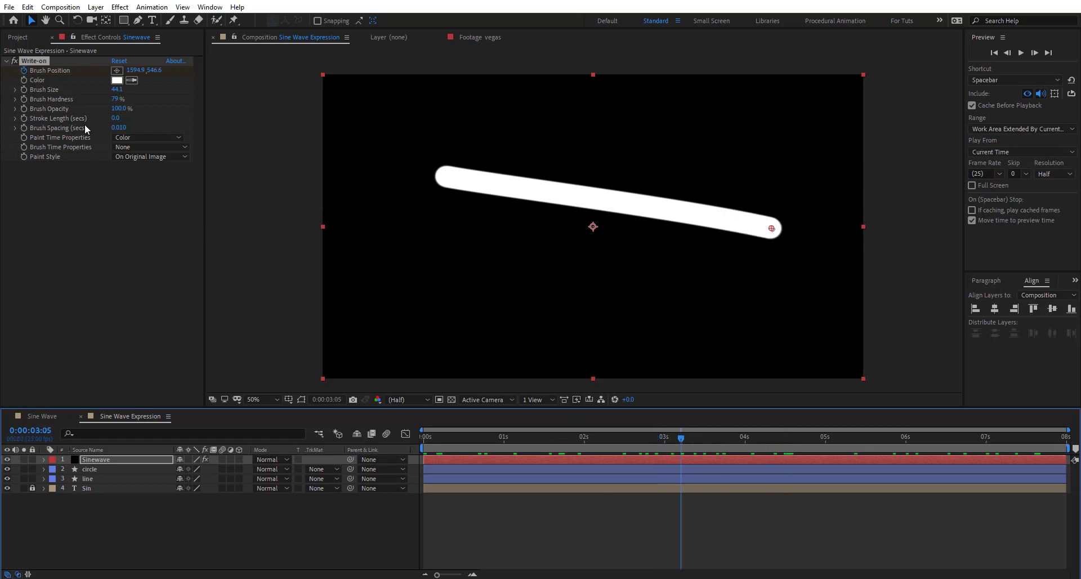
# Step: Set the Write-on Stroke Length to 1.7 seconds and play the stroke from the start of the composition
pyautogui.moveTo(115, 119); pyautogui.dragTo(120, 117)
pyautogui.moveTo(434, 437)
pyautogui.mouseDown()
pyautogui.moveTo(708, 451)
pyautogui.moveTo(1029, 504)
pyautogui.mouseUp()
pyautogui.press('Home')
pyautogui.press('space')
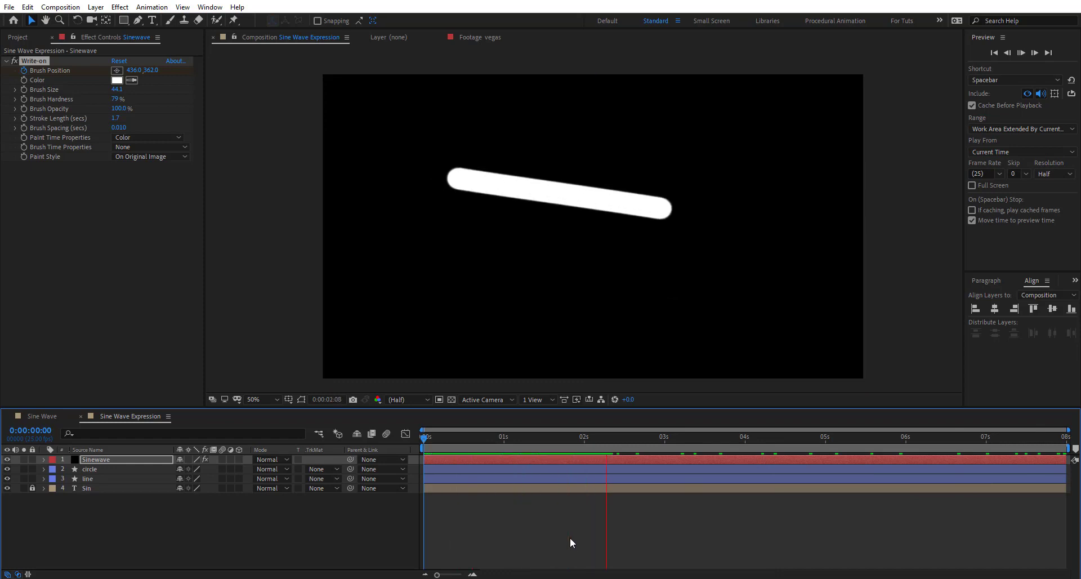
pyautogui.moveTo(489, 443); pyautogui.dragTo(632, 438)
# Step: Reset the Write-on effect and remove all Brush Position keyframes
pyautogui.click(119, 61)
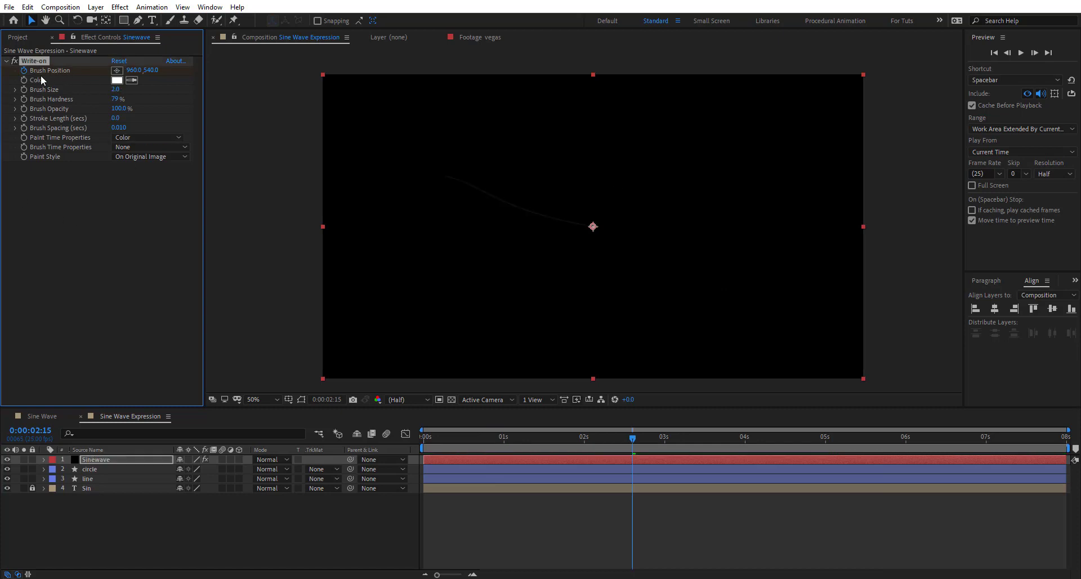
pyautogui.keyDown('alt'); pyautogui.click(24, 69); pyautogui.keyUp('alt')
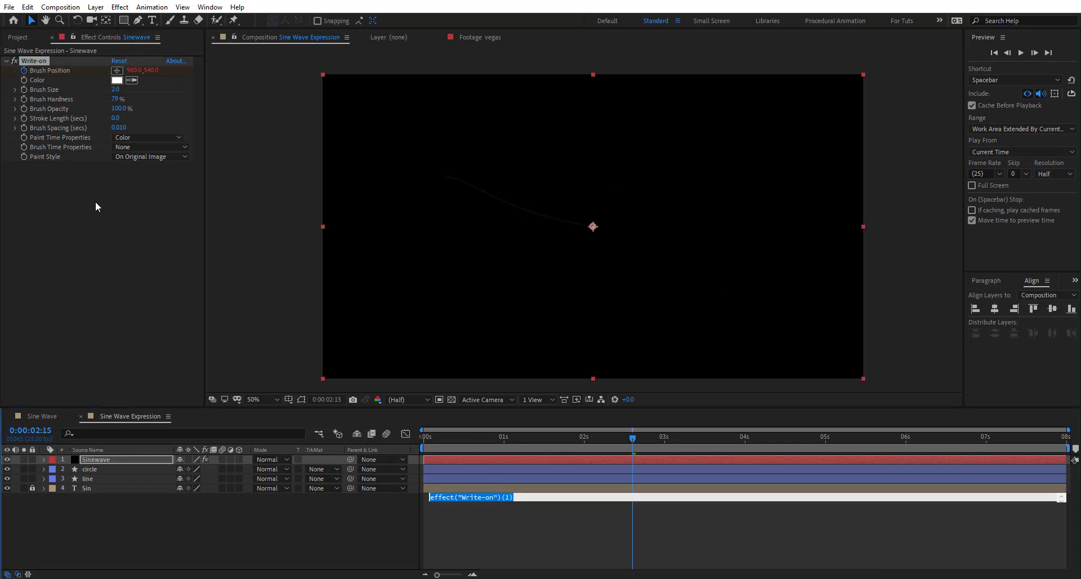
pyautogui.click(284, 499)
pyautogui.keyDown('alt'); pyautogui.click(83, 489); pyautogui.keyUp('alt')
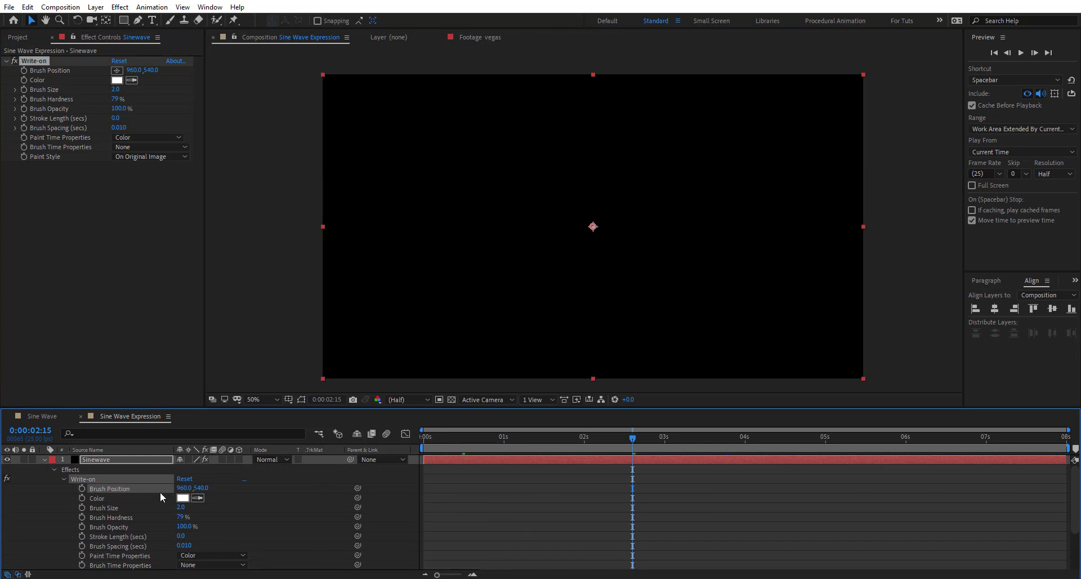
# Step: Start a Brush Position expression on the Sinewave layer with the variables freq=1.5;, amp=50; and veloc = 50;
pyautogui.keyDown('alt'); pyautogui.click(82, 488); pyautogui.keyUp('alt')
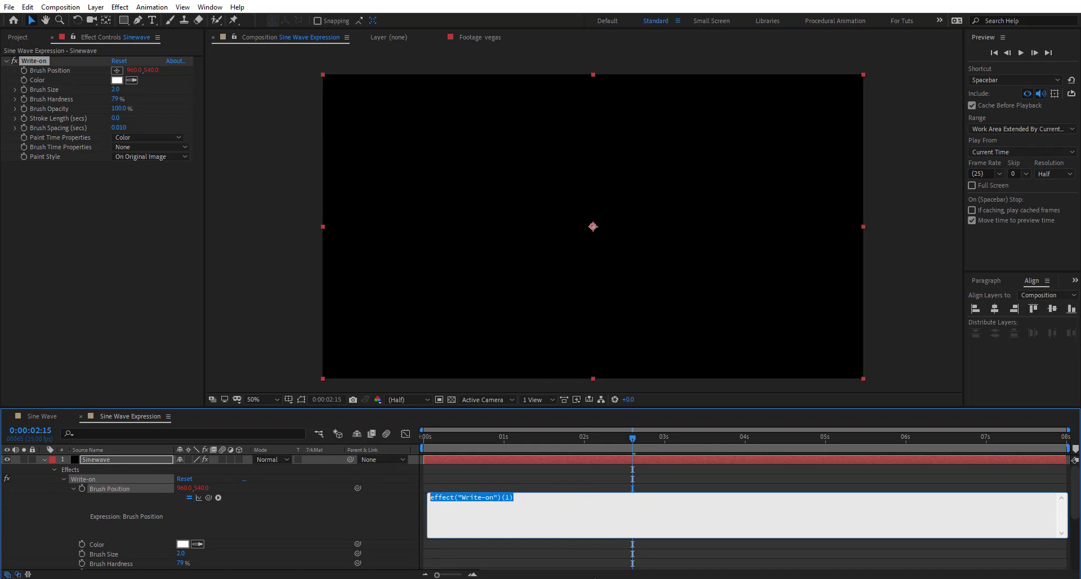
pyautogui.press('BackSpace')
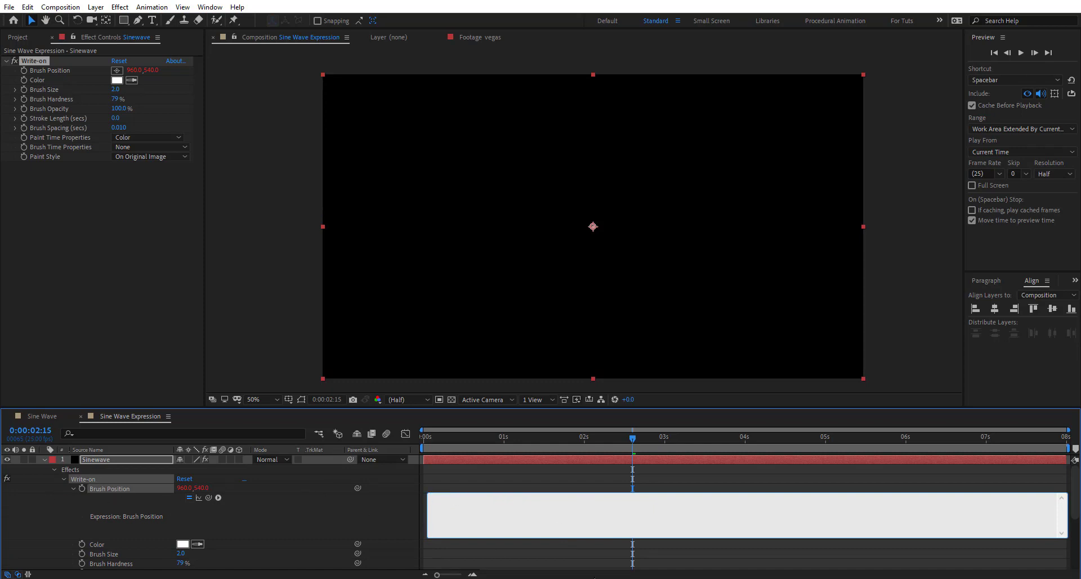
pyautogui.write('freq=1.5;')
pyautogui.press('Return')
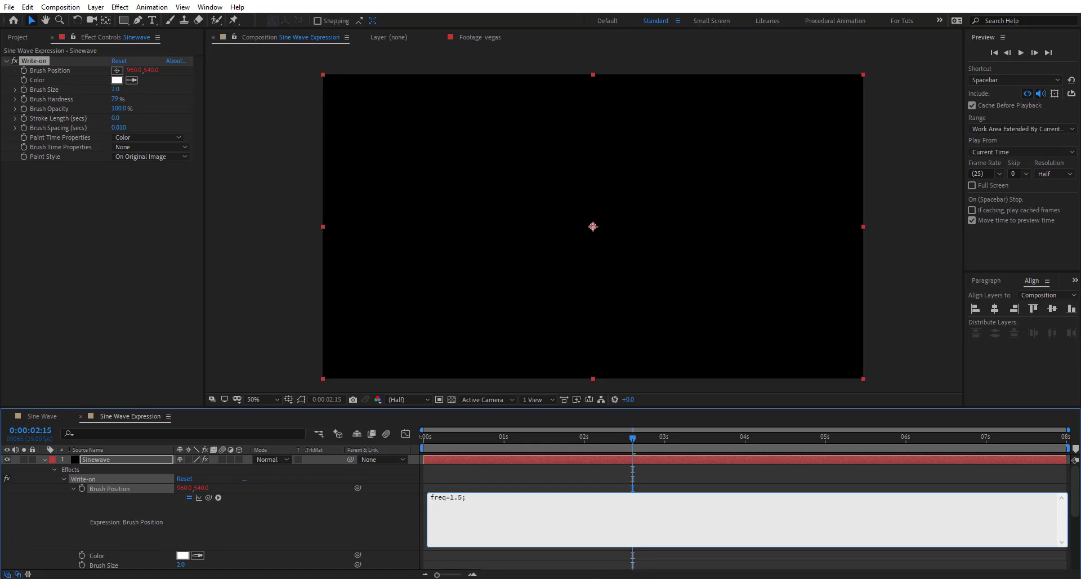
pyautogui.write('amp=50;')
pyautogui.press('Return')
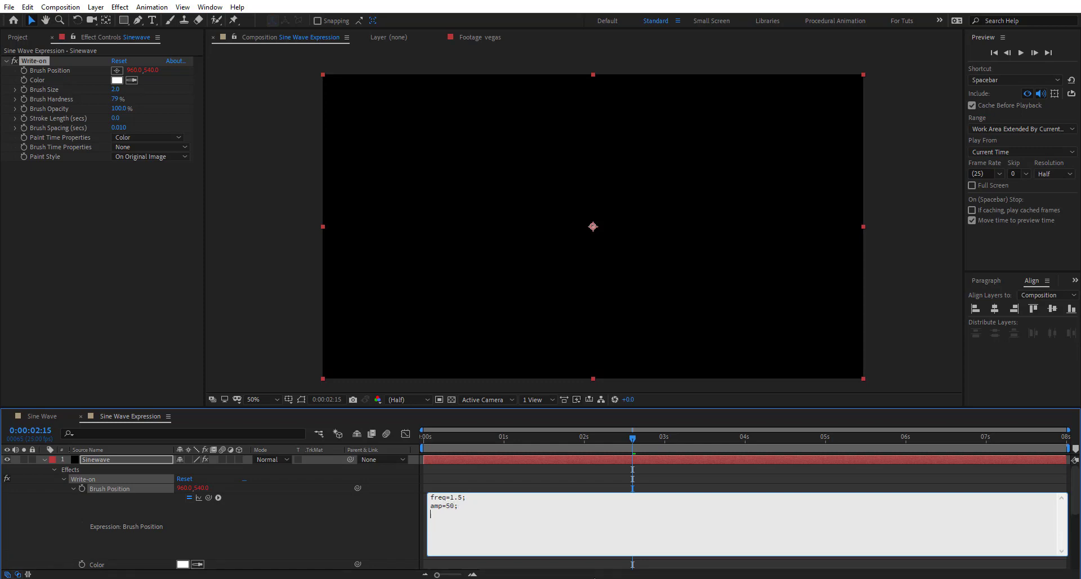
pyautogui.press('Return')
pyautogui.write('x=')
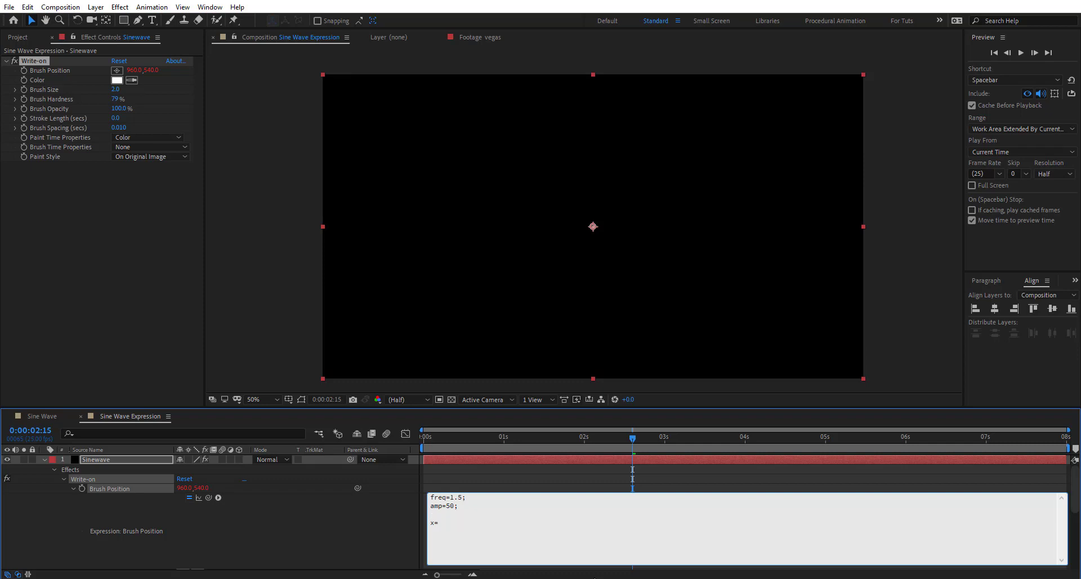
pyautogui.write('v')
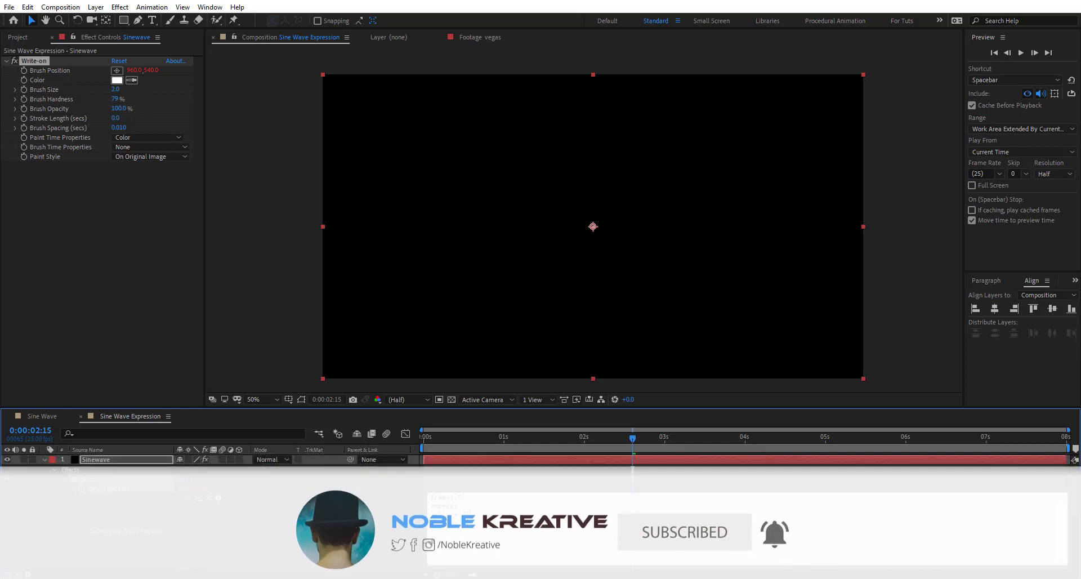
pyautogui.write(';')
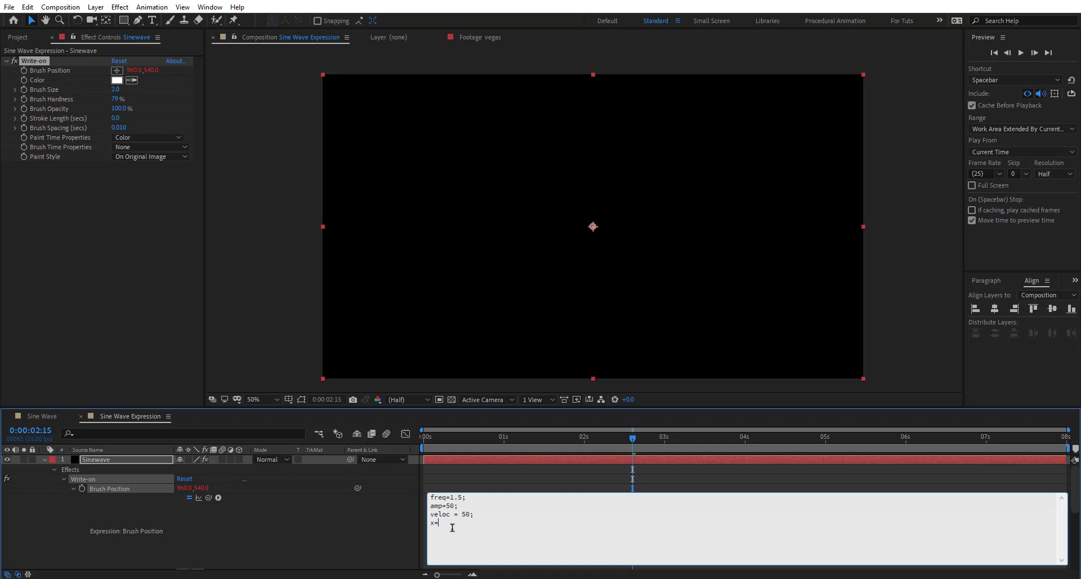
# Step: Add x=time*veloc; and y=Math.sin(time*freq*2*Math.PI) to the Brush Position expression
pyautogui.write('x=time')
pyautogui.write('*veloc')
pyautogui.write('y')
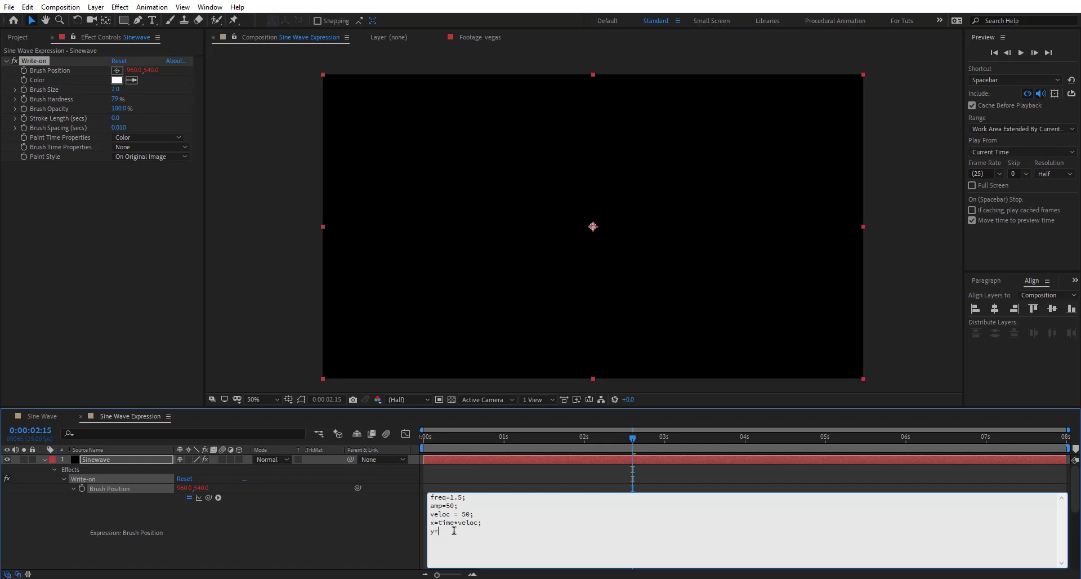
pyautogui.write('=Math.sin*')
pyautogui.press('BackSpace')
pyautogui.write('(')
pyautogui.write('time')
pyautogui.write('*Ma')
pyautogui.write('th.PI')
pyautogui.write('2')
pyautogui.press('Left')
pyautogui.write('/')
pyautogui.press('BackSpace')
pyautogui.write('*/')
pyautogui.press('BackSpace')
pyautogui.write('*frew')
pyautogui.press('BackSpace')
pyautogui.write('q')
# Step: End the y line with a semicolon, return [x,y] from the Brush Position expression, apply it, and scrub the timeline
pyautogui.press('Return')
pyautogui.press('Return')
pyautogui.write('[]')
pyautogui.write('x,')
pyautogui.write('y')
pyautogui.click(569, 531)
pyautogui.write(';')
pyautogui.click(351, 525)
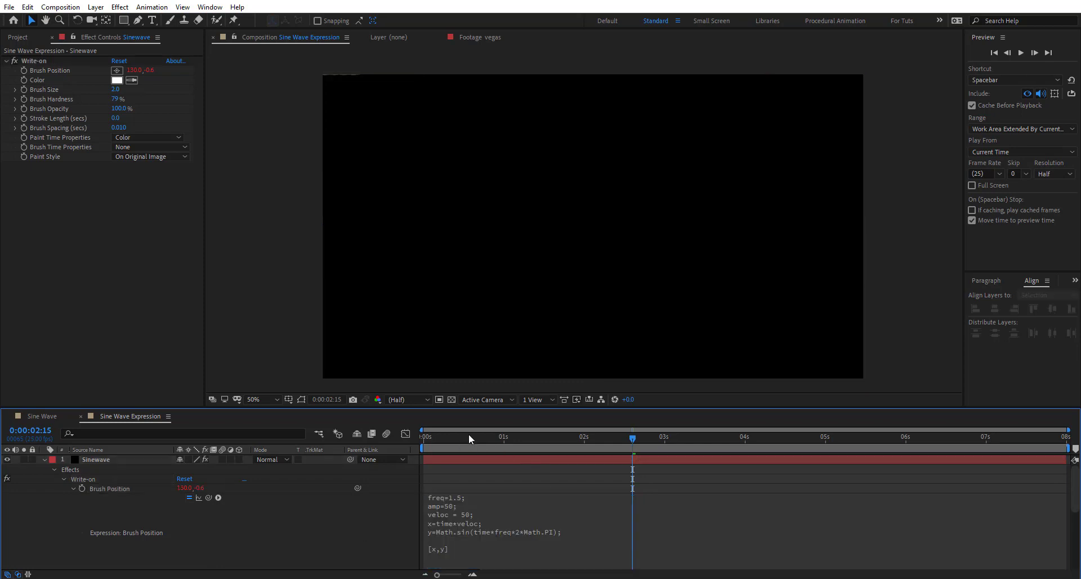
pyautogui.moveTo(424, 438); pyautogui.dragTo(764, 439)
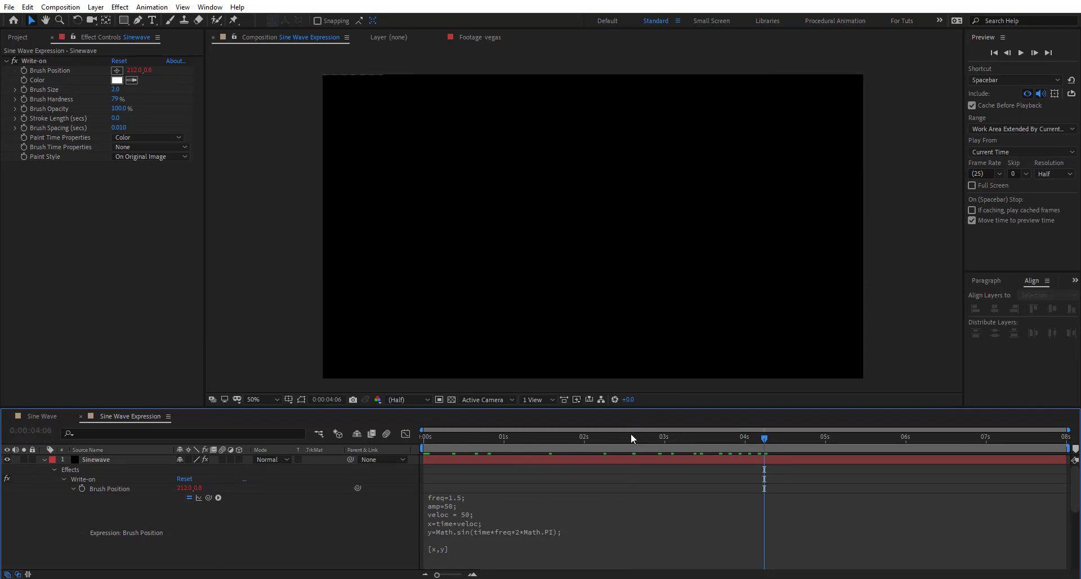
pyautogui.moveTo(631, 437)
pyautogui.mouseDown()
pyautogui.moveTo(474, 442)
pyautogui.moveTo(941, 454)
pyautogui.moveTo(973, 445)
pyautogui.mouseUp()
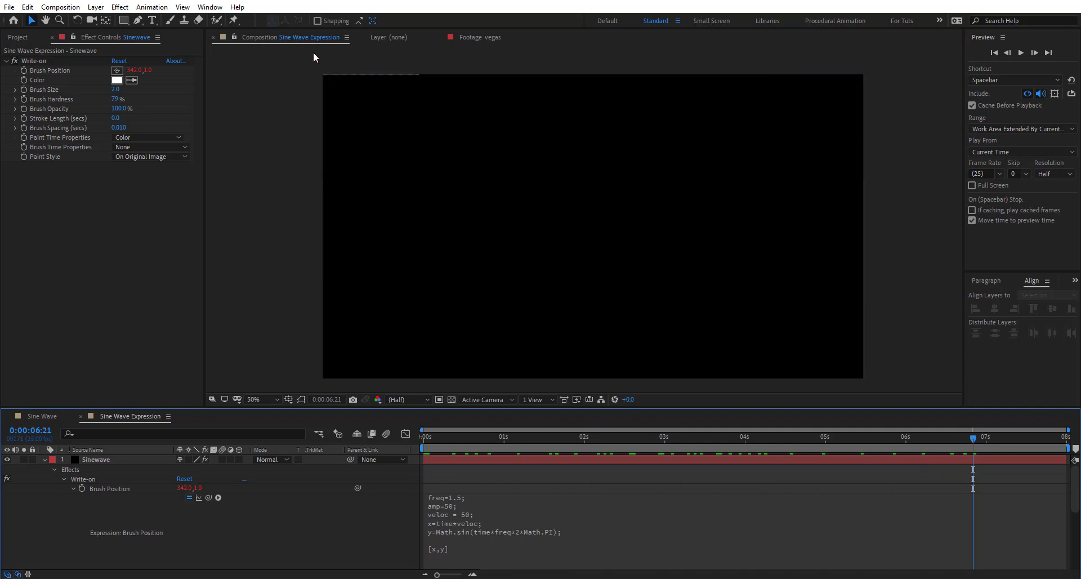
# Step: Append +thisComp.height/2 to the y line of the Brush Position expression to centre the stroke vertically, and scrub the timeline
pyautogui.click(539, 538)
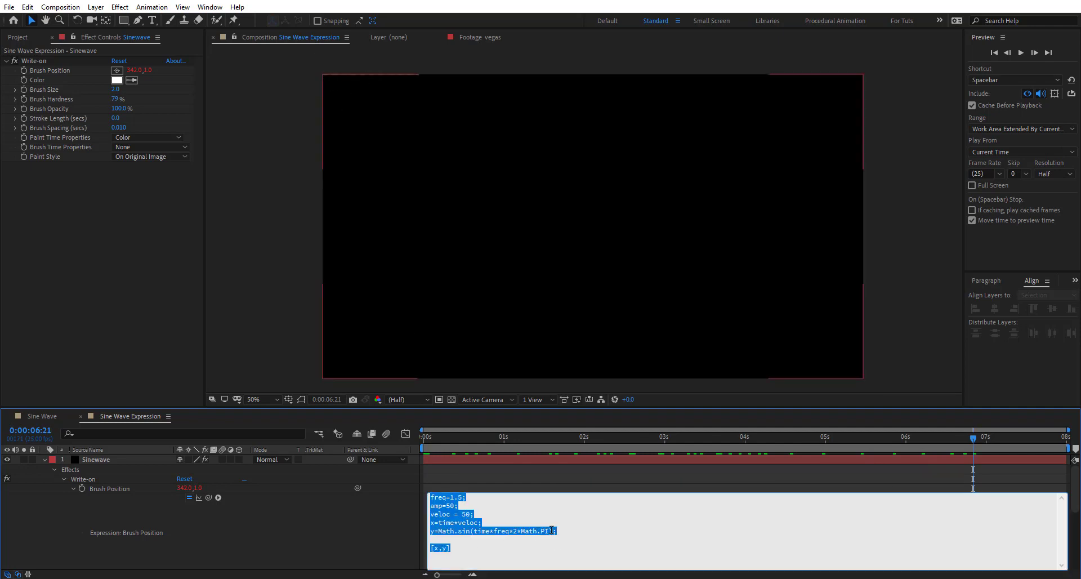
pyautogui.click(554, 532)
pyautogui.write('+')
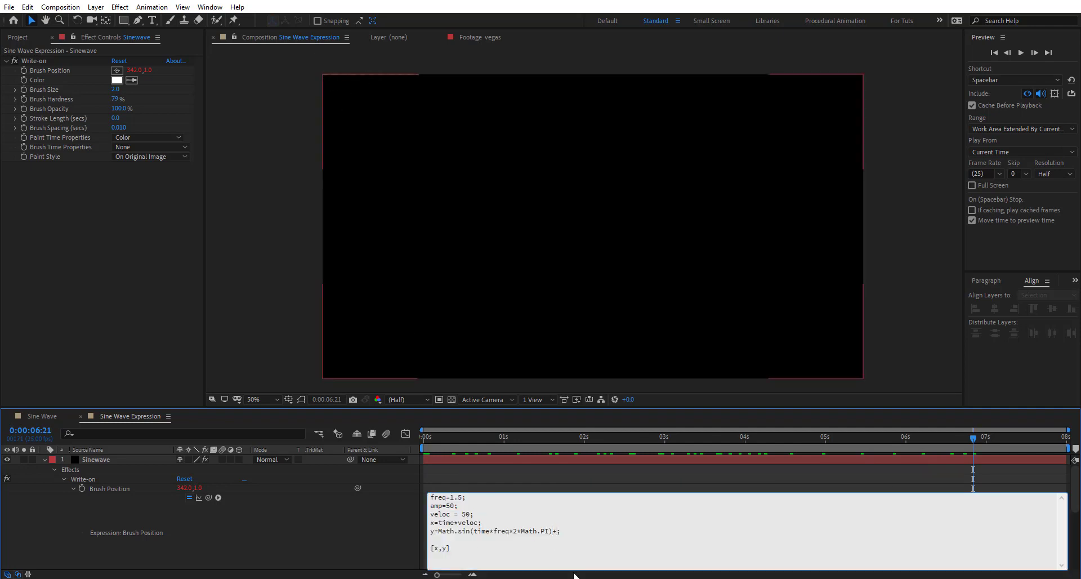
pyautogui.write('thisComp.hi')
pyautogui.press('BackSpace')
pyautogui.write('eight/2')
pyautogui.click(396, 537)
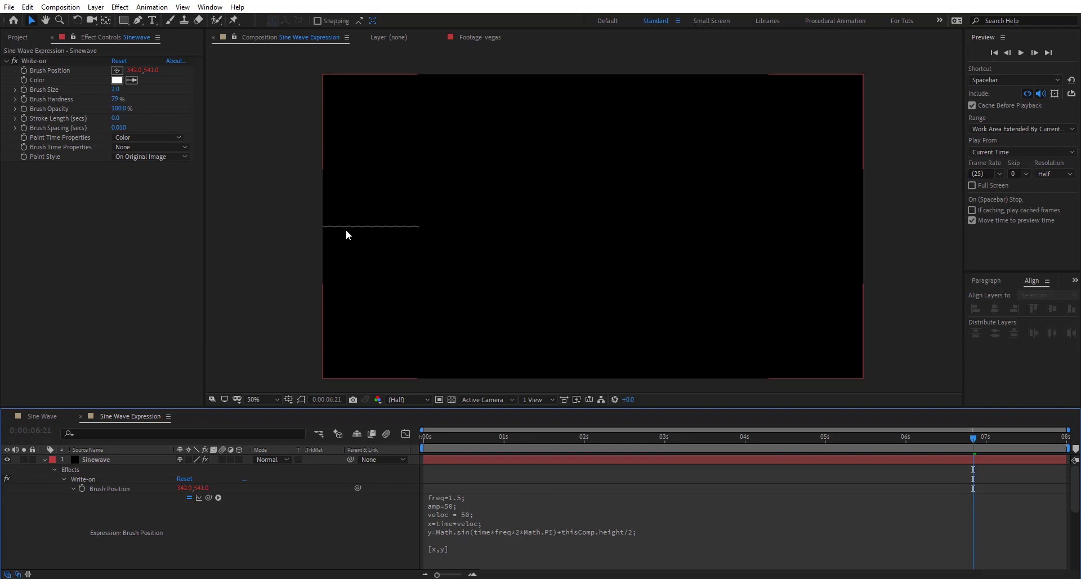
pyautogui.moveTo(455, 446); pyautogui.dragTo(758, 443)
# Step: Multiply the sine in the Brush Position expression's y line by amp, and scrub through the wave
pyautogui.click(455, 535)
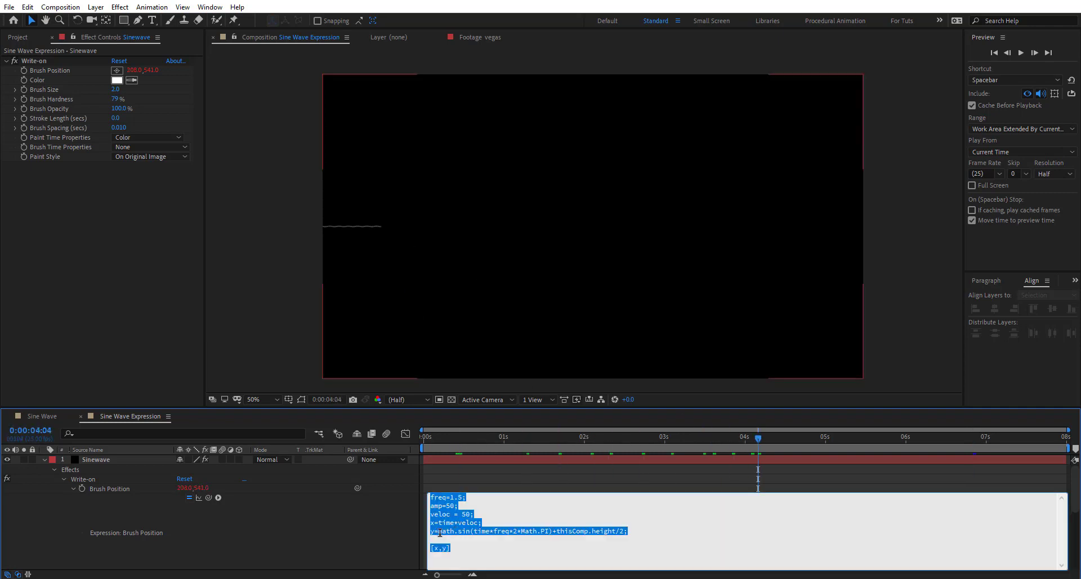
pyautogui.click(439, 532)
pyautogui.write('amp')
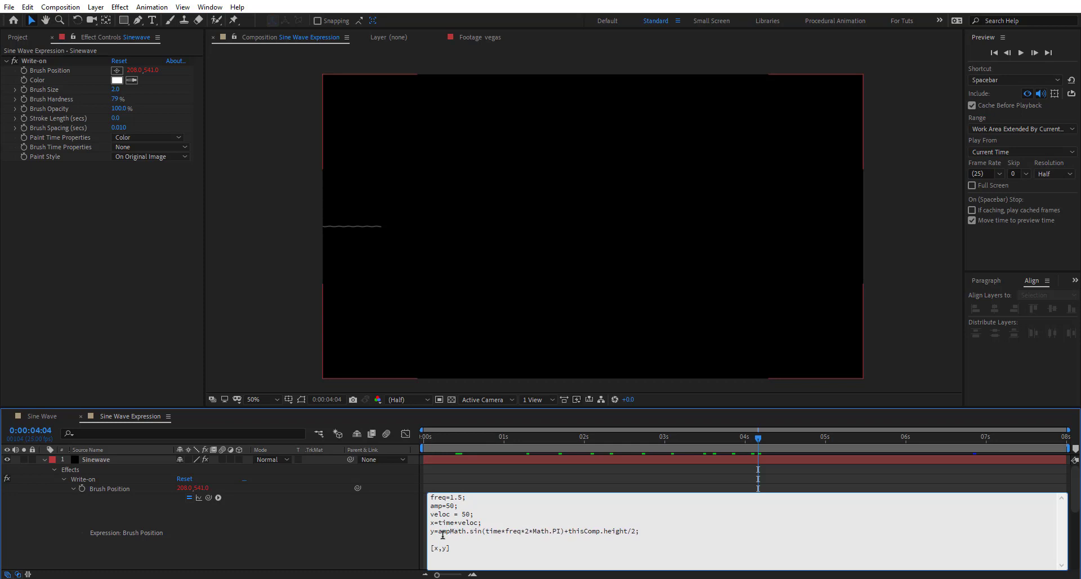
pyautogui.write('*')
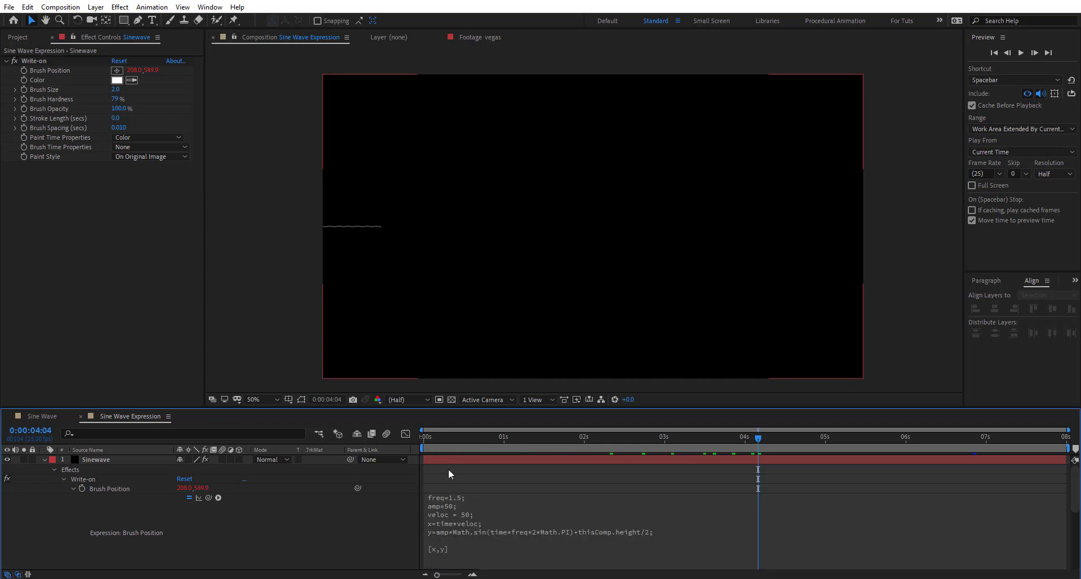
pyautogui.click(450, 475)
pyautogui.moveTo(445, 438); pyautogui.dragTo(713, 450)
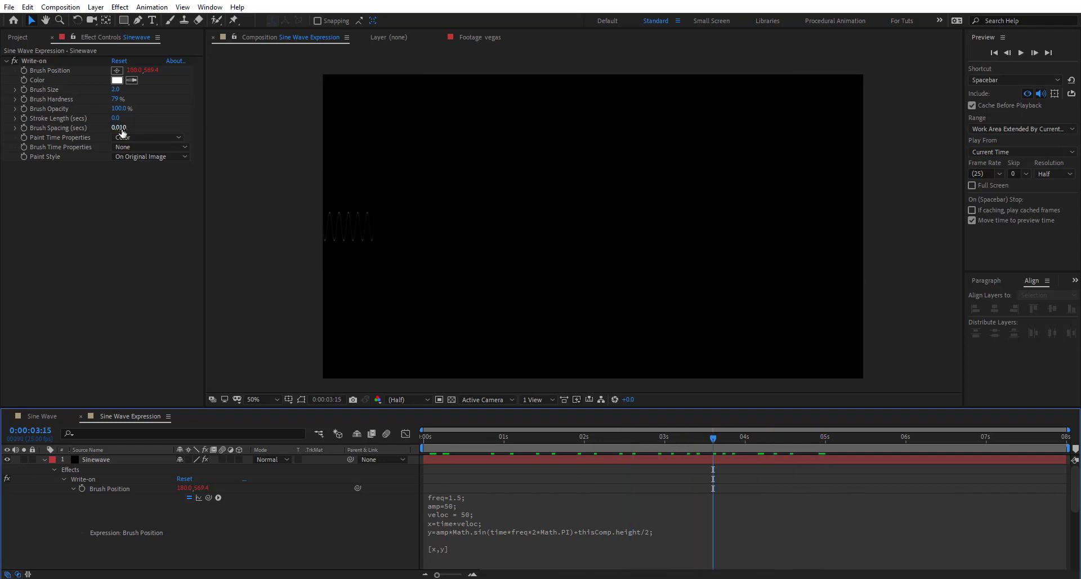
# Step: Set the Write-on Brush Spacing to 0.001 seconds and scrub through the drawn wave
pyautogui.moveTo(119, 127); pyautogui.dragTo(2, 128)
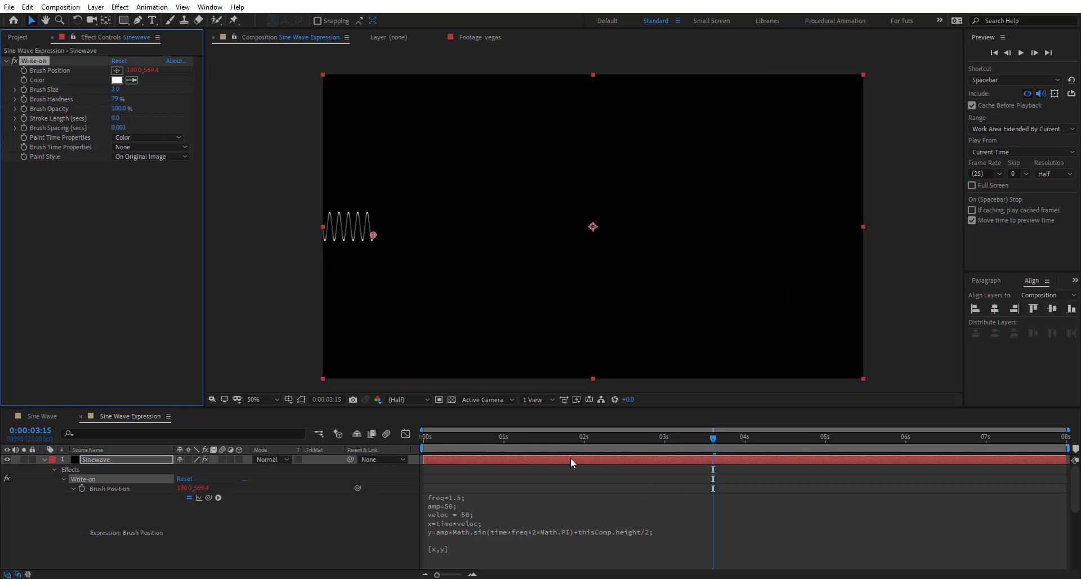
pyautogui.moveTo(438, 433); pyautogui.dragTo(562, 440)
pyautogui.click(376, 525)
pyautogui.moveTo(441, 438); pyautogui.dragTo(778, 453)
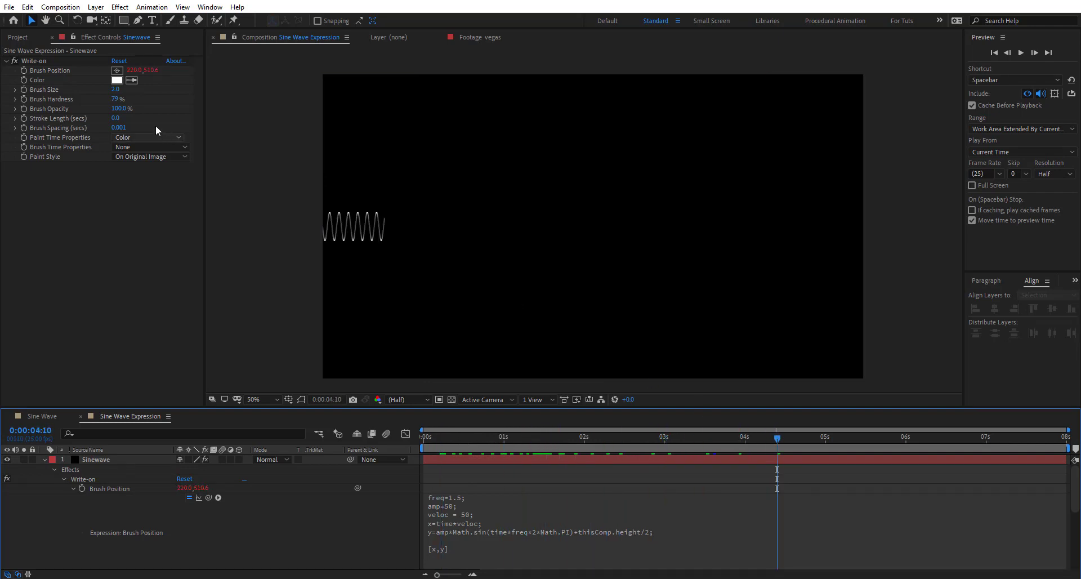
# Step: Set the Write-on Brush Hardness to 100% and the Brush Size to 3.5, and scrub through the thicker wave
pyautogui.moveTo(116, 100); pyautogui.dragTo(22, 101)
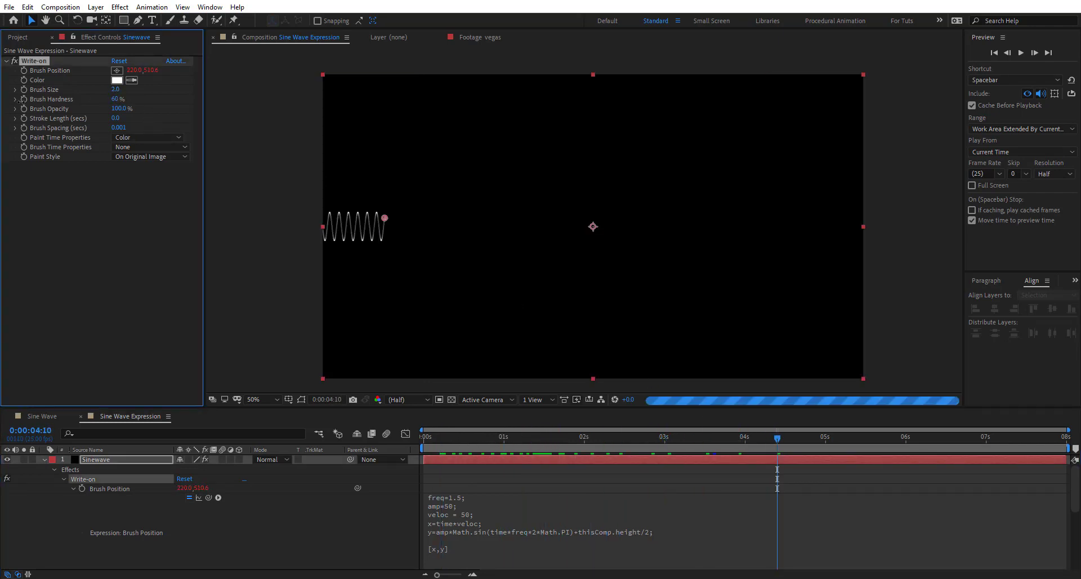
pyautogui.click(120, 99)
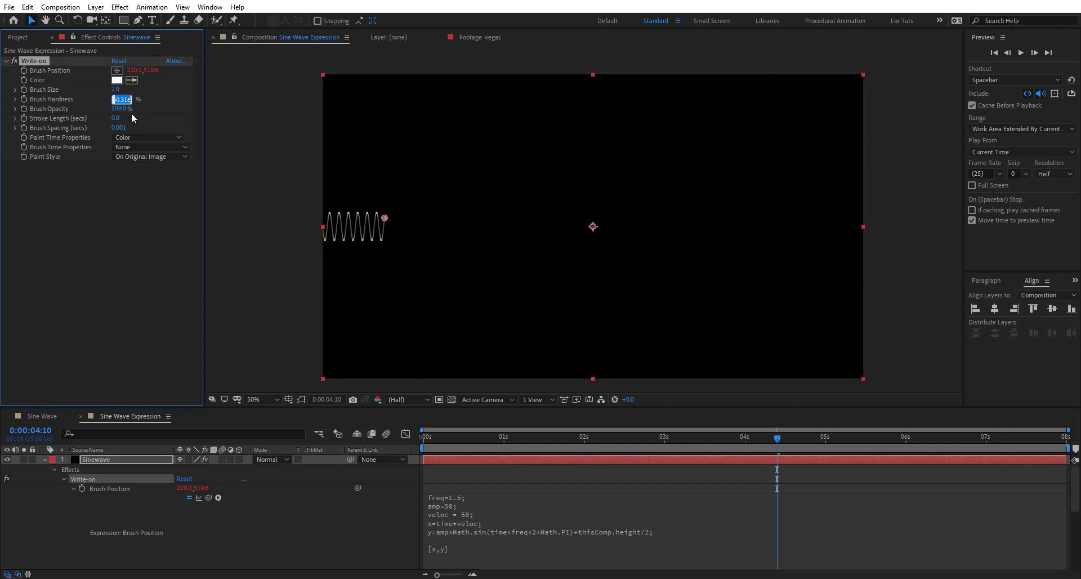
pyautogui.write('100')
pyautogui.press('Return')
pyautogui.moveTo(118, 93); pyautogui.dragTo(129, 91)
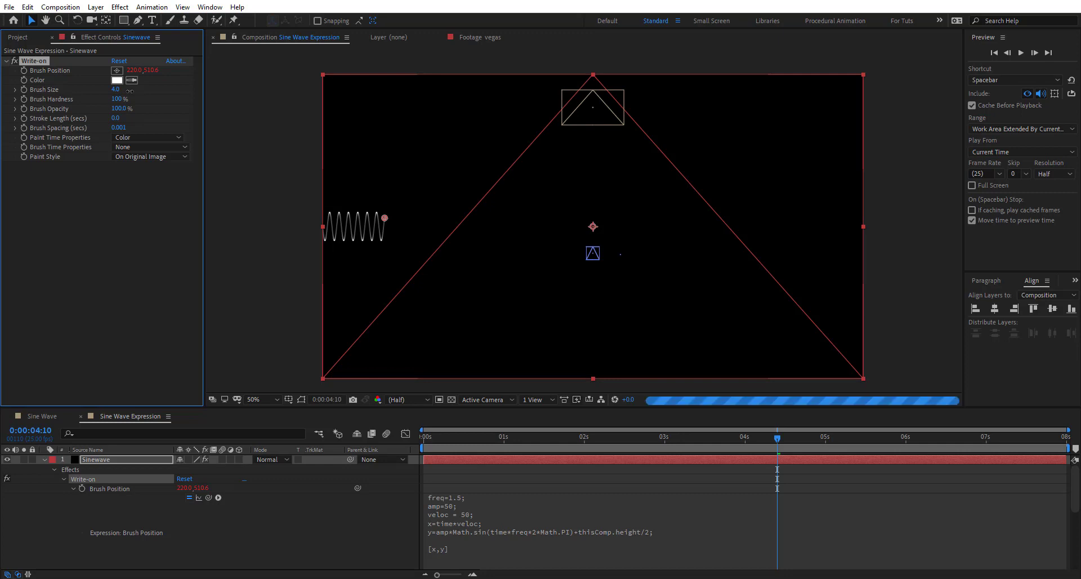
pyautogui.moveTo(129, 91); pyautogui.dragTo(124, 91)
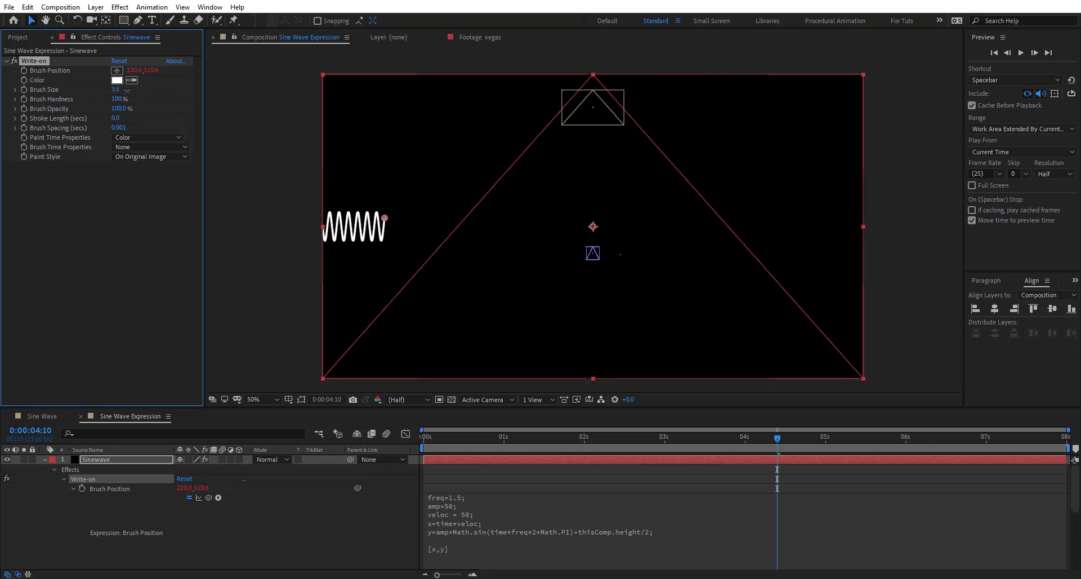
pyautogui.moveTo(427, 437); pyautogui.dragTo(964, 458)
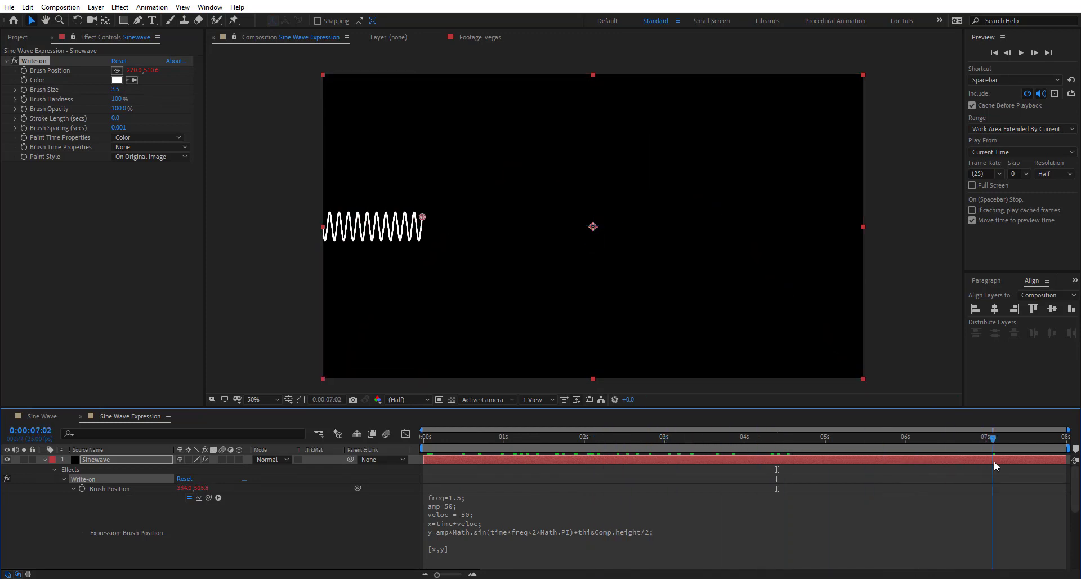
pyautogui.moveTo(995, 460); pyautogui.dragTo(1042, 458)
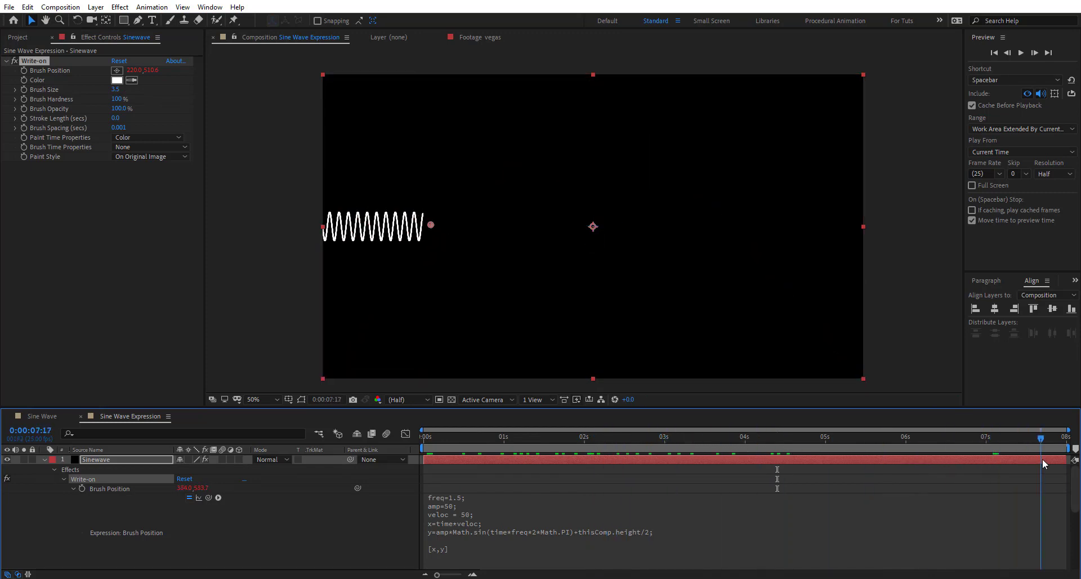
# Step: Set veloc to 150 in the Brush Position expression and apply it
pyautogui.click(468, 514)
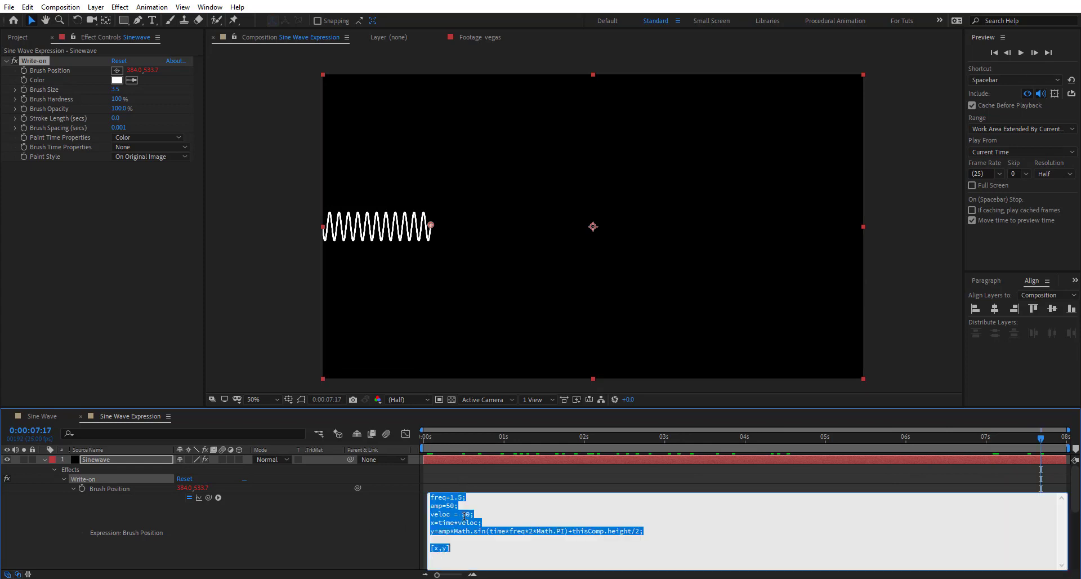
pyautogui.click(465, 514)
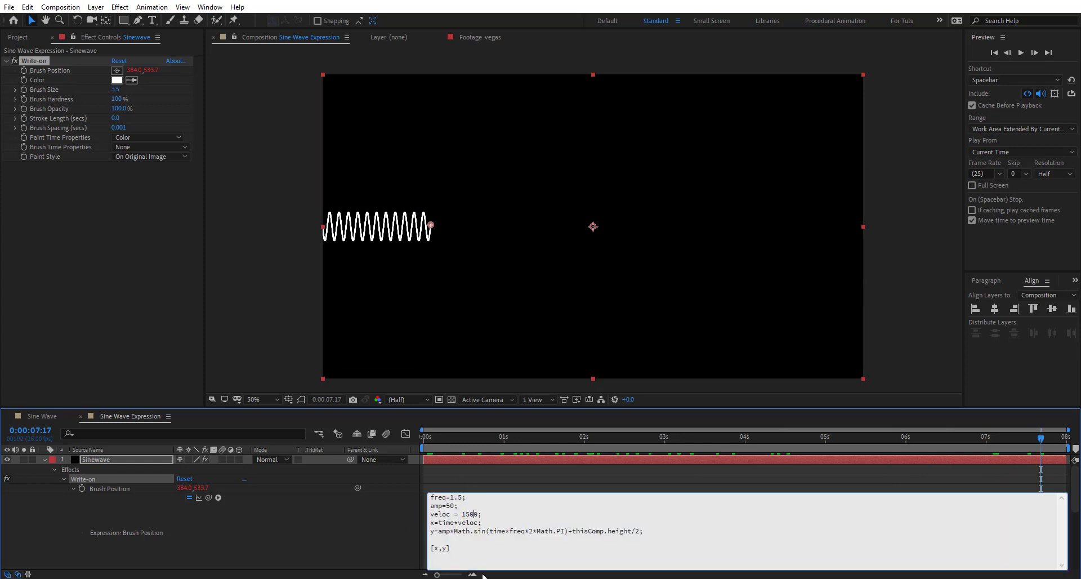
pyautogui.press('BackSpace')
pyautogui.click(334, 528)
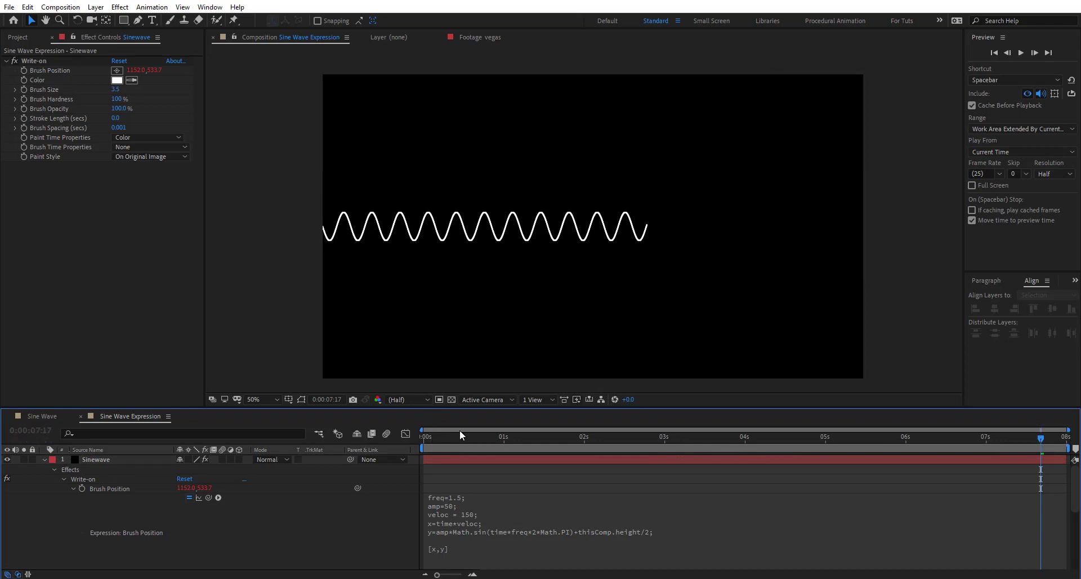
# Step: Preview the faster wave by scrubbing the timeline and playing the composition from the start
pyautogui.press('space')
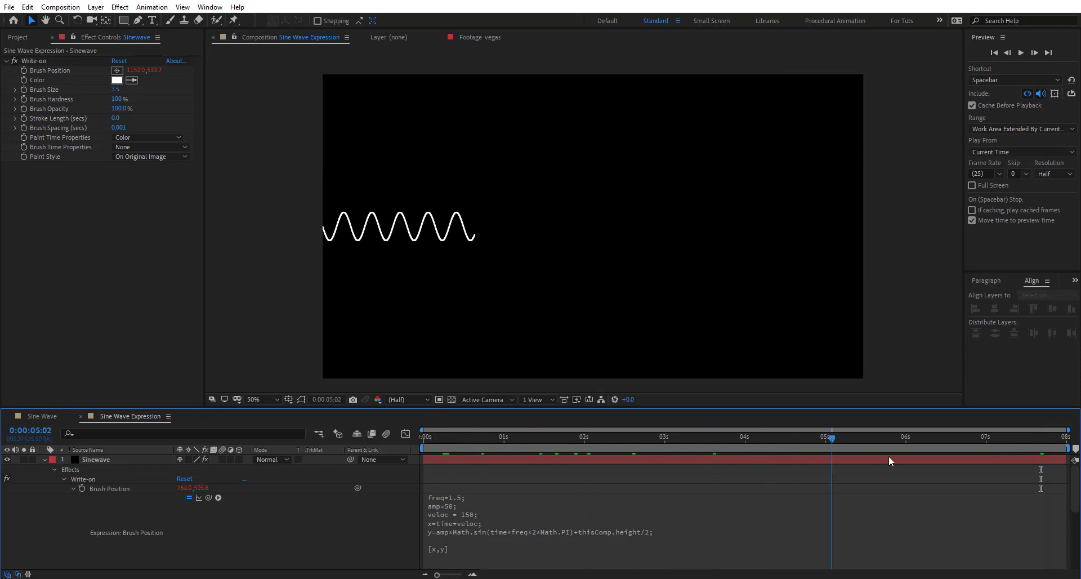
pyautogui.click(527, 443)
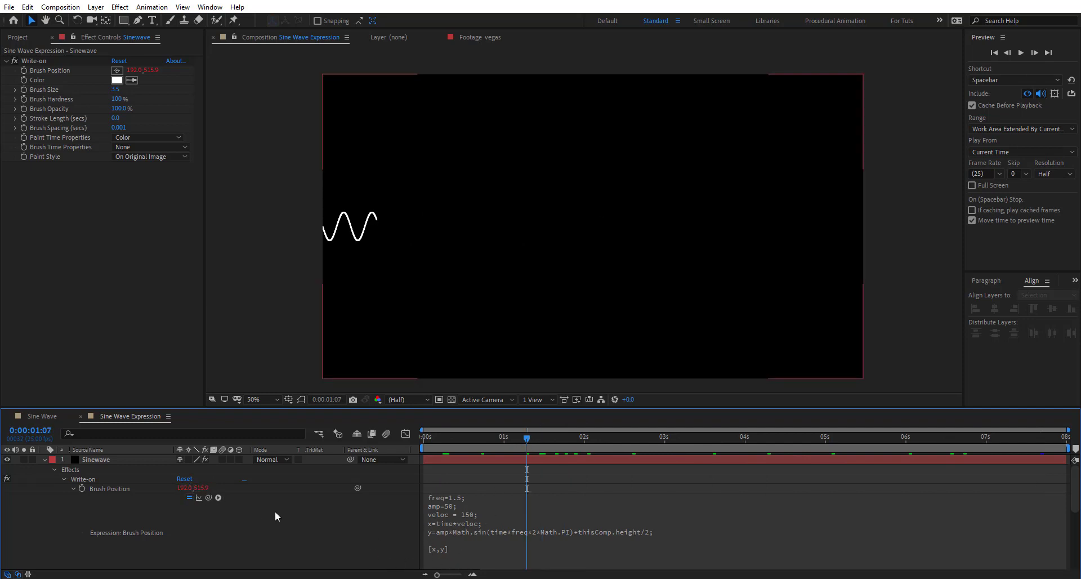
pyautogui.press('space')
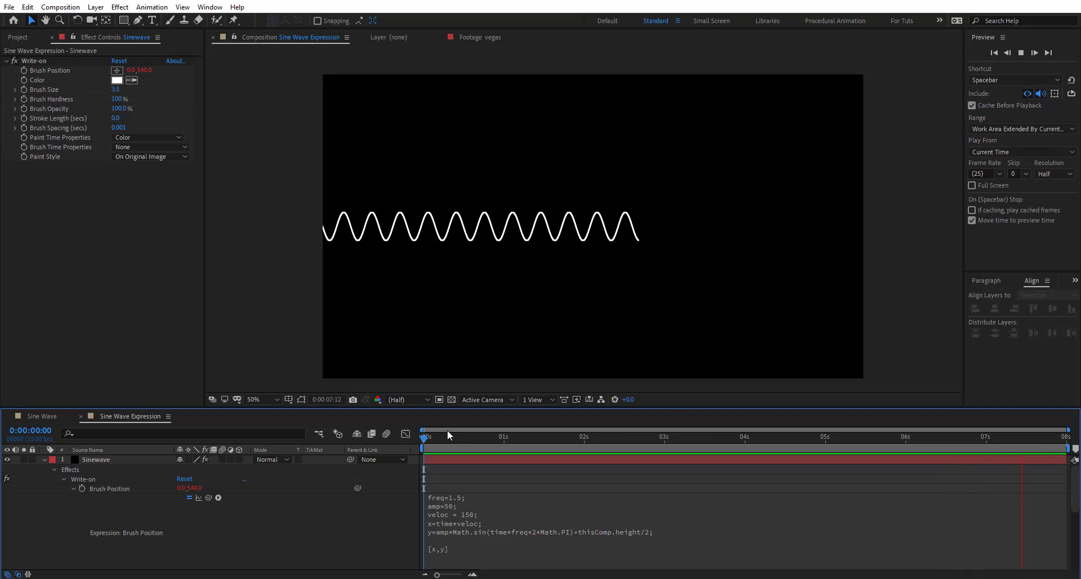
pyautogui.press('space')
# Step: Set the Write-on Paint Style to On Transparent and scrub the wave together with the circle and dashed line
pyautogui.moveTo(586, 447); pyautogui.dragTo(607, 442)
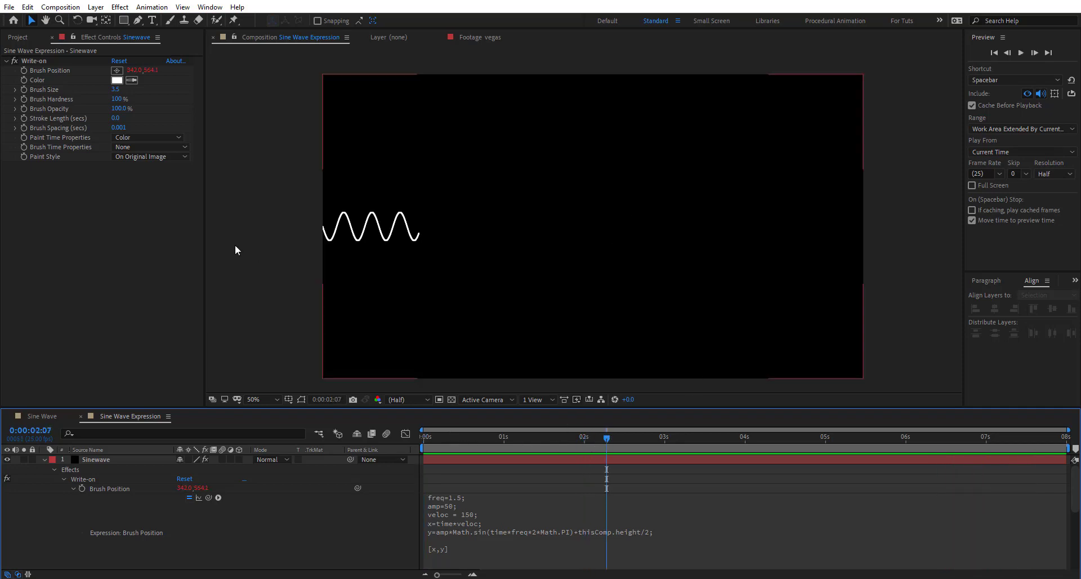
pyautogui.click(156, 157)
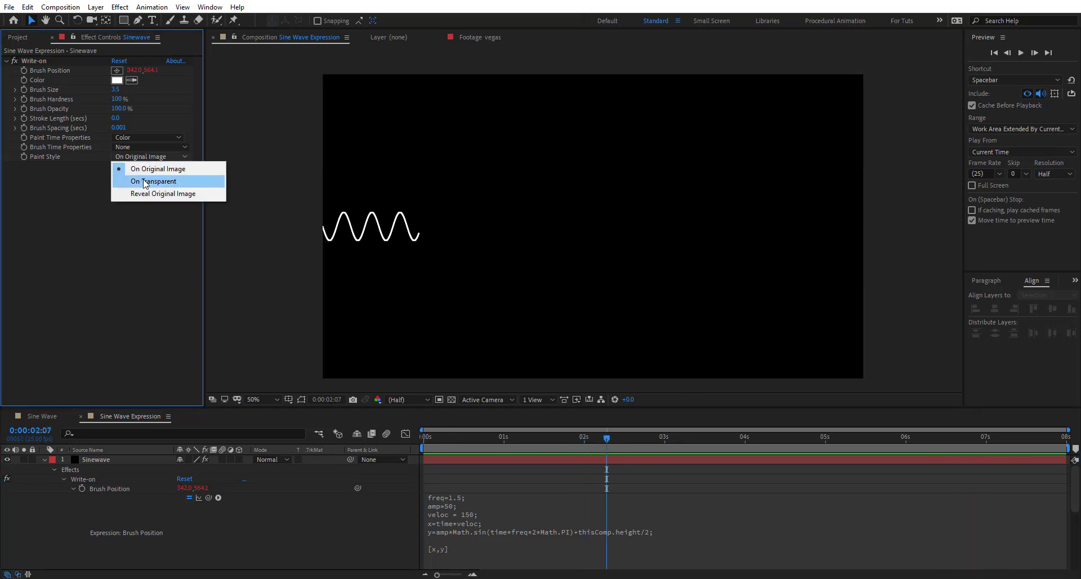
pyautogui.click(175, 182)
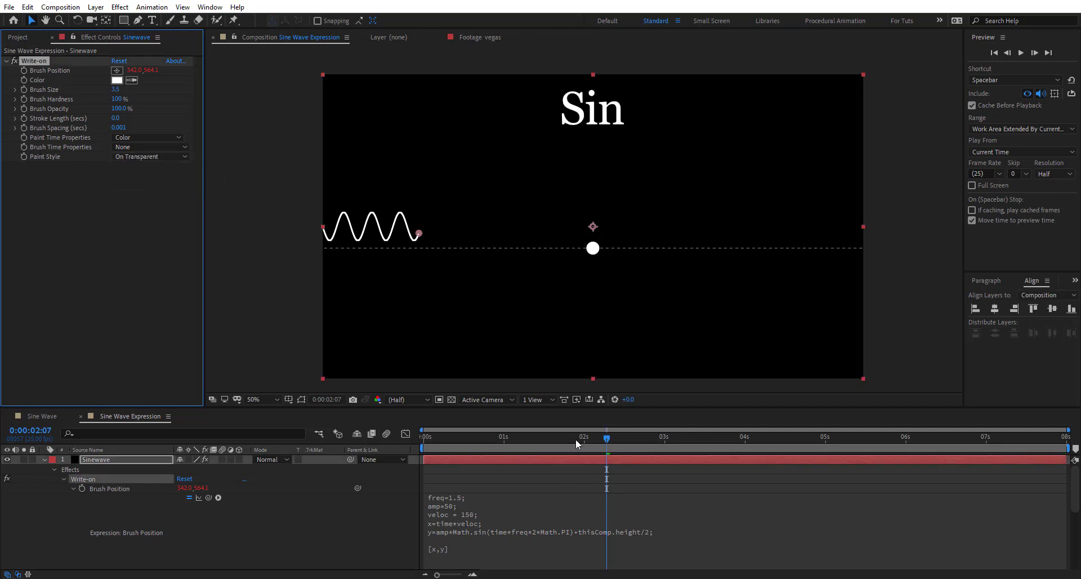
pyautogui.moveTo(577, 444); pyautogui.dragTo(510, 437)
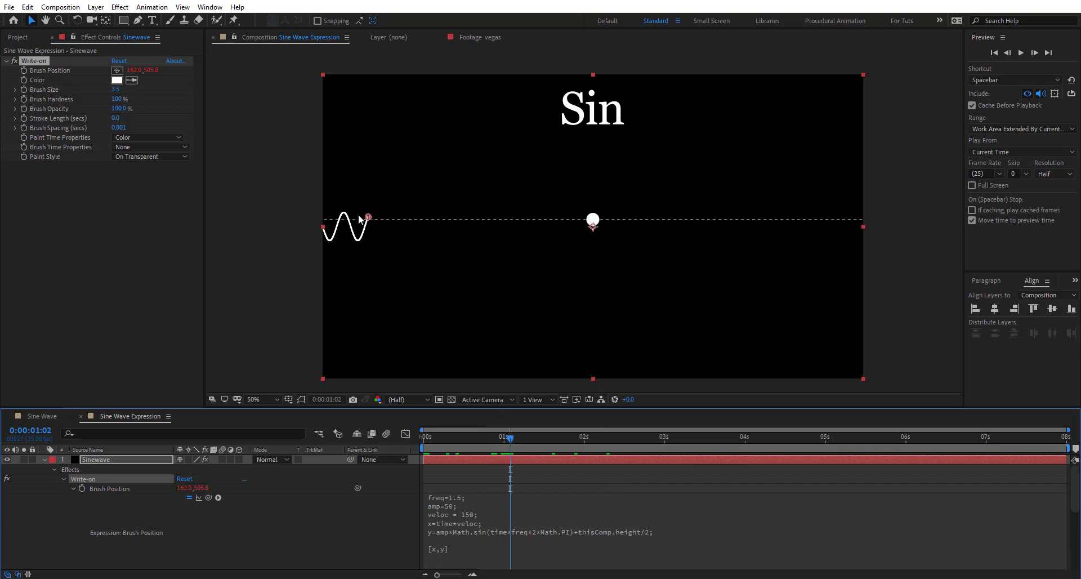
# Step: Examine the tip of the wave against the dashed line and circle up close while scrubbing the timeline
pyautogui.click(336, 550)
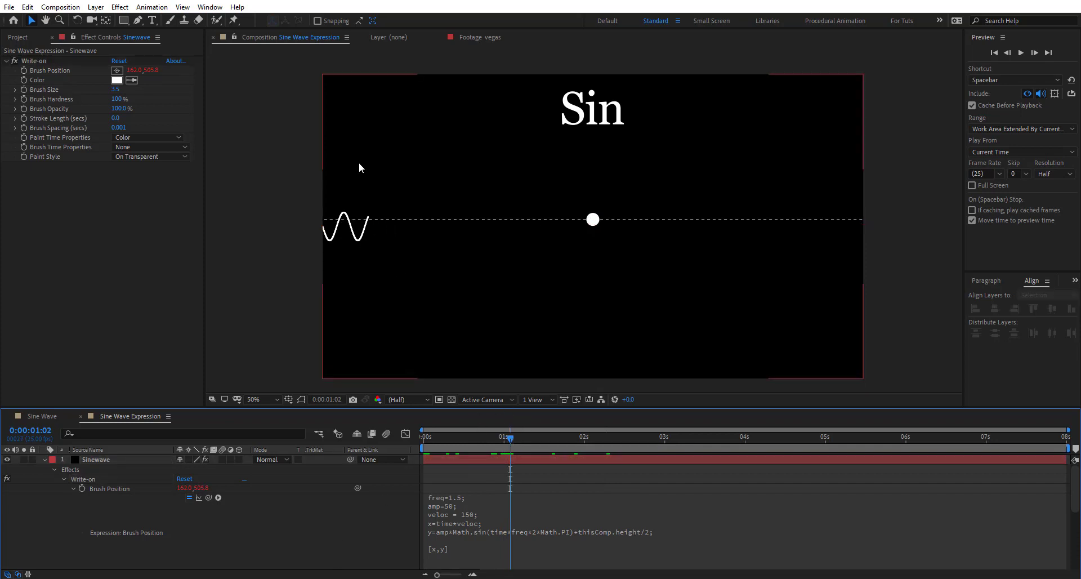
pyautogui.press('/')
pyautogui.moveTo(306, 238); pyautogui.dragTo(597, 305)
pyautogui.scroll(1, 459, 292)
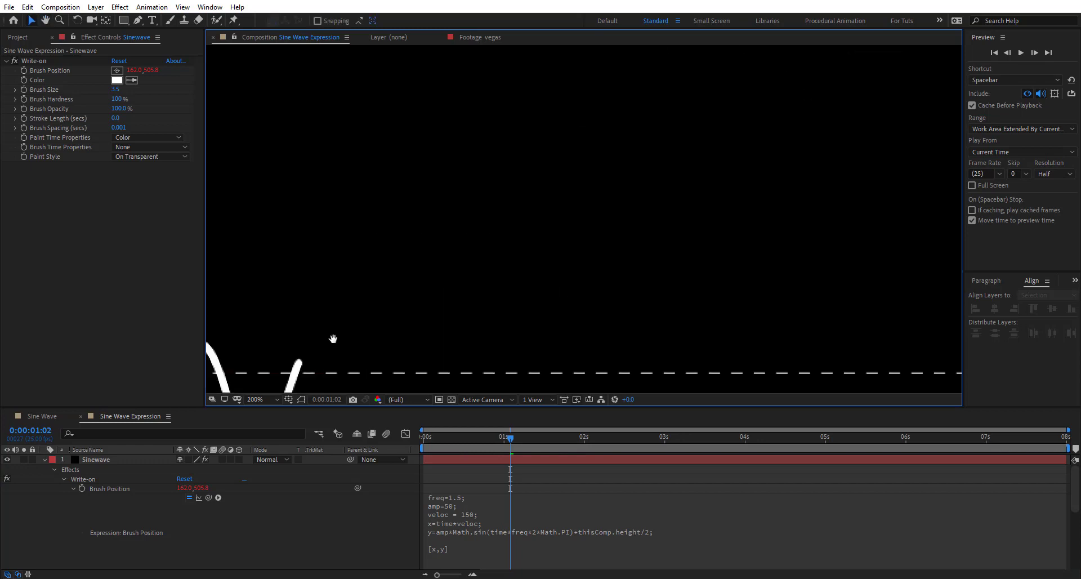
pyautogui.moveTo(332, 339); pyautogui.dragTo(481, 236)
pyautogui.scroll(-1, 560, 286)
pyautogui.moveTo(676, 247); pyautogui.dragTo(434, 282)
pyautogui.moveTo(509, 437); pyautogui.dragTo(839, 454)
pyautogui.click(849, 456)
pyautogui.moveTo(506, 467); pyautogui.dragTo(759, 485)
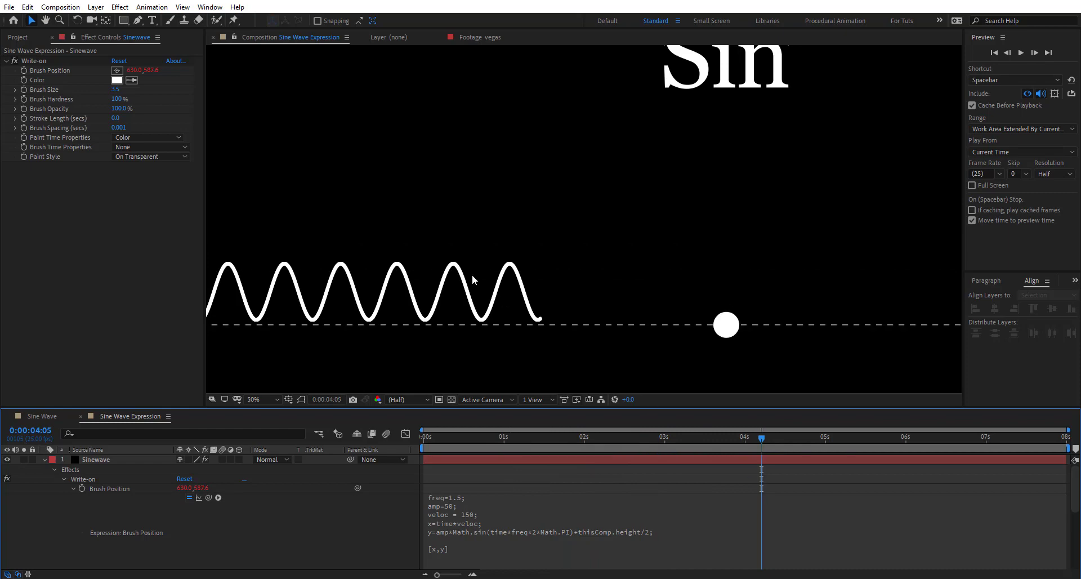
pyautogui.scroll(-2, 472, 275)
# Step: Inspect the post-expression graph of Brush Position in the graph editor, and return to the layer view
pyautogui.click(106, 482)
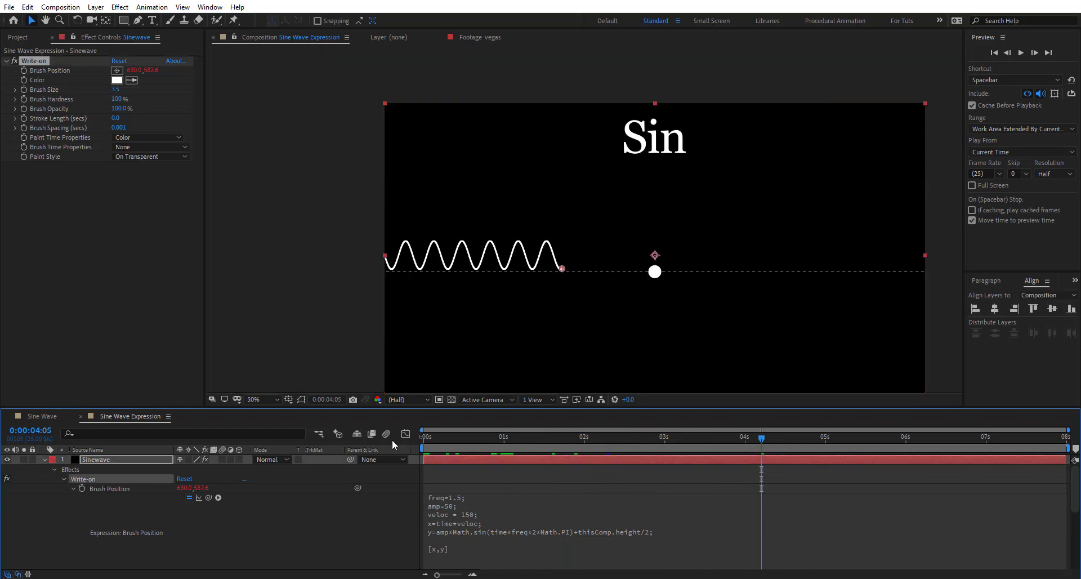
pyautogui.click(425, 488)
pyautogui.click(200, 497)
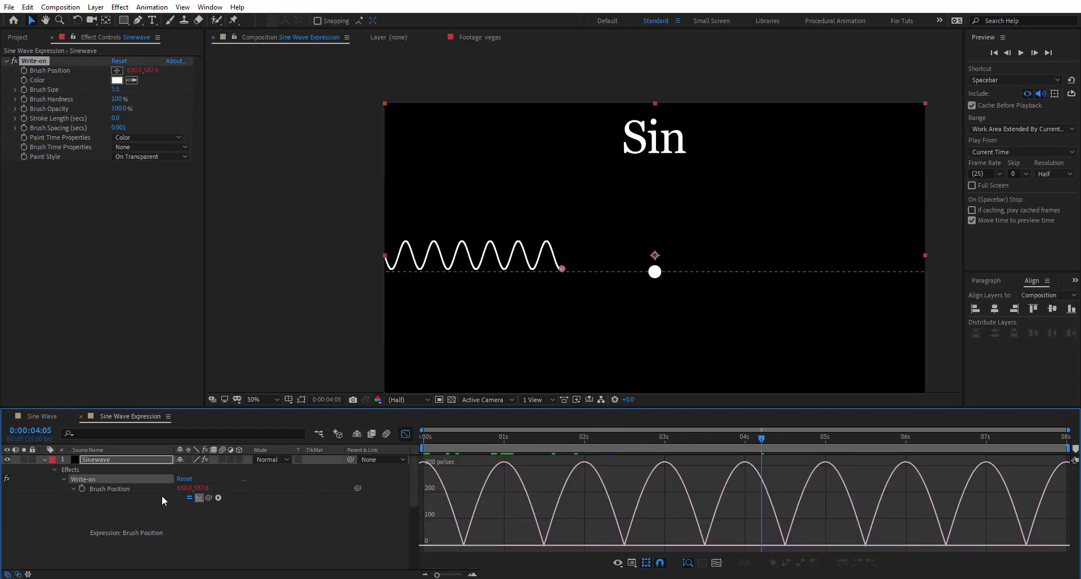
pyautogui.click(110, 491)
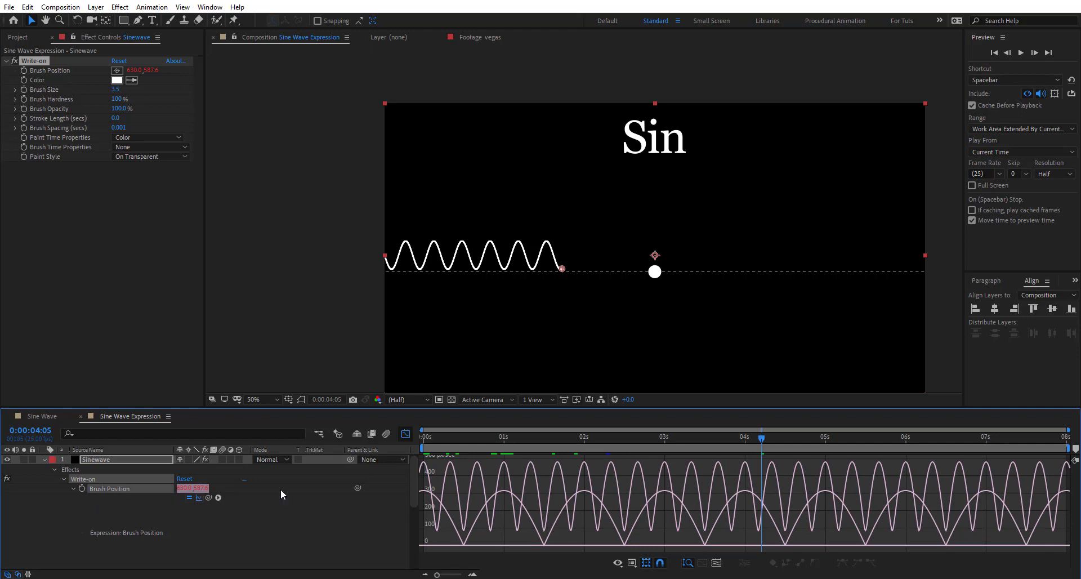
pyautogui.click(405, 434)
pyautogui.click(289, 326)
# Step: Scrub through the drawn wave and review the y line of the Brush Position expression
pyautogui.moveTo(477, 441)
pyautogui.mouseDown()
pyautogui.moveTo(425, 439)
pyautogui.moveTo(649, 451)
pyautogui.mouseUp()
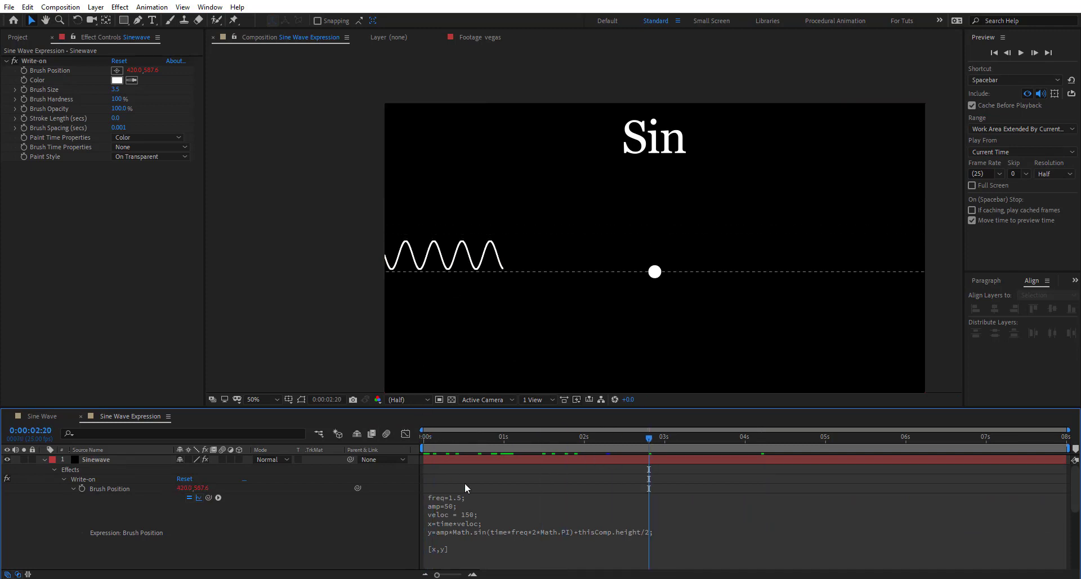
pyautogui.click(478, 438)
pyautogui.moveTo(478, 437); pyautogui.dragTo(623, 448)
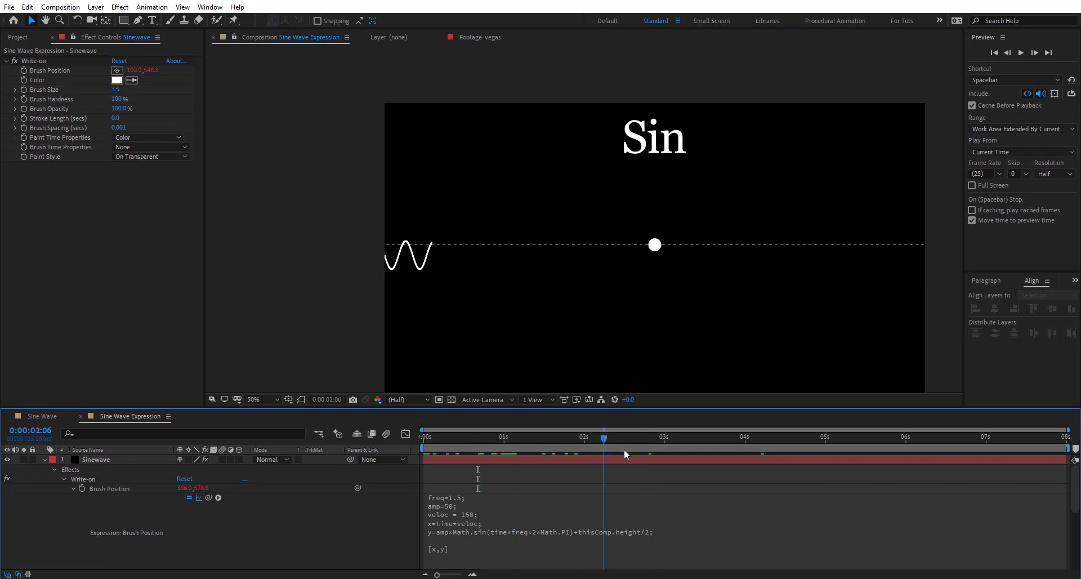
pyautogui.click(453, 537)
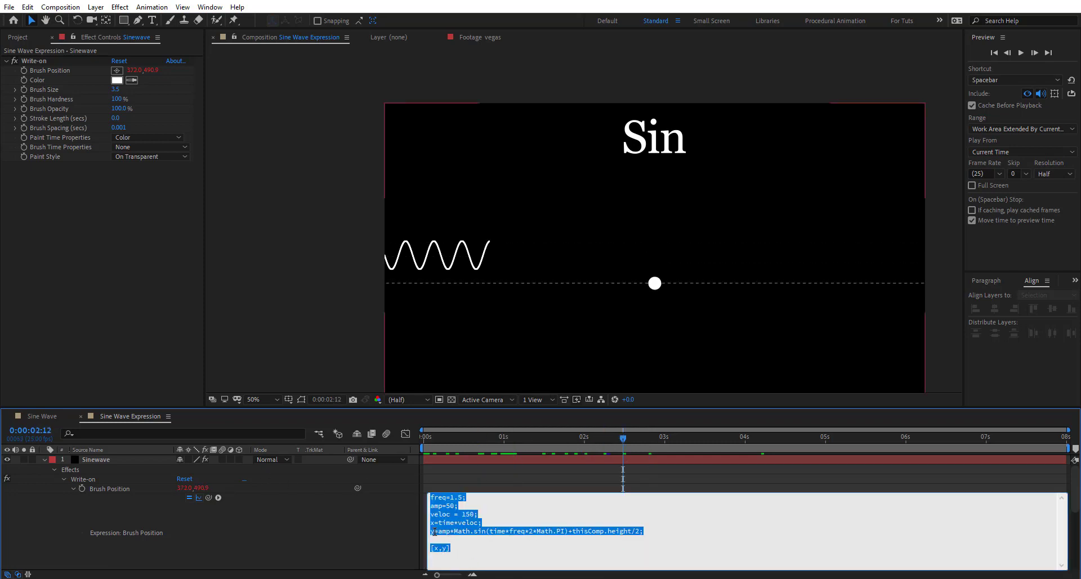
pyautogui.click(433, 532)
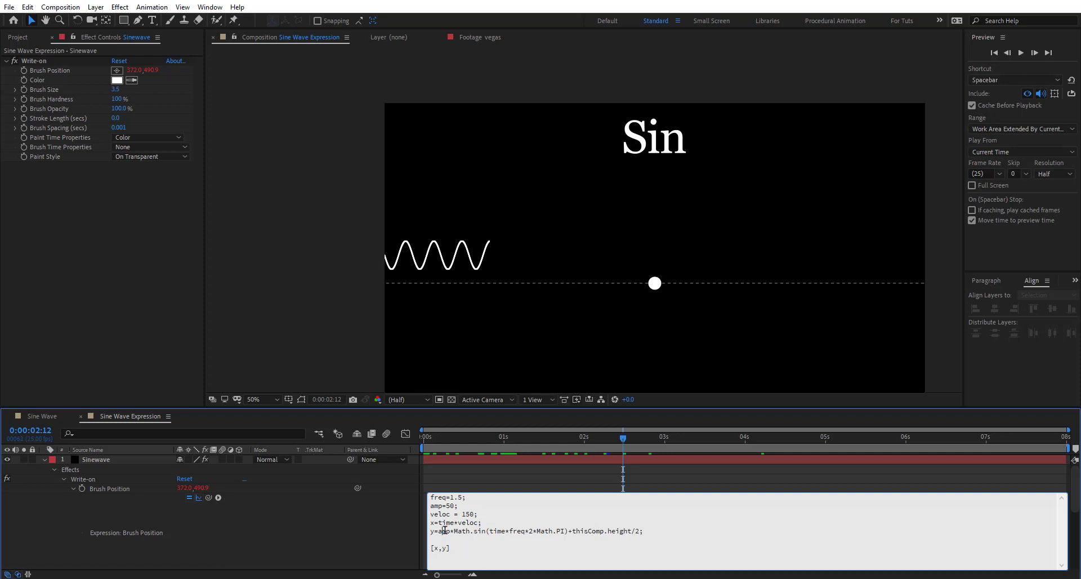
pyautogui.click(388, 527)
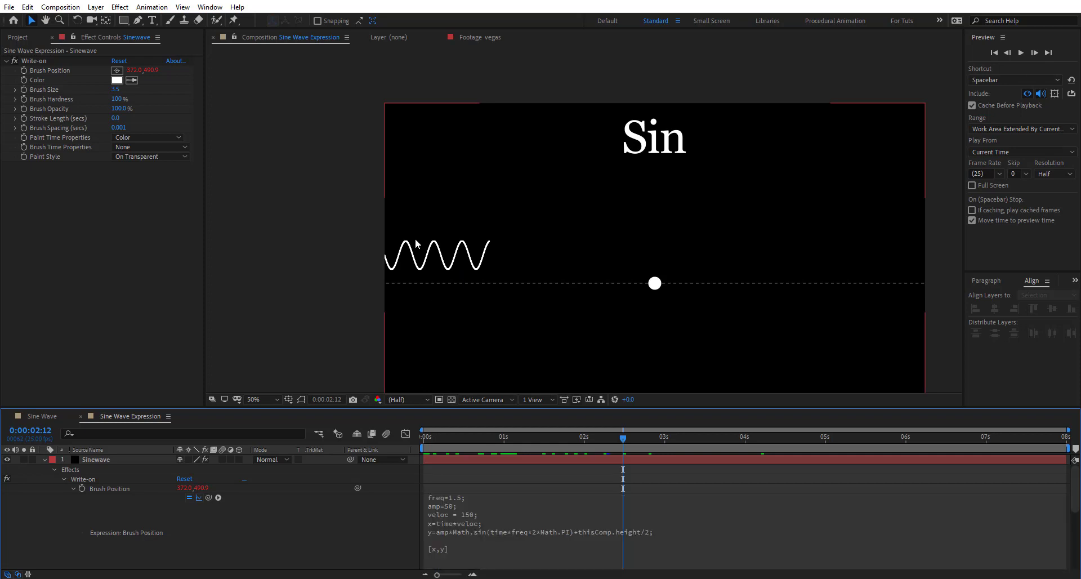
pyautogui.moveTo(647, 437); pyautogui.dragTo(796, 440)
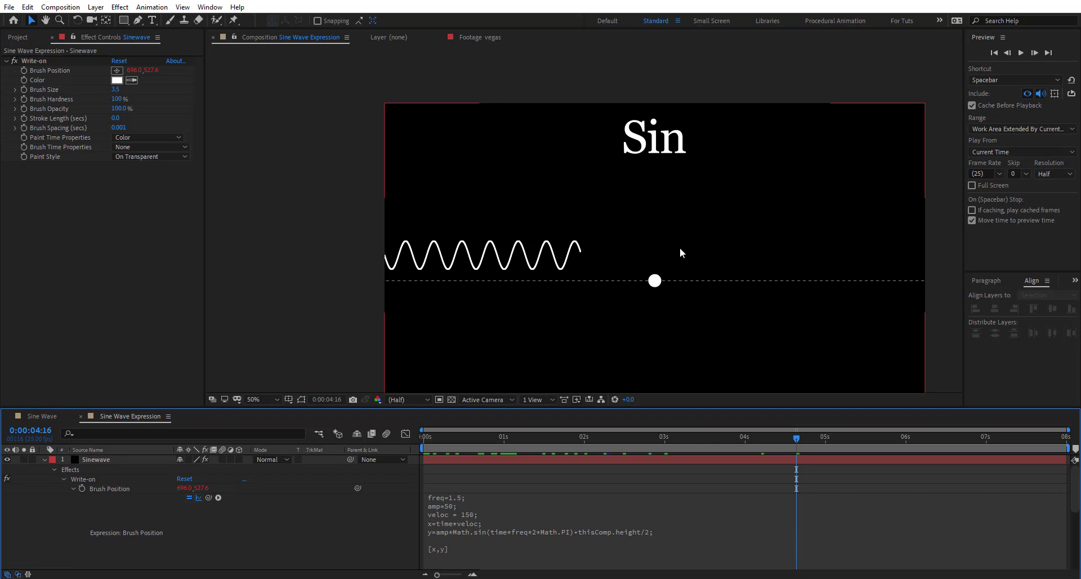
# Step: Multiply by time after freq inside the sine of the Brush Position expression's y line, and preview the wave from the start
pyautogui.click(533, 530)
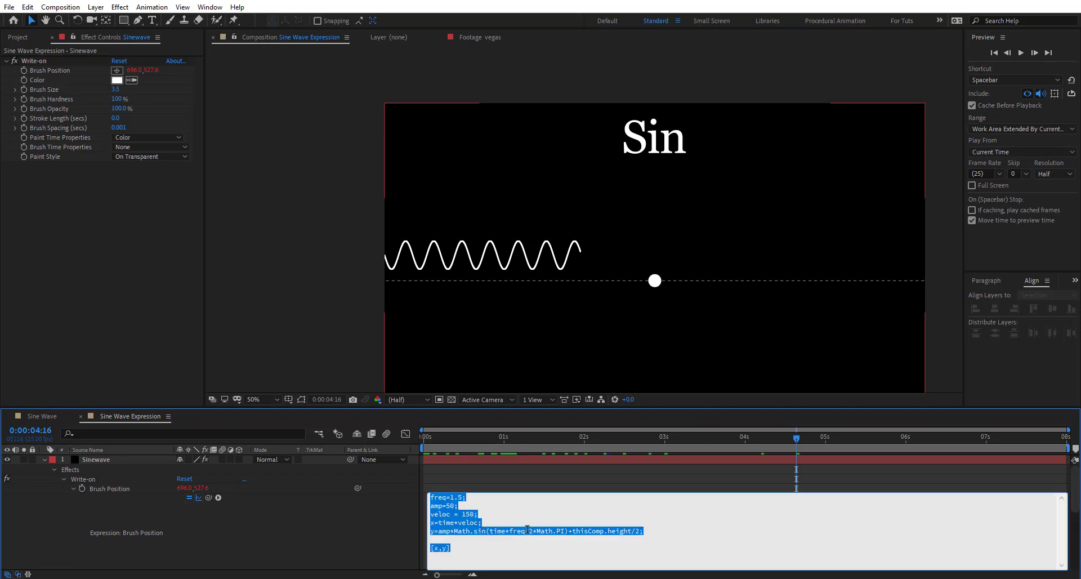
pyautogui.click(525, 531)
pyautogui.write('*')
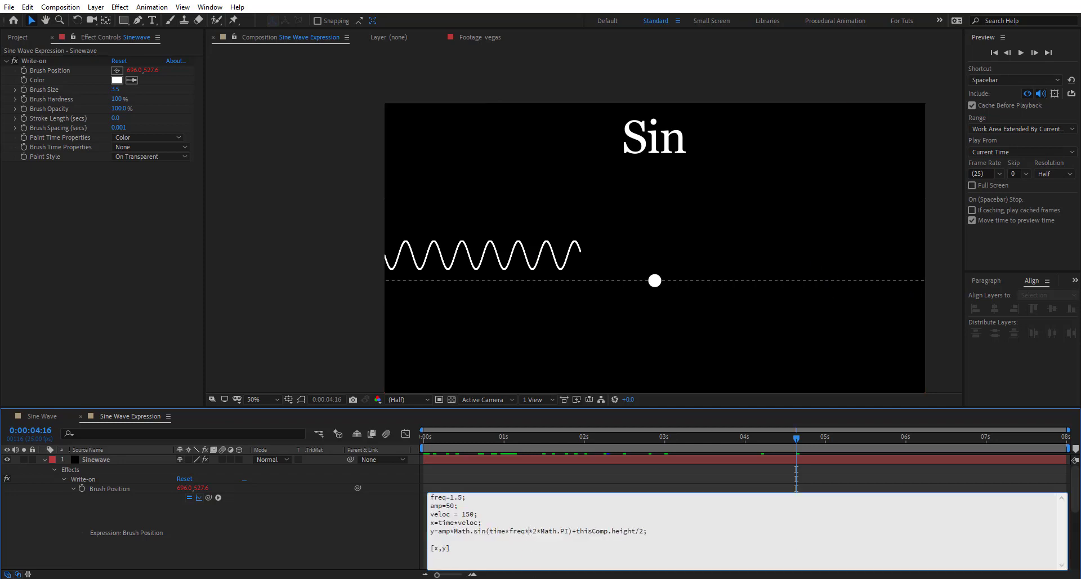
pyautogui.write('time')
pyautogui.click(464, 464)
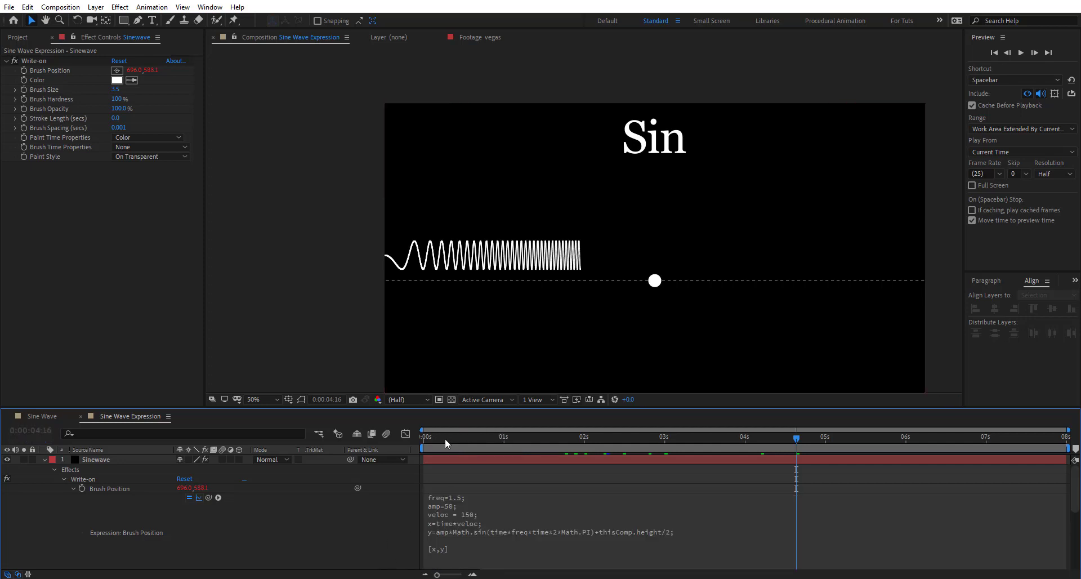
pyautogui.moveTo(444, 438); pyautogui.dragTo(419, 437)
pyautogui.press('space')
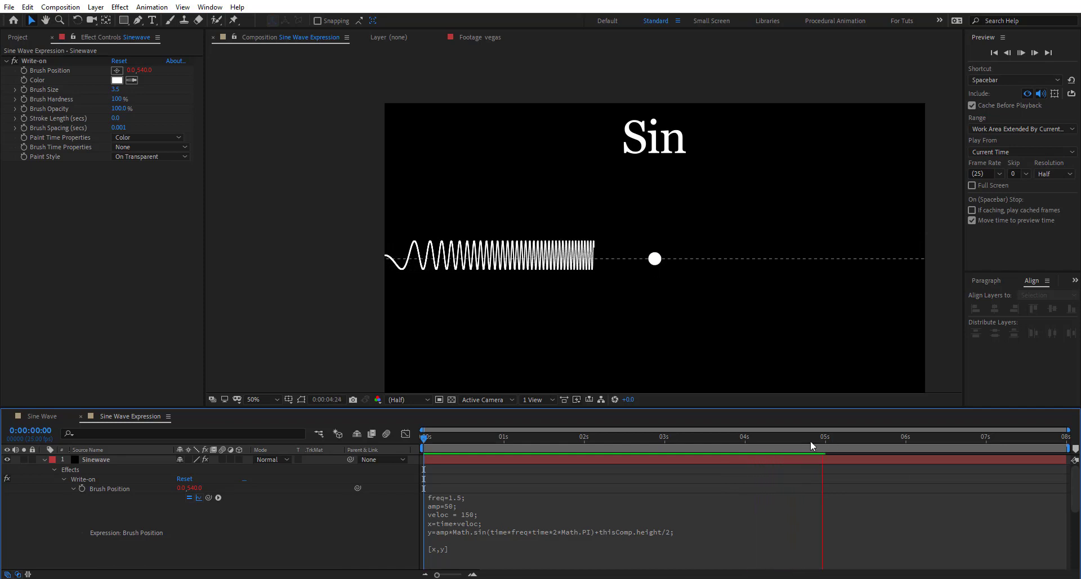
pyautogui.click(620, 437)
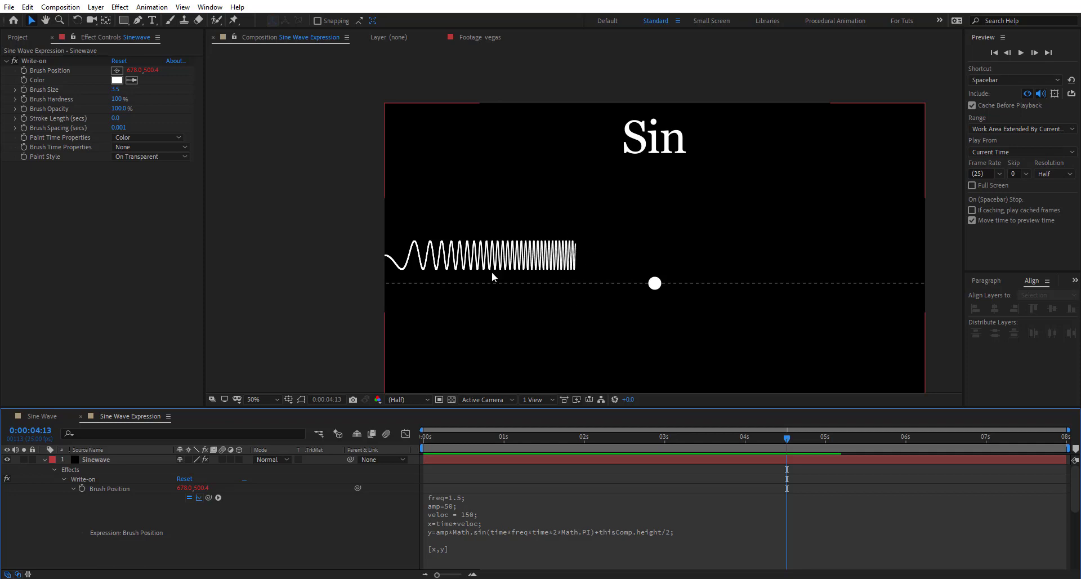
# Step: Divide amp by time in the y line of the Brush Position expression, and preview the wave from the start
pyautogui.click(452, 532)
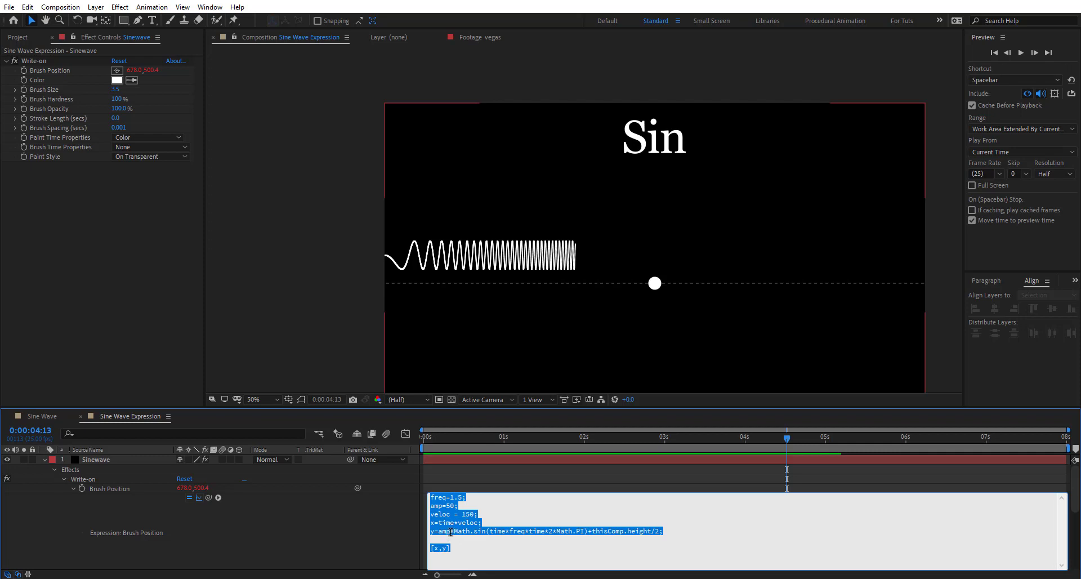
pyautogui.click(451, 531)
pyautogui.write('/')
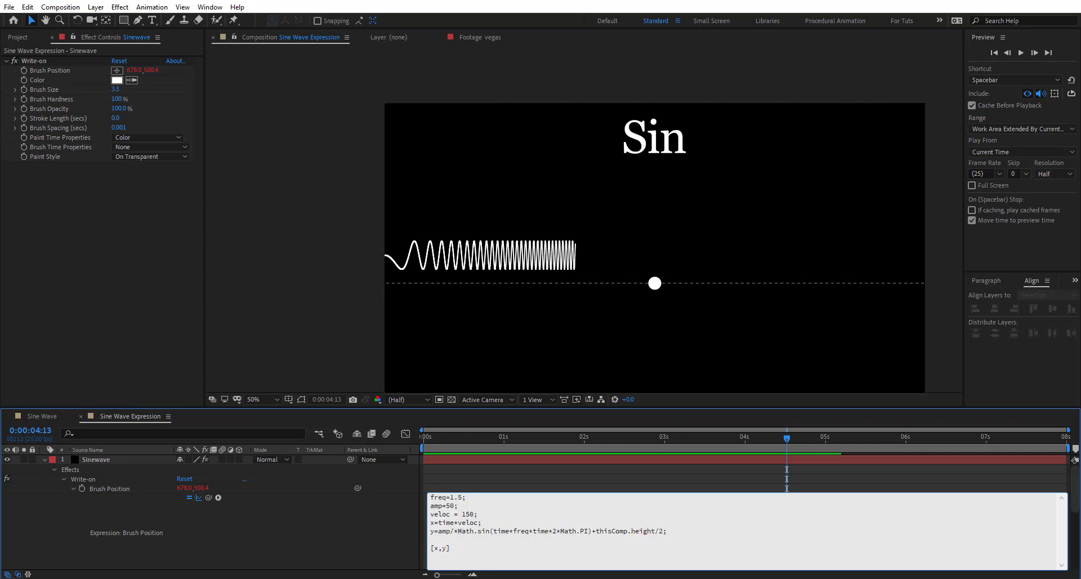
pyautogui.write('time')
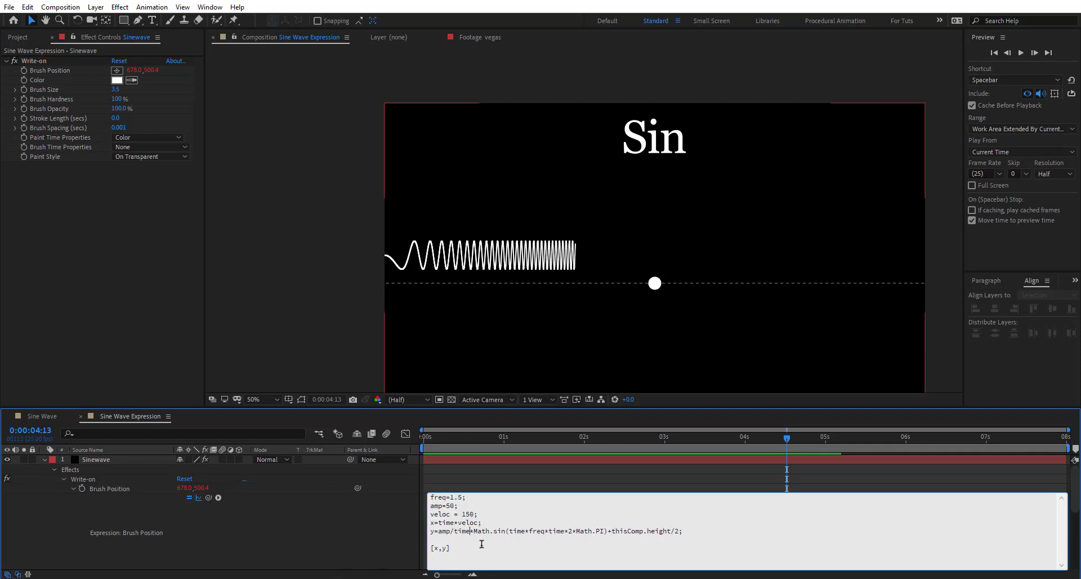
pyautogui.click(450, 459)
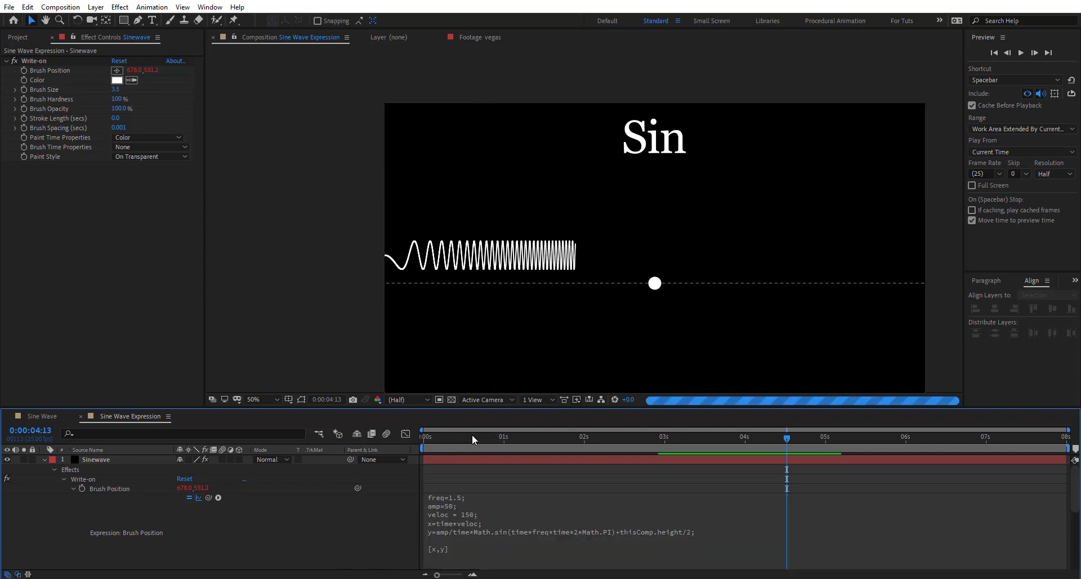
pyautogui.moveTo(471, 437); pyautogui.dragTo(415, 460)
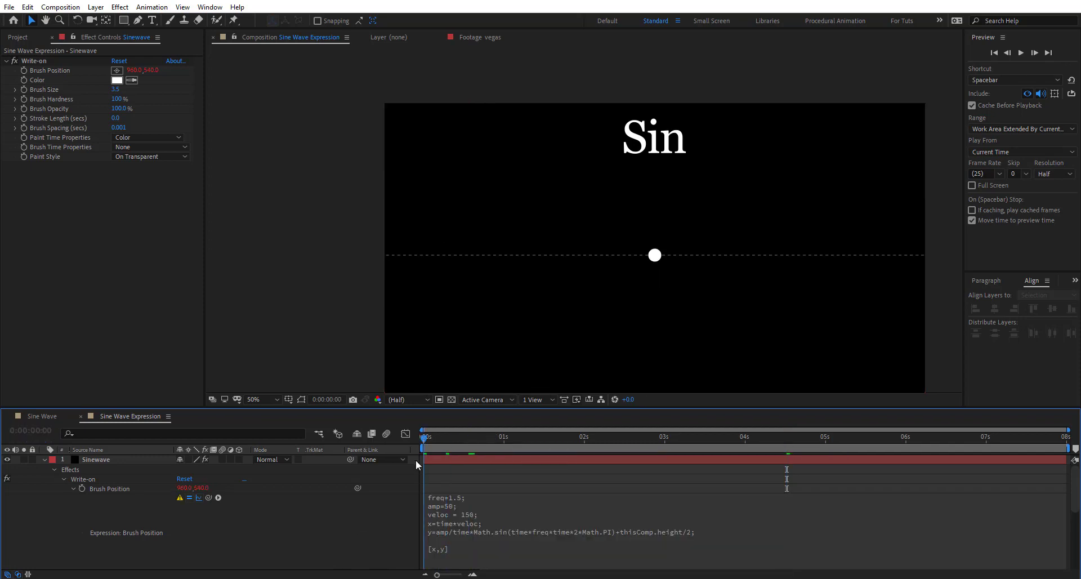
pyautogui.press('space')
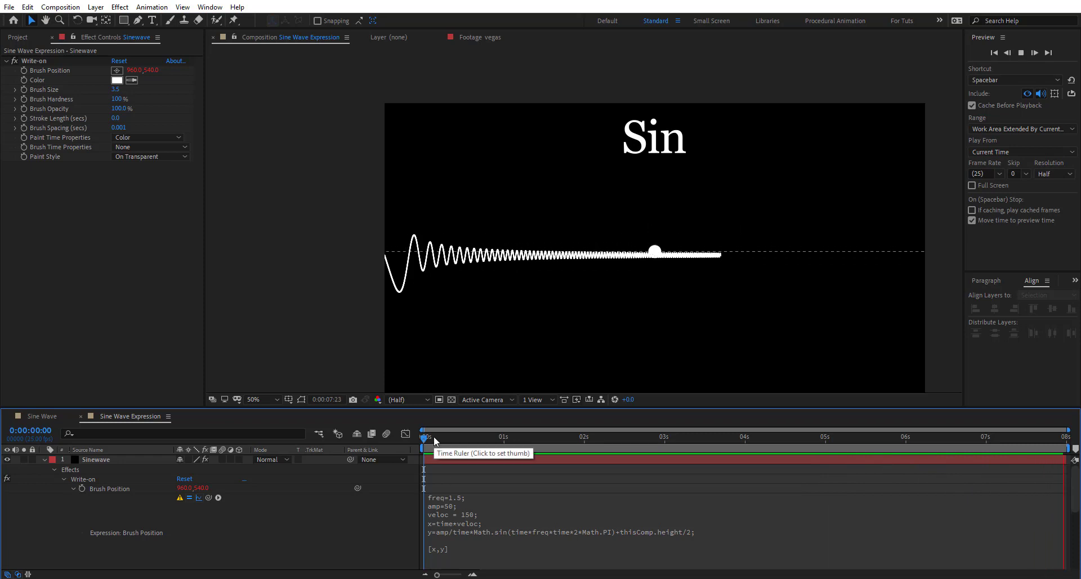
pyautogui.press('space')
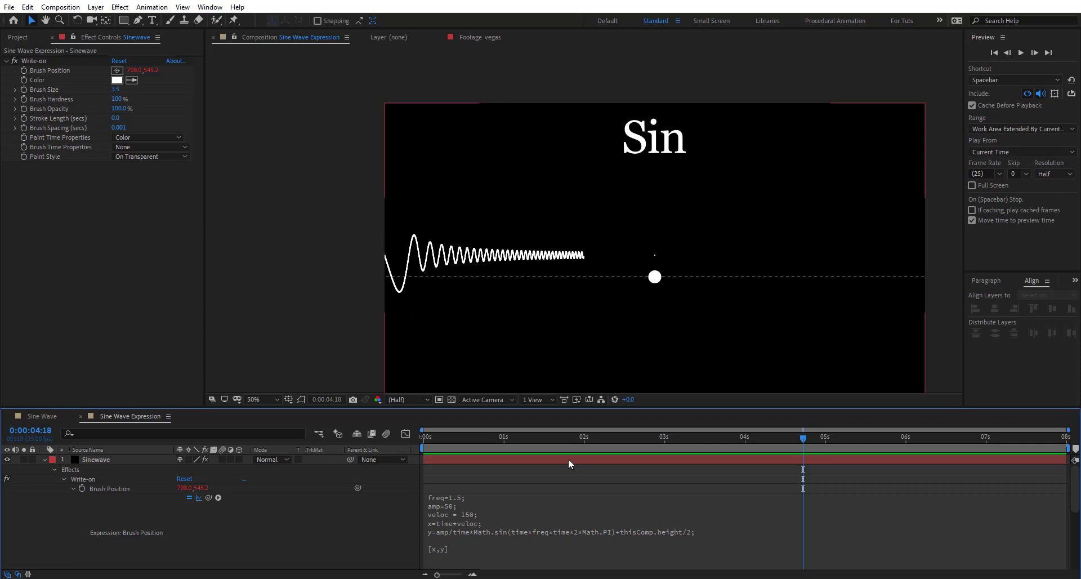
# Step: Remove the division by time after amp from the Brush Position expression's y line, and scrub through the first second
pyautogui.click(463, 534)
pyautogui.doubleClick(460, 533)
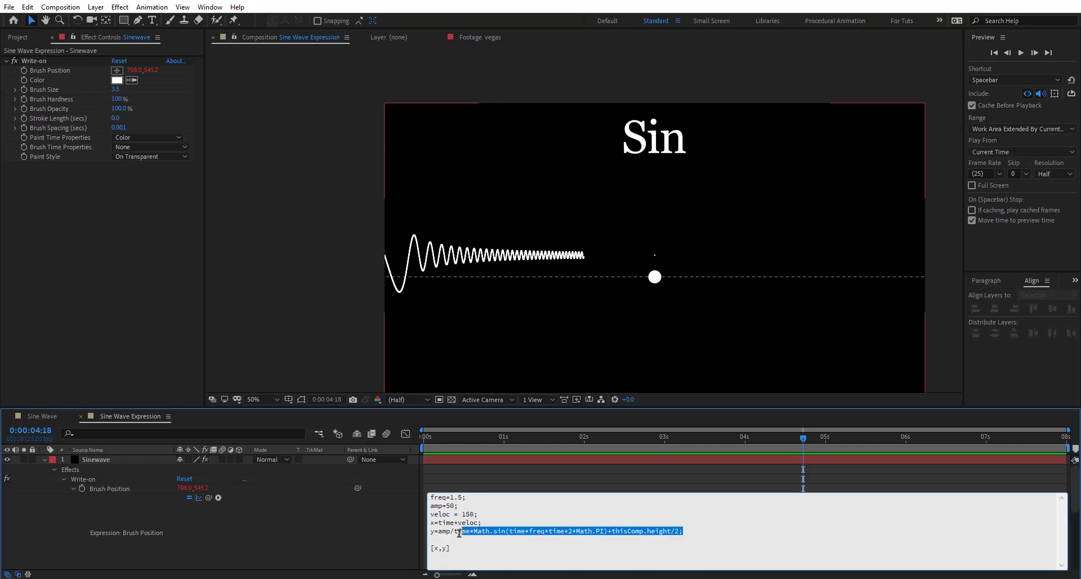
pyautogui.click(476, 531)
pyautogui.moveTo(470, 532); pyautogui.dragTo(449, 531)
pyautogui.press('BackSpace')
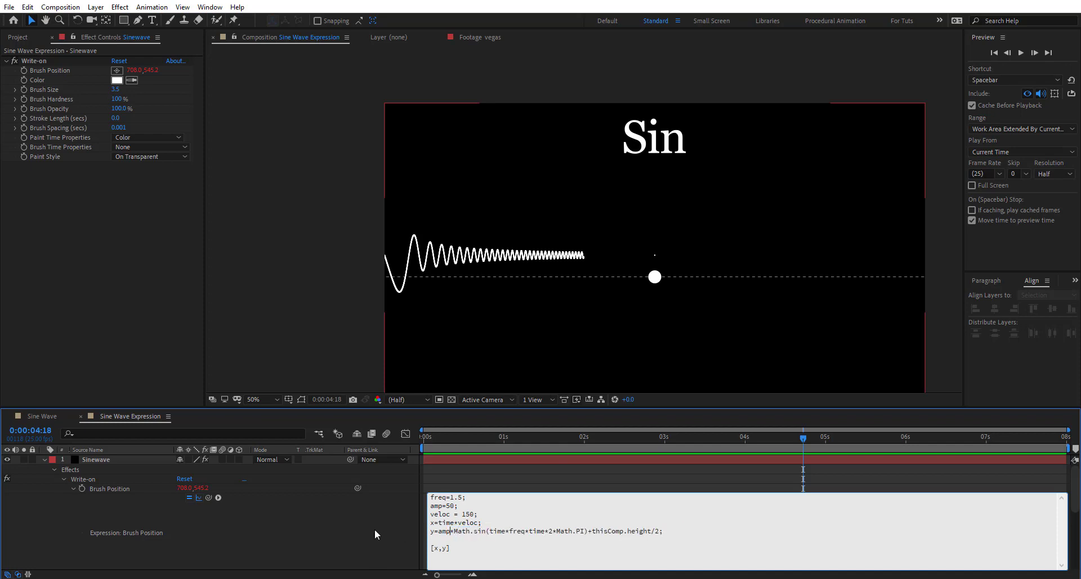
pyautogui.click(499, 472)
pyautogui.moveTo(441, 442)
pyautogui.mouseDown()
pyautogui.moveTo(560, 456)
pyautogui.moveTo(402, 475)
pyautogui.moveTo(476, 481)
pyautogui.mouseUp()
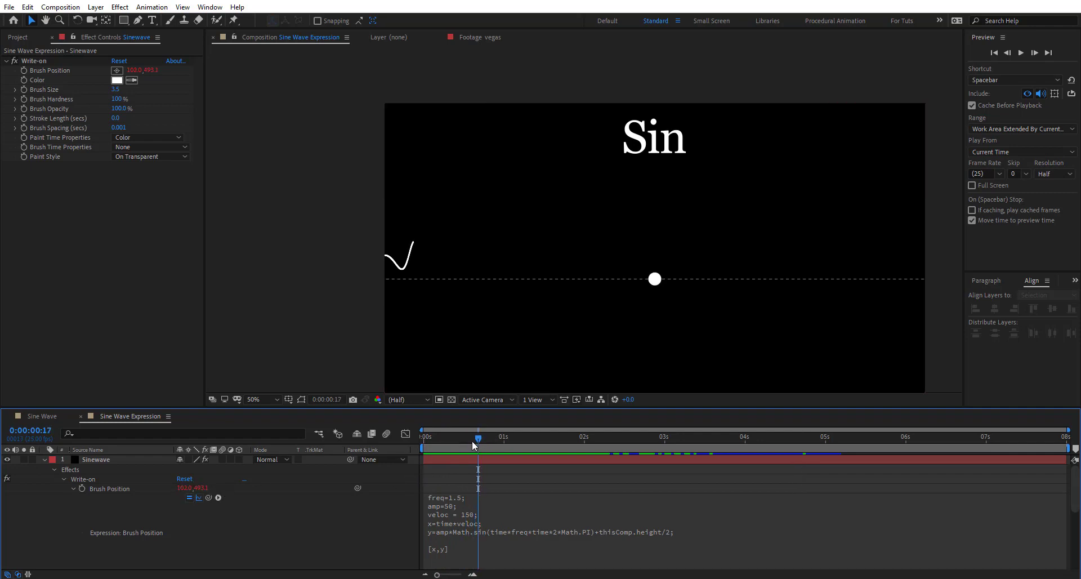
pyautogui.moveTo(478, 439)
pyautogui.mouseDown()
pyautogui.moveTo(532, 452)
pyautogui.moveTo(519, 450)
pyautogui.mouseUp()
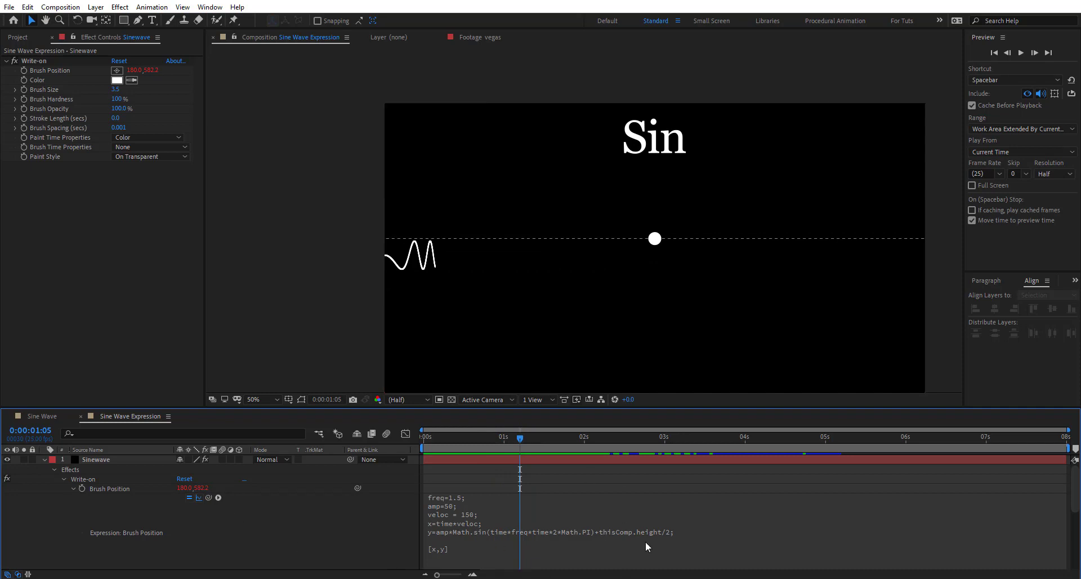
# Step: Add the line y=clamp(y,490,560); above [x,y] in the Brush Position expression, and scrub the wave to three seconds
pyautogui.click(443, 546)
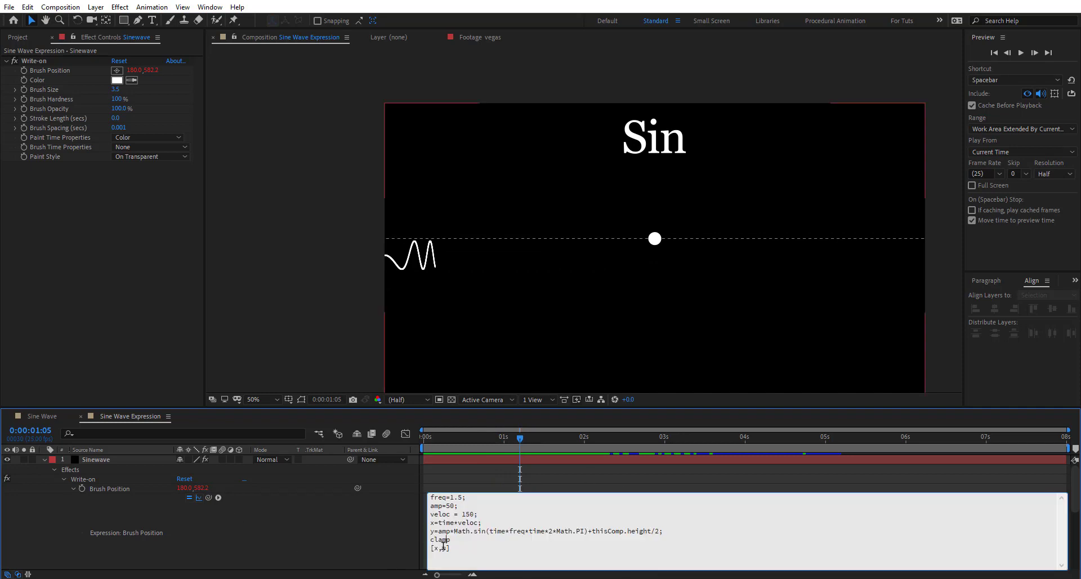
pyautogui.write('y=')
pyautogui.click(392, 542)
pyautogui.moveTo(422, 437); pyautogui.dragTo(665, 454)
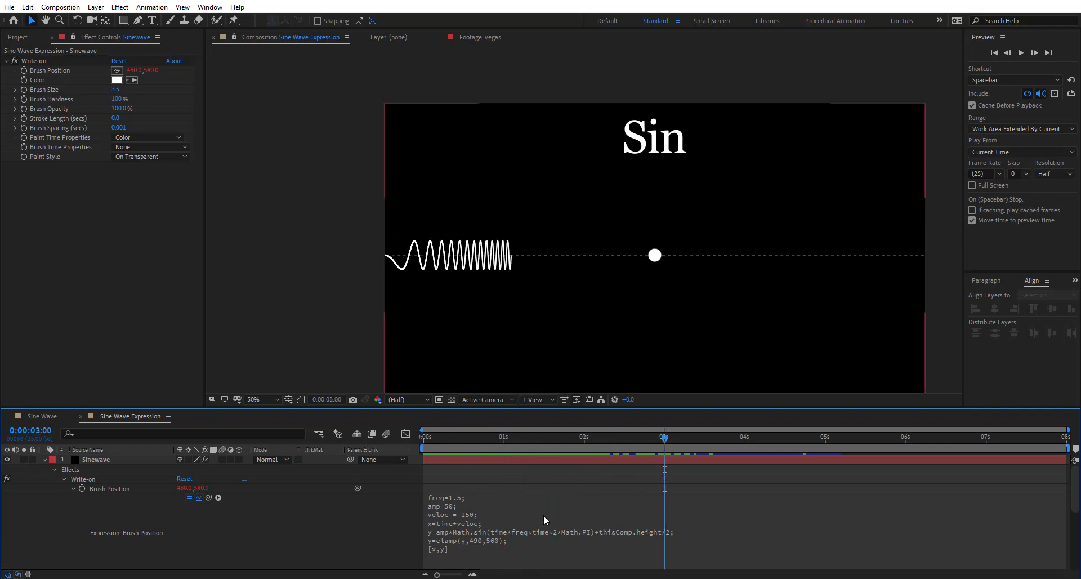
# Step: Set the clamp's lower limit to 500 in the Brush Position expression, and check the wave around one second
pyautogui.click(479, 541)
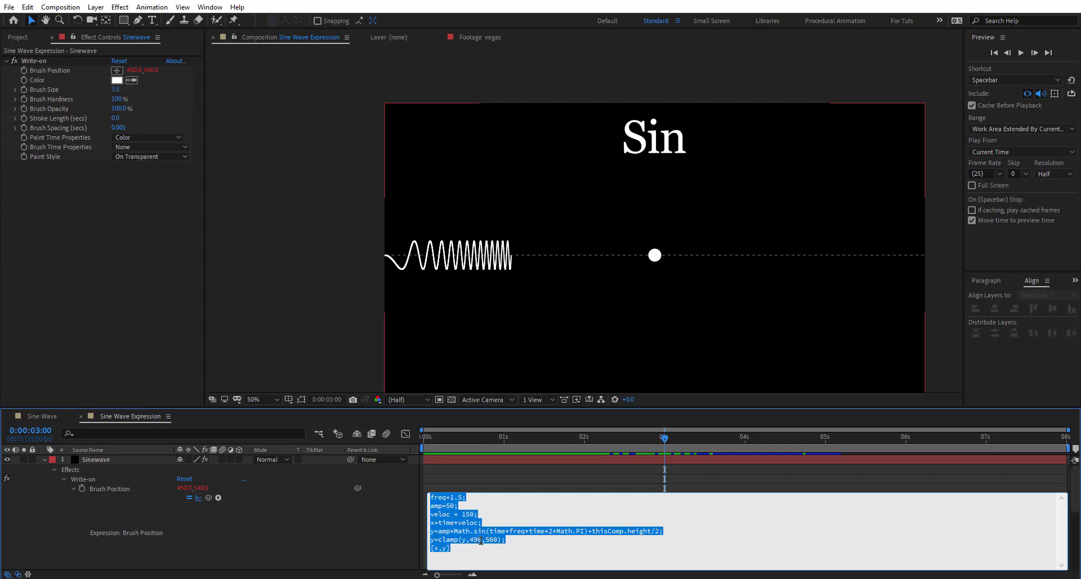
pyautogui.doubleClick(476, 539)
pyautogui.write('500')
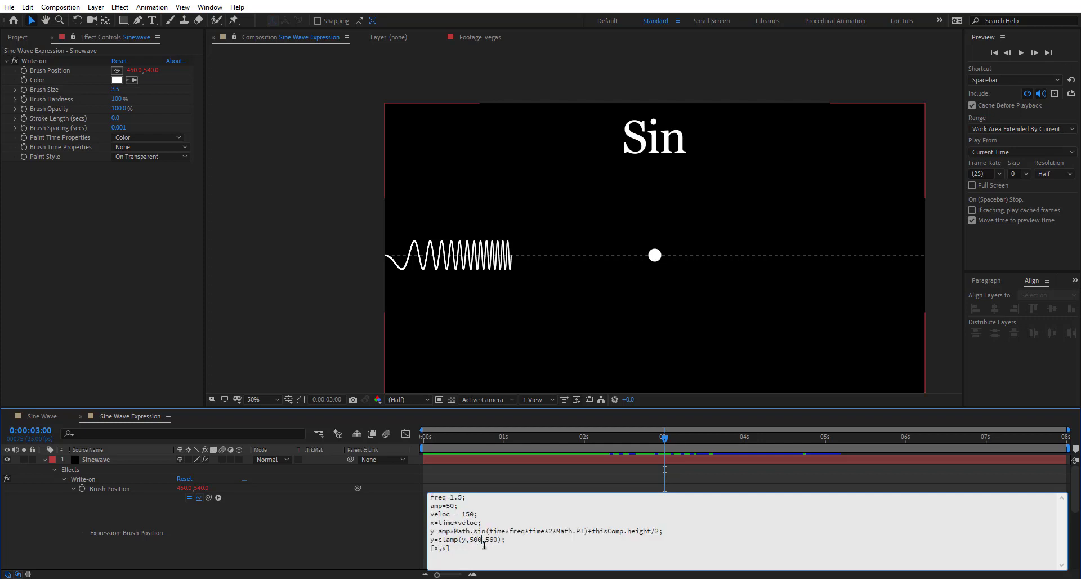
pyautogui.click(409, 513)
pyautogui.click(522, 433)
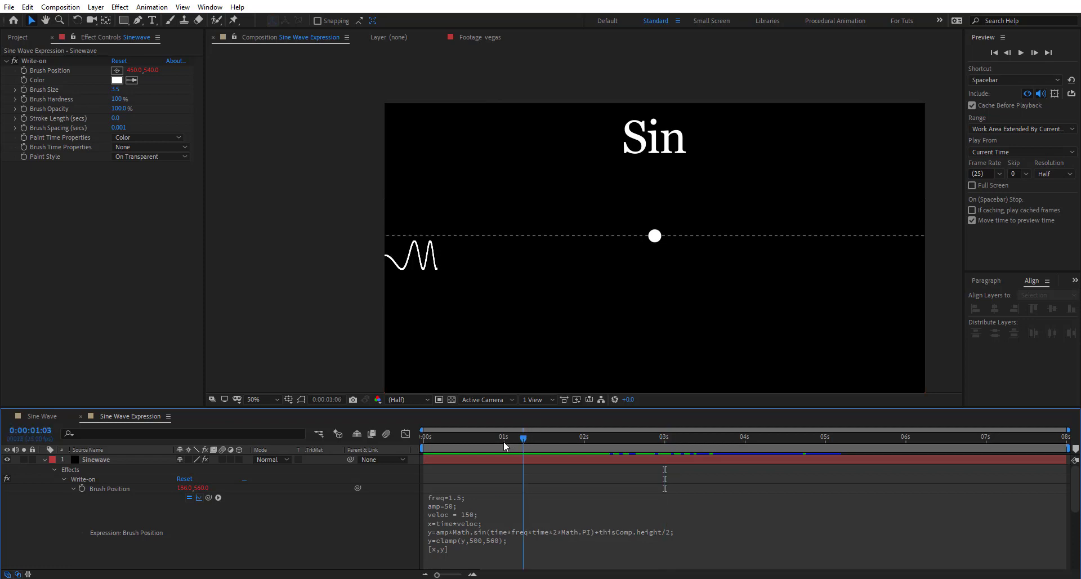
pyautogui.moveTo(503, 441)
pyautogui.mouseDown()
pyautogui.moveTo(603, 441)
pyautogui.moveTo(506, 444)
pyautogui.mouseUp()
# Step: Set the clamp's upper limit to 530 in the Brush Position expression, and scrub through the clamped wave up close
pyautogui.click(495, 539)
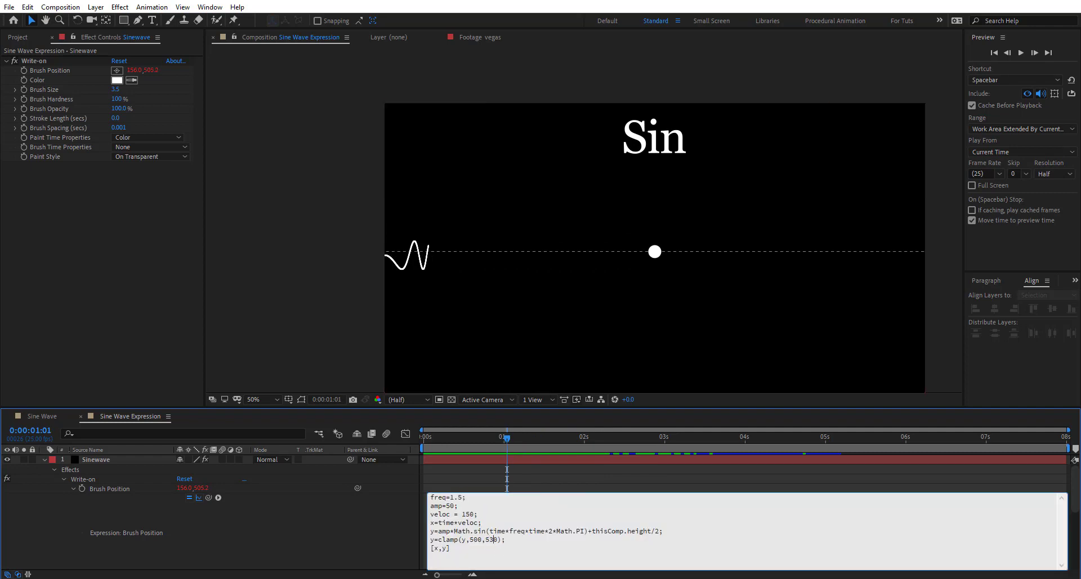
pyautogui.click(387, 543)
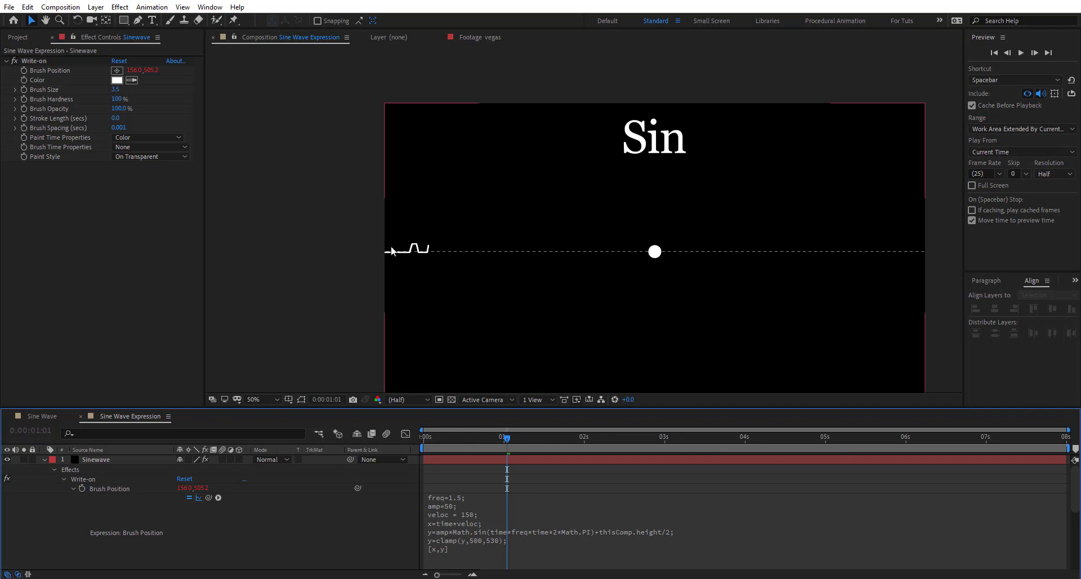
pyautogui.press('.')
pyautogui.moveTo(390, 256); pyautogui.dragTo(507, 243)
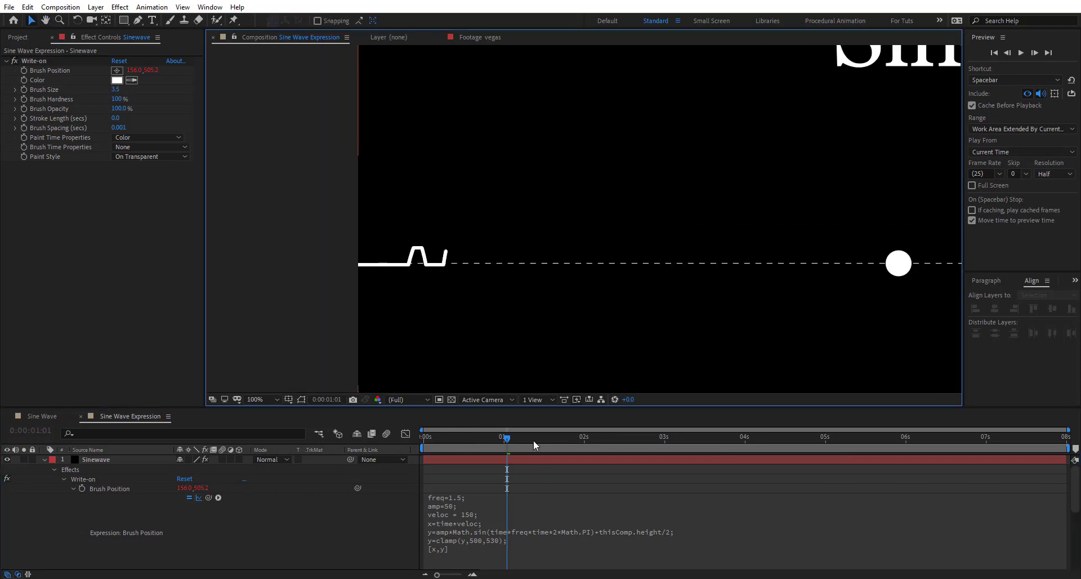
pyautogui.press('space')
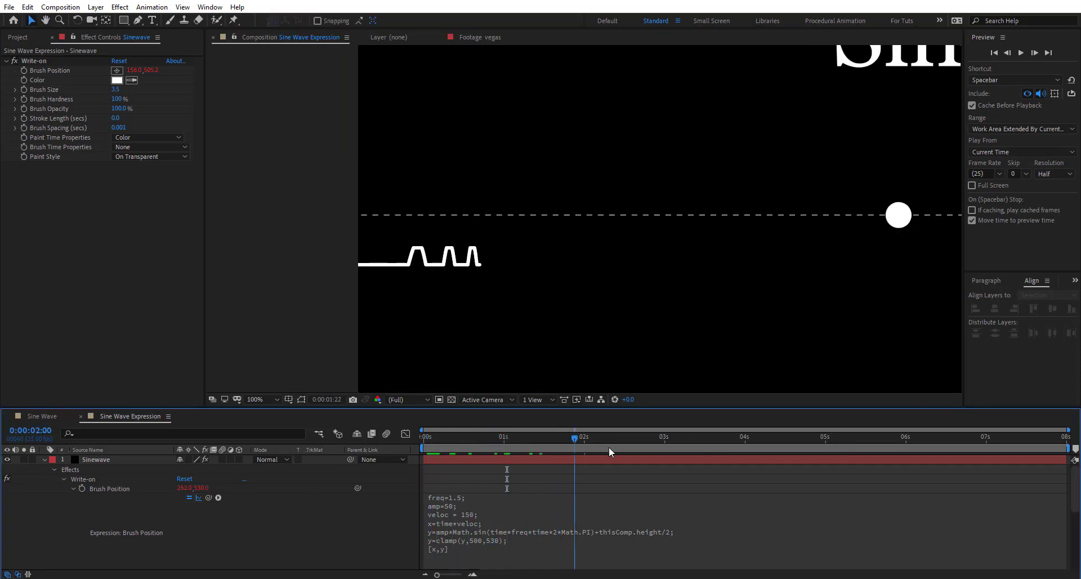
pyautogui.moveTo(691, 451); pyautogui.dragTo(852, 448)
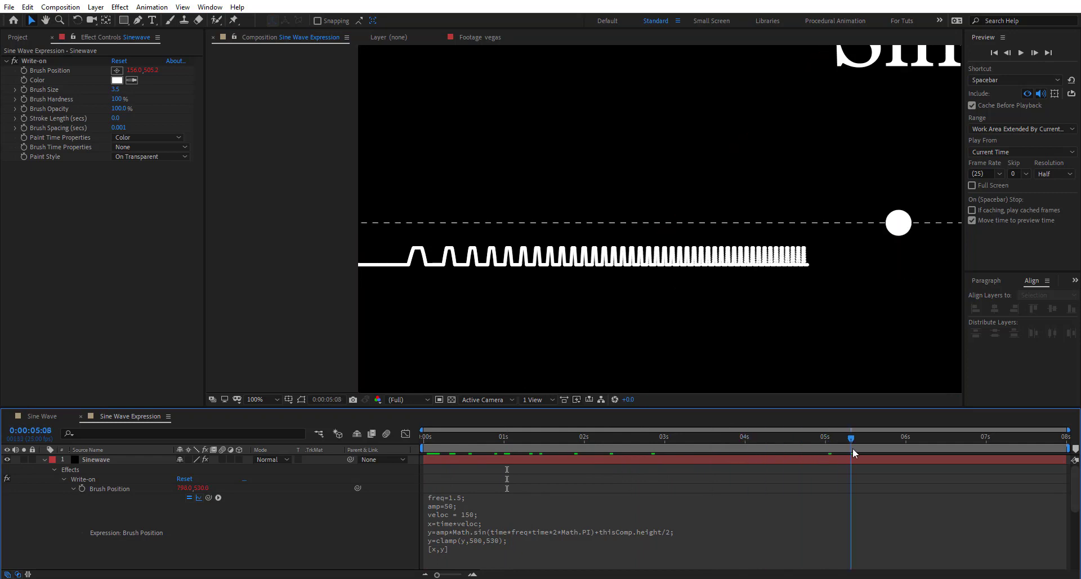
# Step: Remove the extra time factor so the sine reads Math.sin(freq*time*2*Math.PI) in the Brush Position expression, and scrub the wave
pyautogui.click(542, 533)
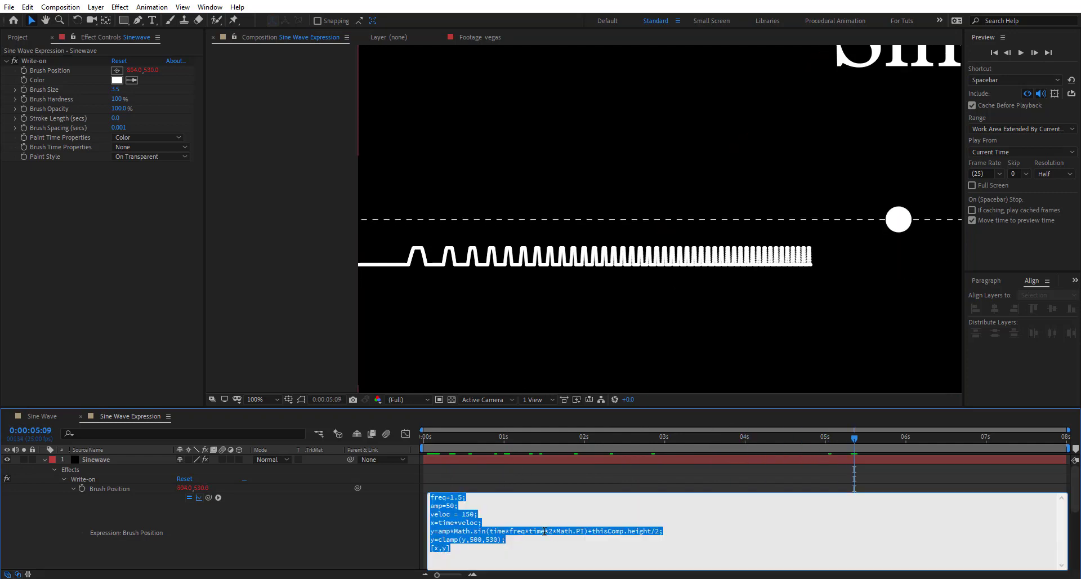
pyautogui.click(545, 533)
pyautogui.moveTo(545, 533); pyautogui.dragTo(490, 531)
pyautogui.press('BackSpace')
pyautogui.click(390, 534)
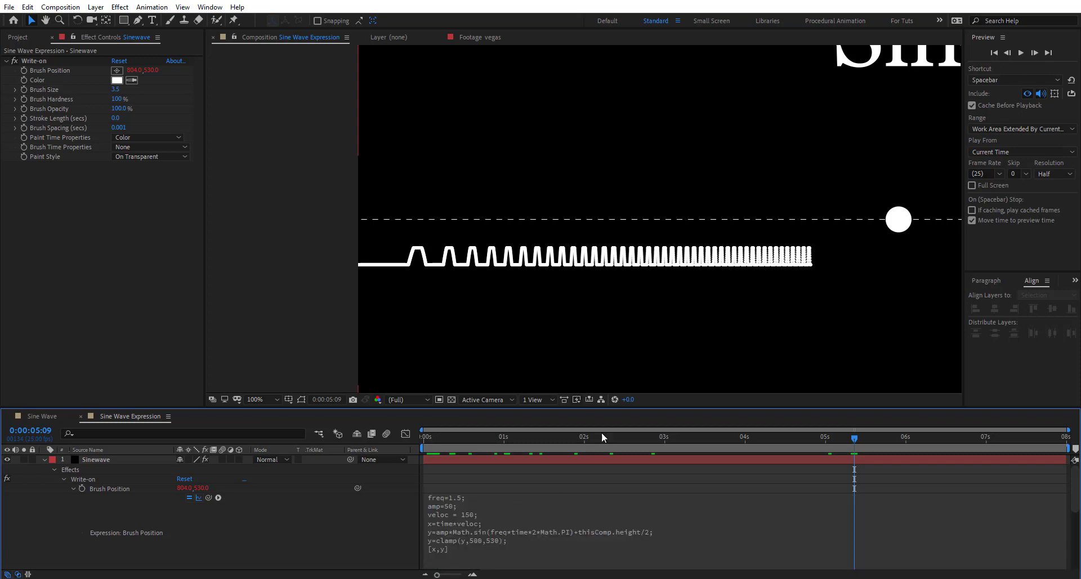
pyautogui.moveTo(648, 437); pyautogui.dragTo(860, 444)
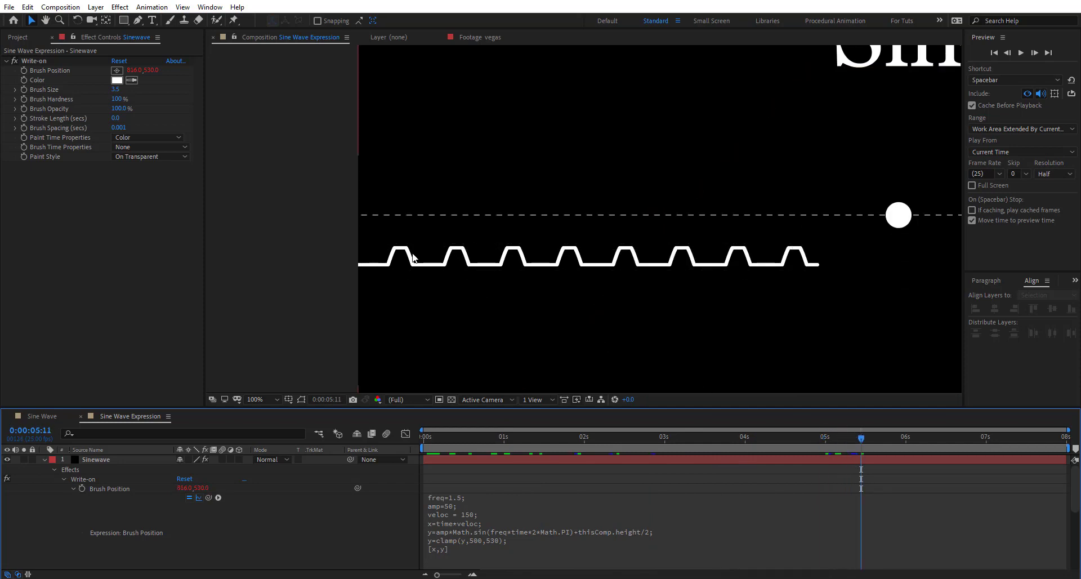
# Step: Preview the evenly spaced clamped wave from the start, and scrub it with the whole composition in view
pyautogui.scroll(-1, 527, 273)
pyautogui.scroll(1, 596, 249)
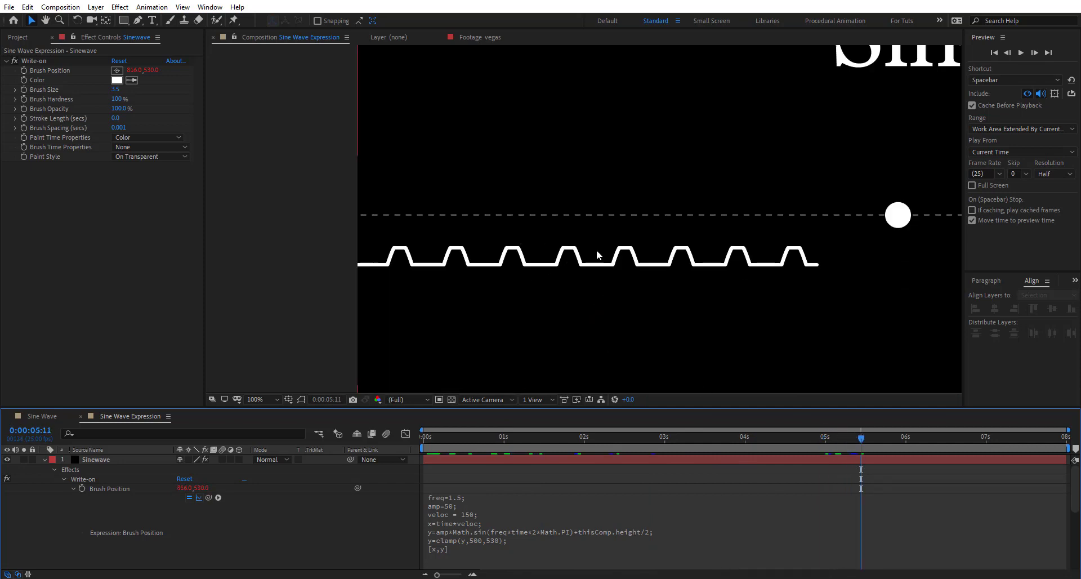
pyautogui.moveTo(544, 440); pyautogui.dragTo(336, 459)
pyautogui.press('space')
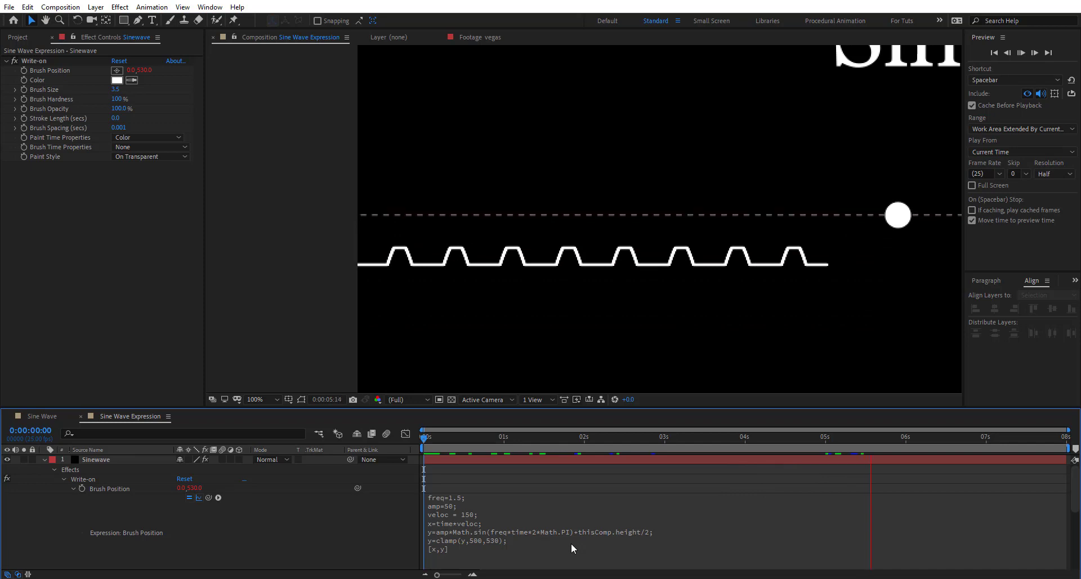
pyautogui.moveTo(586, 437); pyautogui.dragTo(880, 438)
pyautogui.scroll(-2, 635, 236)
pyautogui.moveTo(687, 340); pyautogui.dragTo(637, 311)
pyautogui.moveTo(804, 439); pyautogui.dragTo(746, 447)
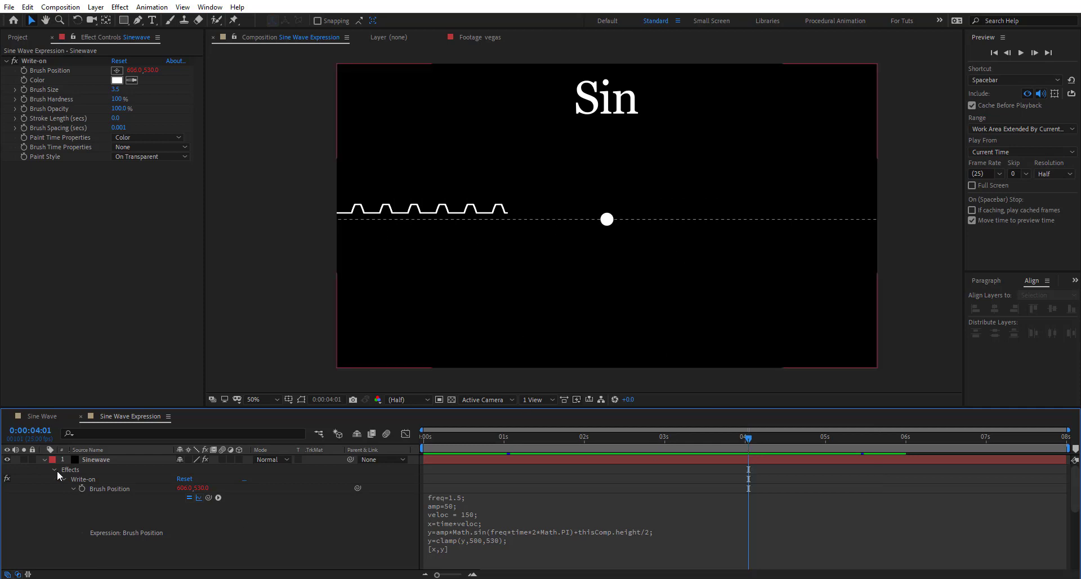
# Step: Replace the y formula in the circle's Position expression with a link to the Sinewave layer's Write-on Brush Position[1], ending with a semicolon
pyautogui.click(639, 223)
pyautogui.scroll(-5, 113, 535)
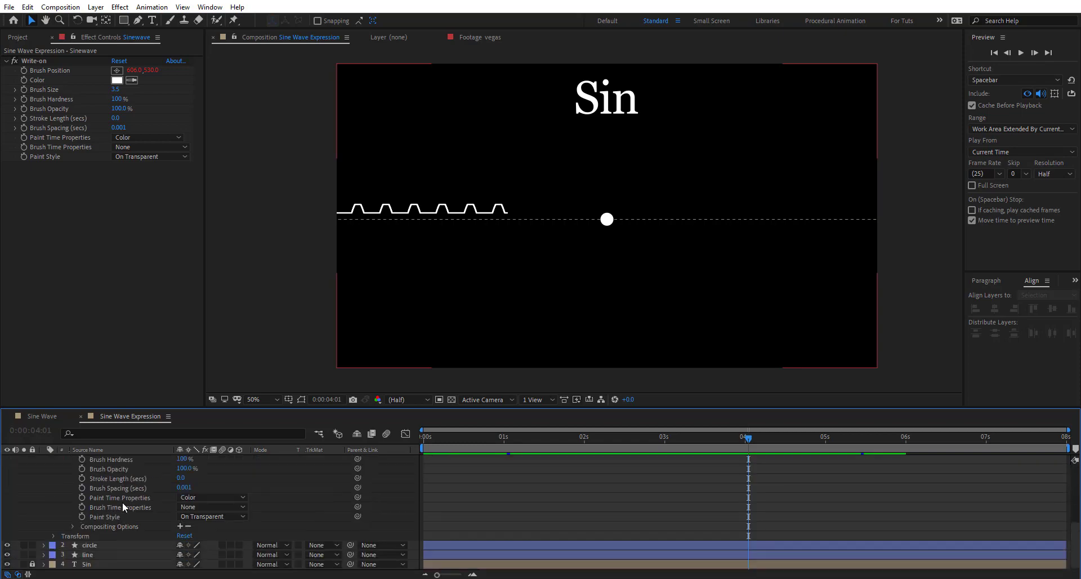
pyautogui.click(44, 545)
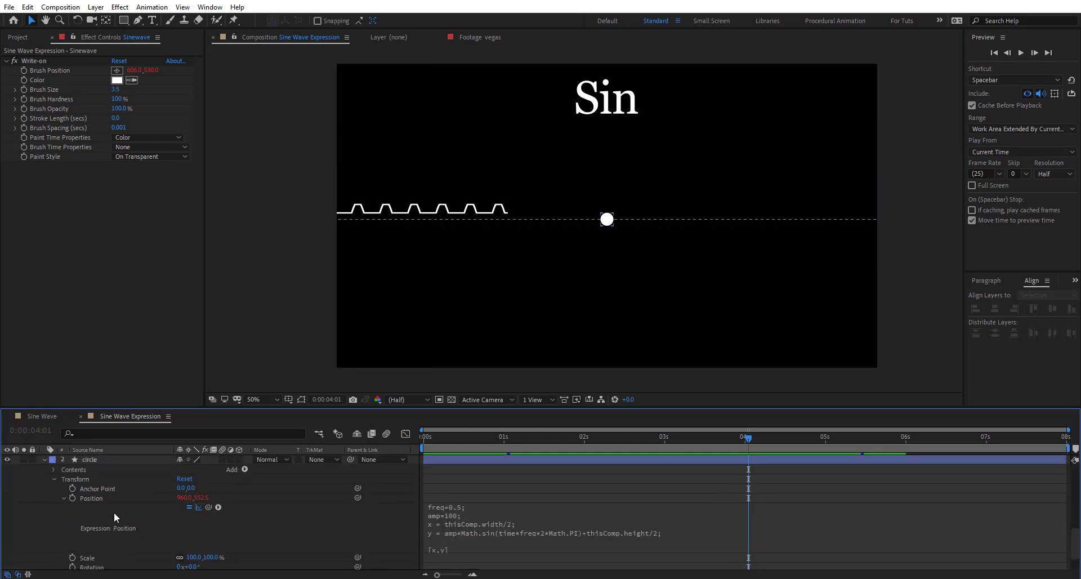
pyautogui.click(474, 548)
pyautogui.moveTo(446, 532); pyautogui.dragTo(653, 531)
pyautogui.moveTo(208, 507)
pyautogui.mouseDown()
pyautogui.moveTo(211, 451)
pyautogui.moveTo(188, 432)
pyautogui.moveTo(116, 455)
pyautogui.moveTo(127, 463)
pyautogui.moveTo(122, 491)
pyautogui.moveTo(197, 489)
pyautogui.mouseUp()
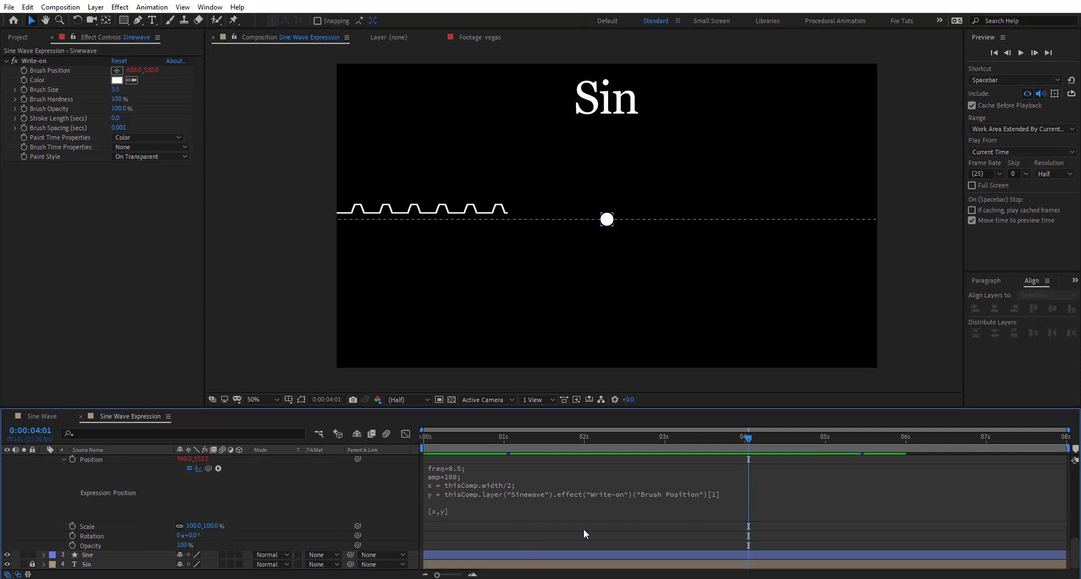
pyautogui.scroll(2, 583, 528)
pyautogui.click(732, 550)
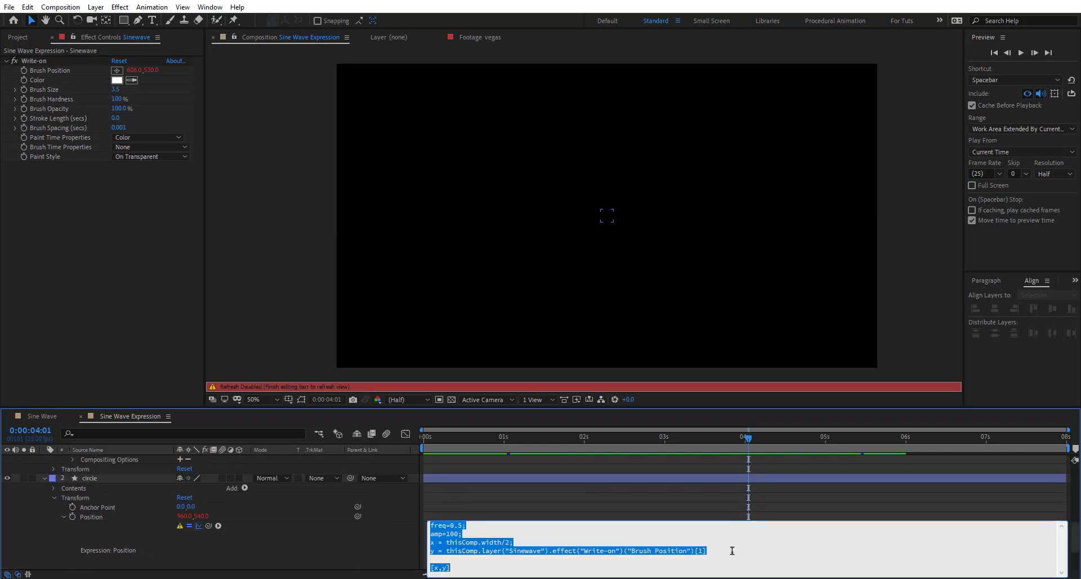
pyautogui.click(732, 551)
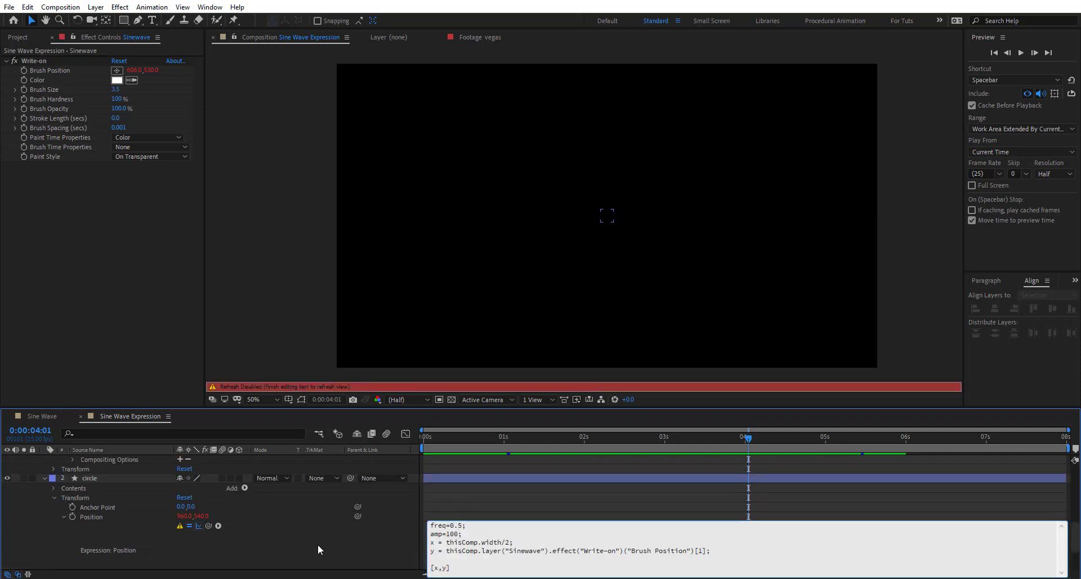
pyautogui.click(368, 544)
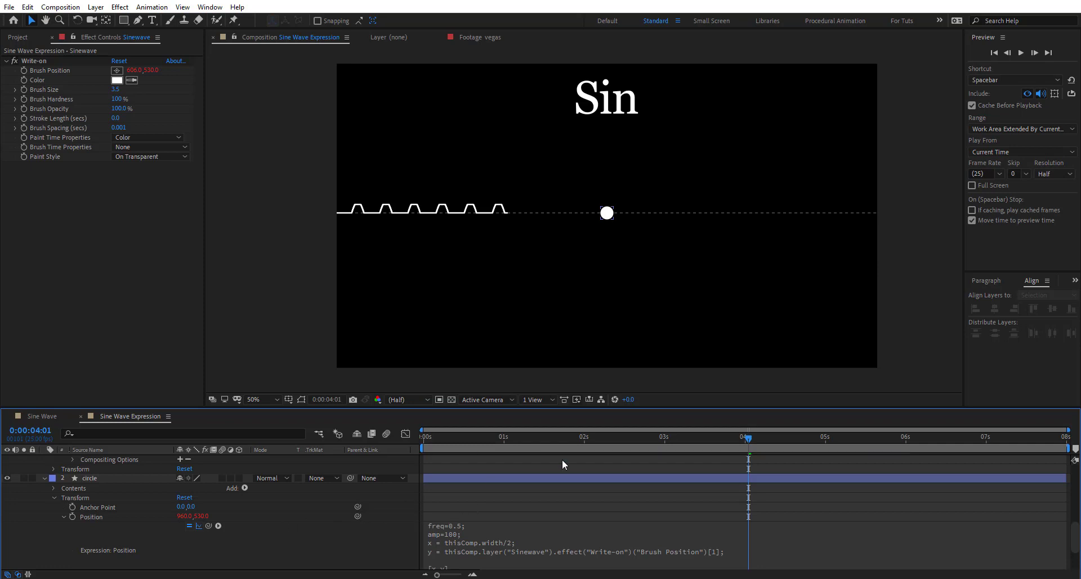
# Step: Examine the tip of the clamped wave against the linked dashed line up close while scrubbing the timeline
pyautogui.moveTo(569, 438)
pyautogui.mouseDown()
pyautogui.moveTo(420, 437)
pyautogui.moveTo(567, 444)
pyautogui.mouseUp()
pyautogui.press('.')
pyautogui.press('h')
pyautogui.moveTo(303, 184); pyautogui.dragTo(490, 263)
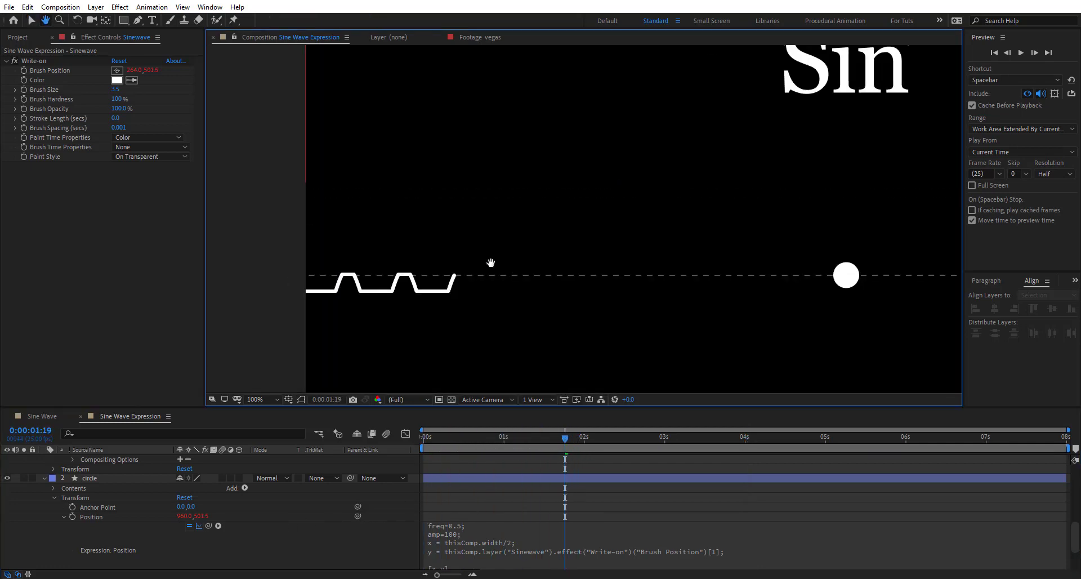
pyautogui.press('.')
pyautogui.press('v')
pyautogui.moveTo(567, 439); pyautogui.dragTo(681, 442)
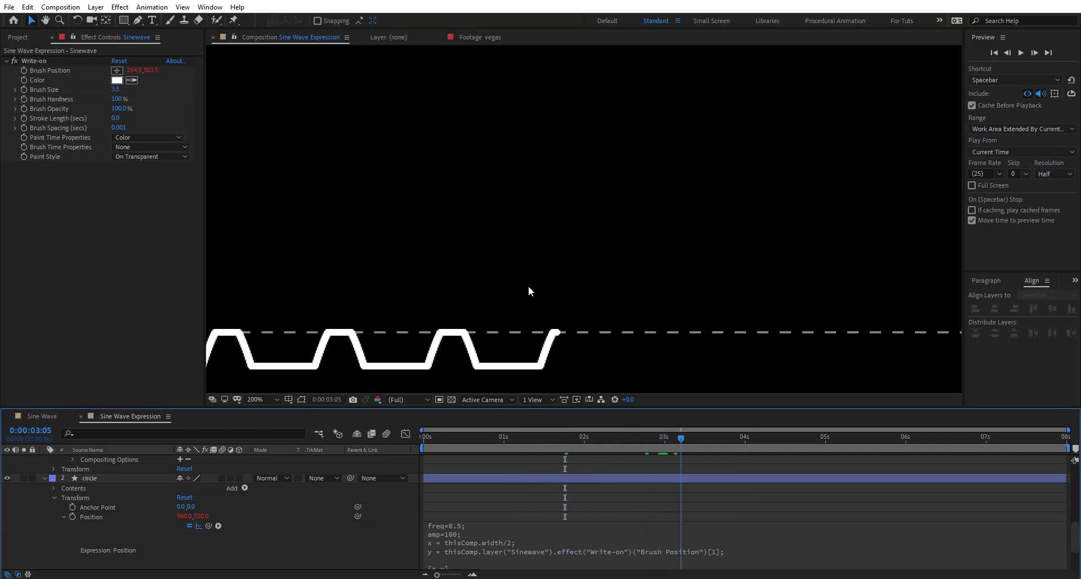
# Step: Set amp to 100 in the Sinewave layer's Brush Position expression and scrub the result with the whole composition in view
pyautogui.scroll(-2, 528, 290)
pyautogui.press('h')
pyautogui.moveTo(686, 287); pyautogui.dragTo(521, 271)
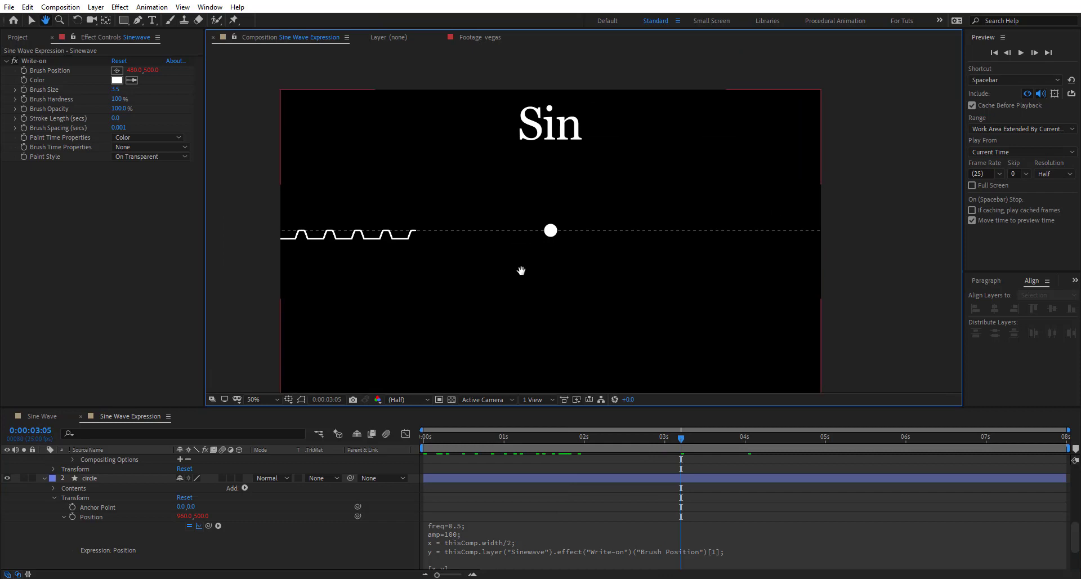
pyautogui.press('v')
pyautogui.press('e')
pyautogui.press('e')
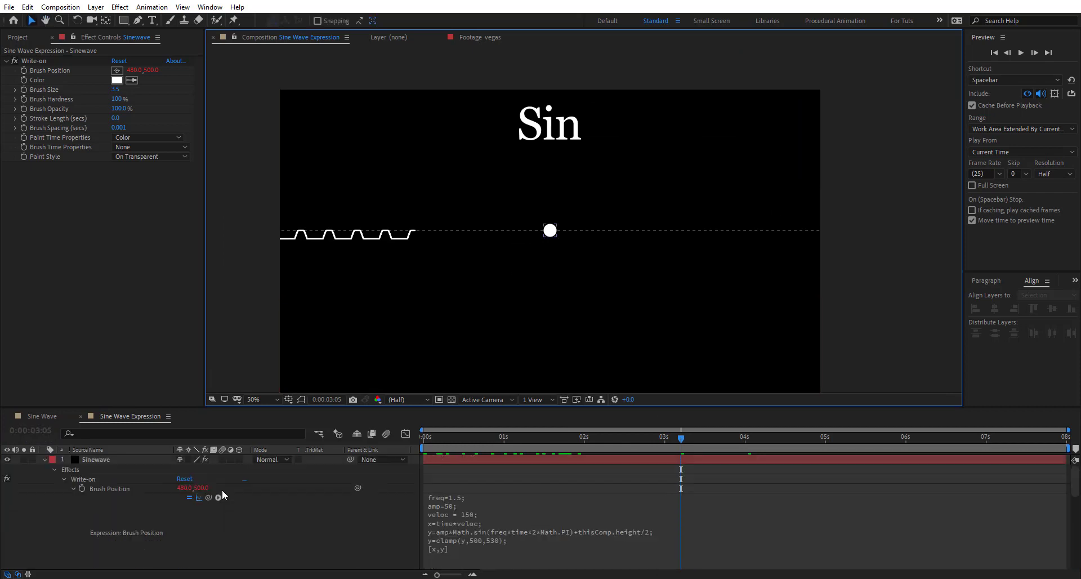
pyautogui.click(458, 495)
pyautogui.click(450, 506)
pyautogui.press('BackSpace')
pyautogui.write('10')
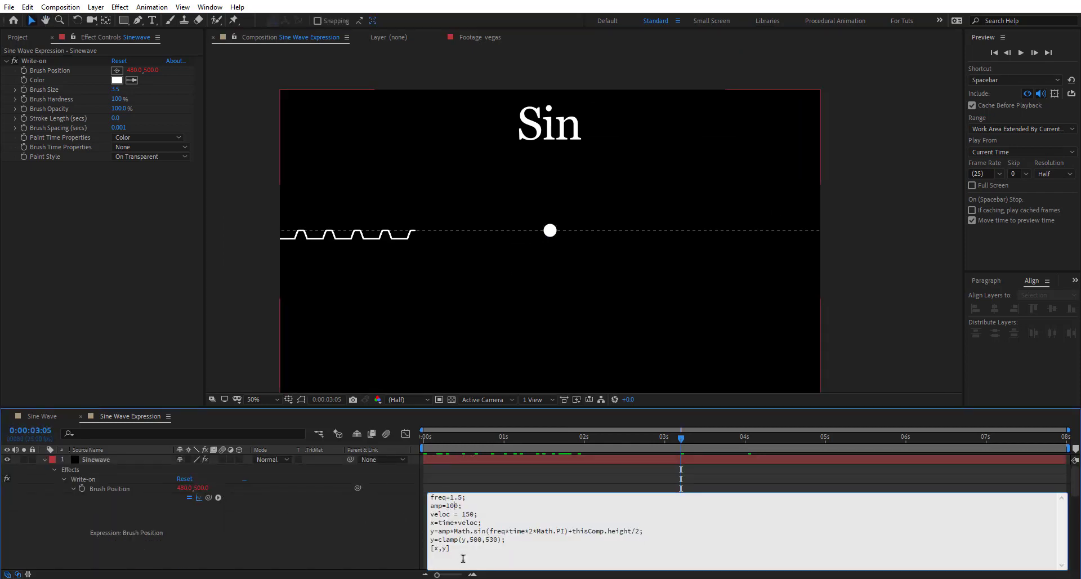
pyautogui.click(339, 524)
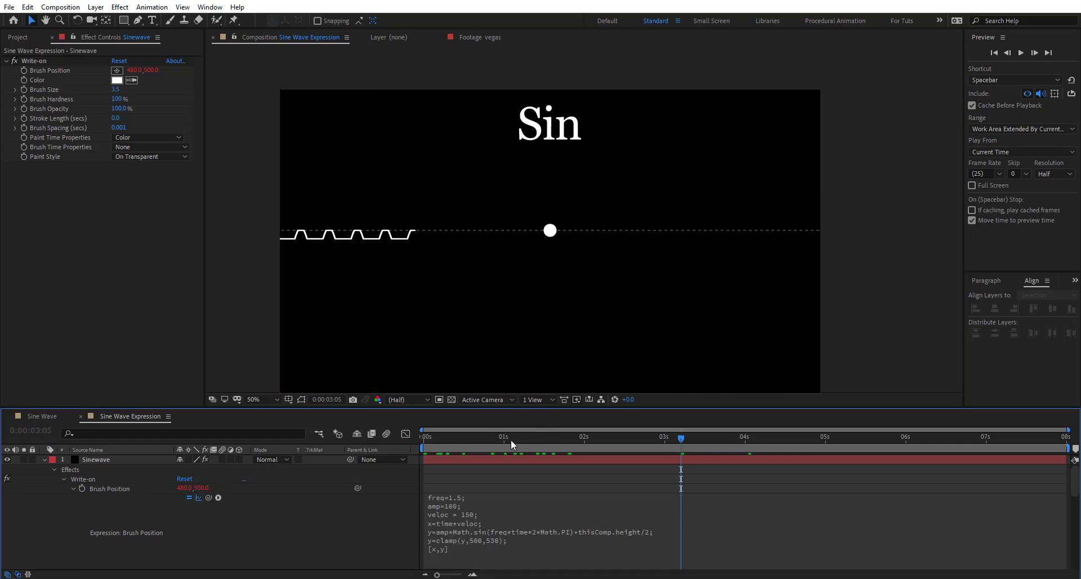
pyautogui.moveTo(511, 439); pyautogui.dragTo(658, 450)
# Step: Raise the upper clamp limit to 580 in the Brush Position expression, and preview the taller clamped wave from the start
pyautogui.click(519, 542)
pyautogui.click(487, 540)
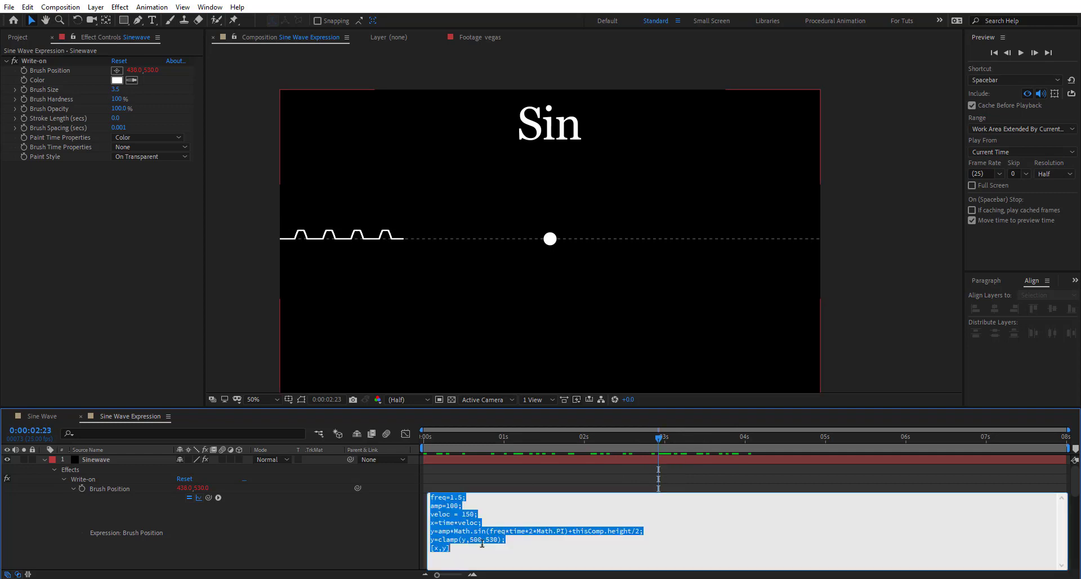
pyautogui.click(494, 539)
pyautogui.press('BackSpace')
pyautogui.write('8')
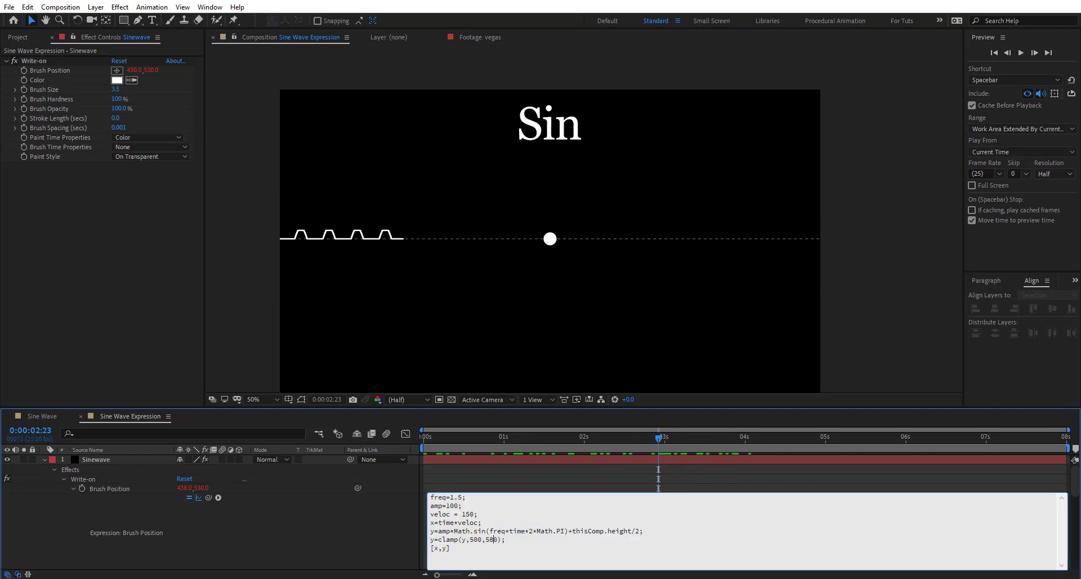
pyautogui.click(343, 527)
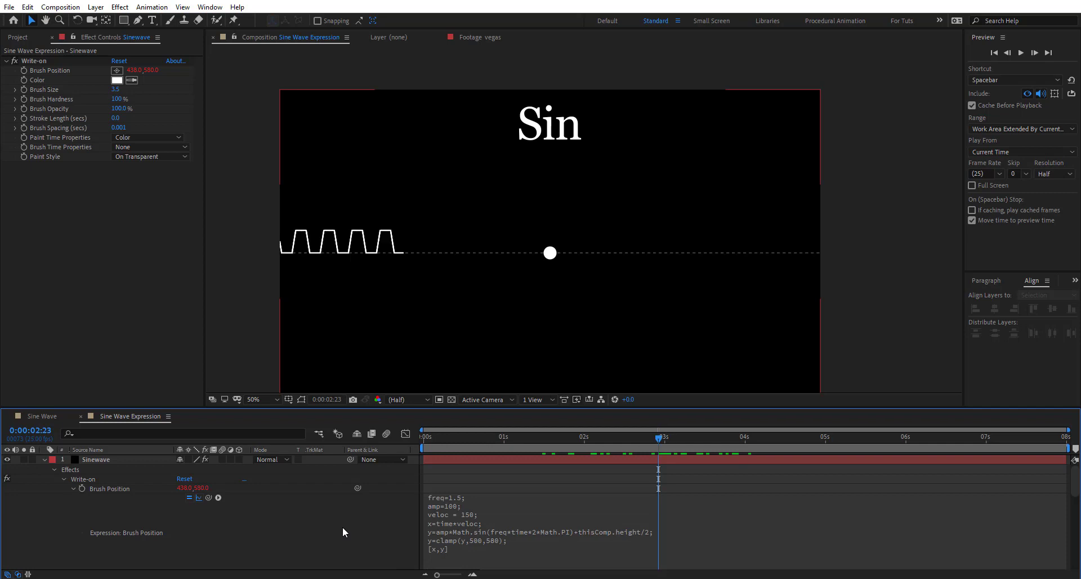
pyautogui.click(472, 448)
pyautogui.click(426, 450)
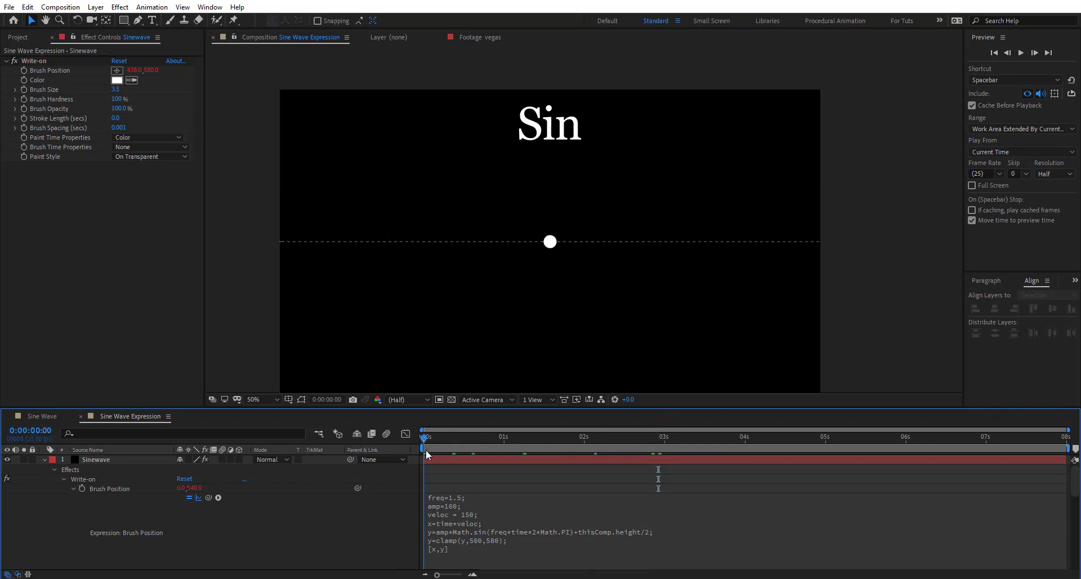
pyautogui.press('space')
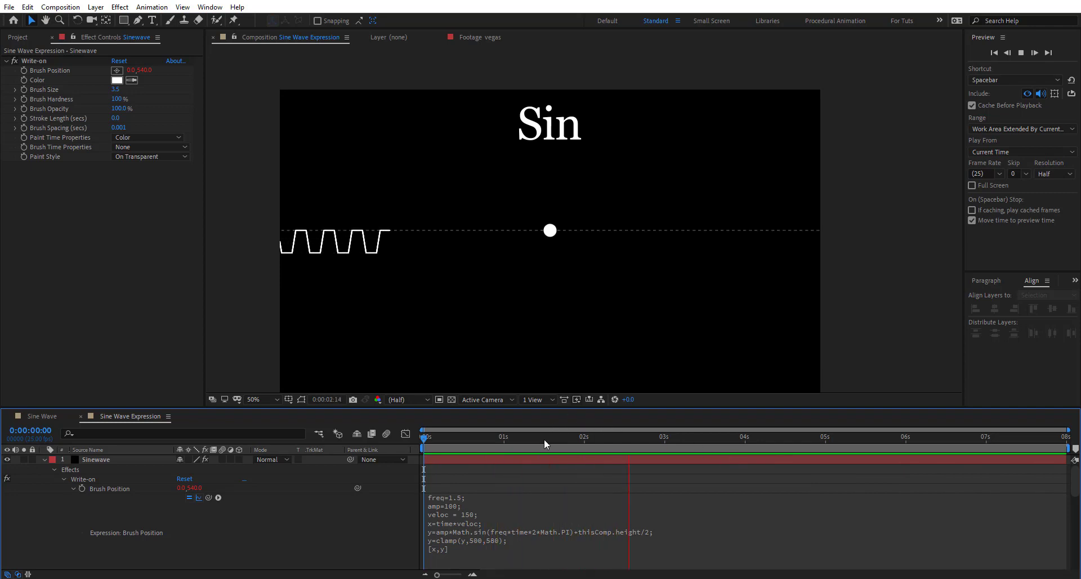
pyautogui.moveTo(543, 438); pyautogui.dragTo(684, 506)
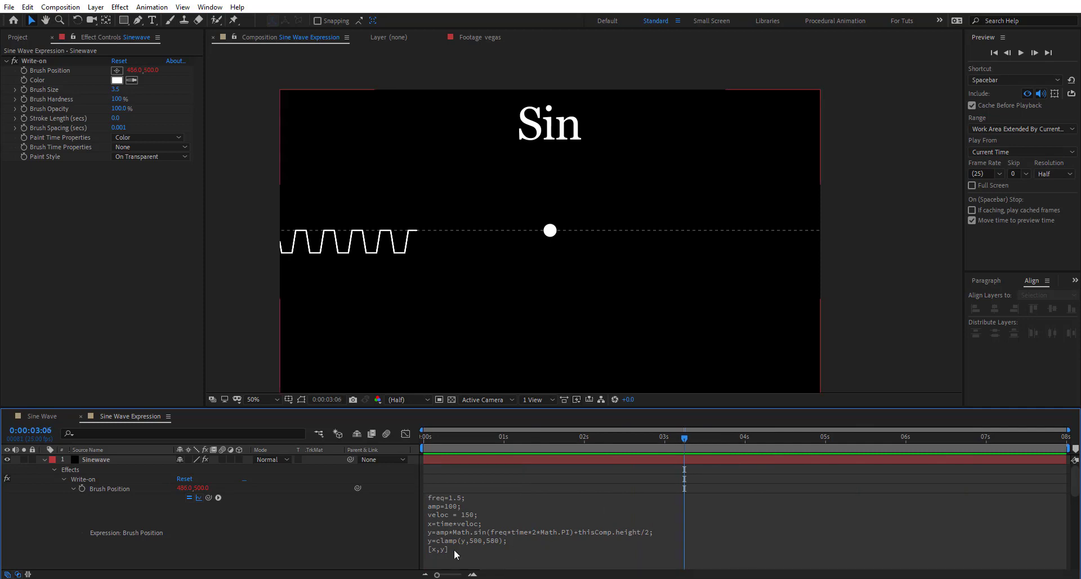
# Step: Comment out the y=clamp(y,500,580); line in the Brush Position expression and preview the unclamped wave
pyautogui.click(500, 538)
pyautogui.click(433, 539)
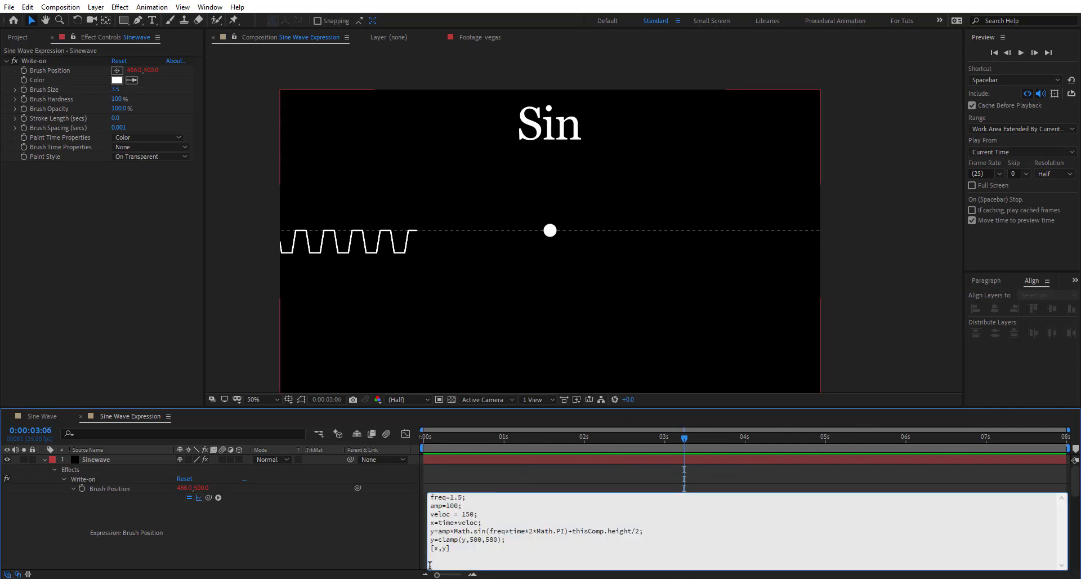
pyautogui.write('//')
pyautogui.click(376, 549)
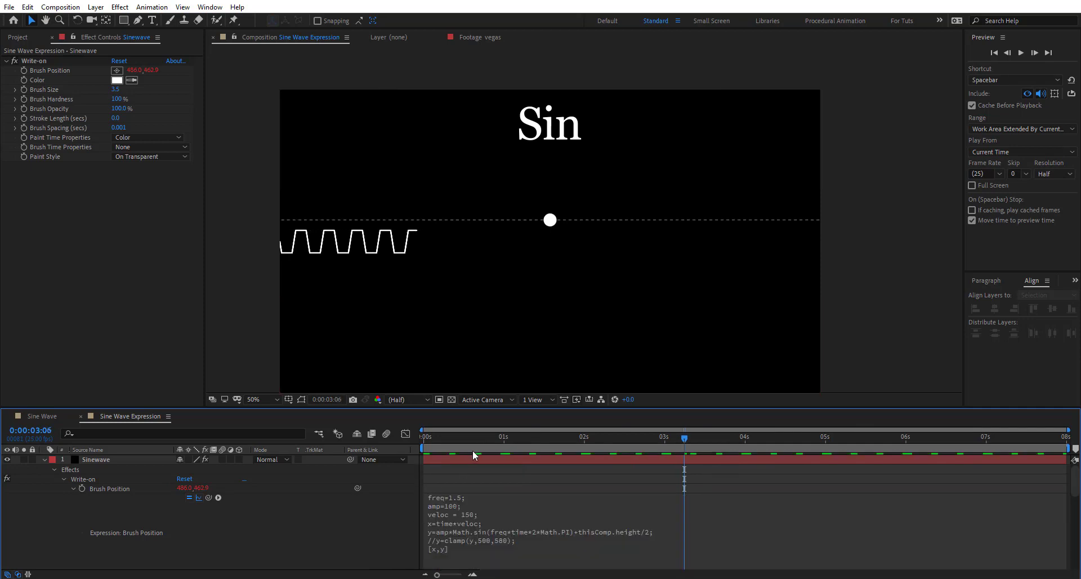
pyautogui.moveTo(511, 439); pyautogui.dragTo(560, 454)
pyautogui.press('space')
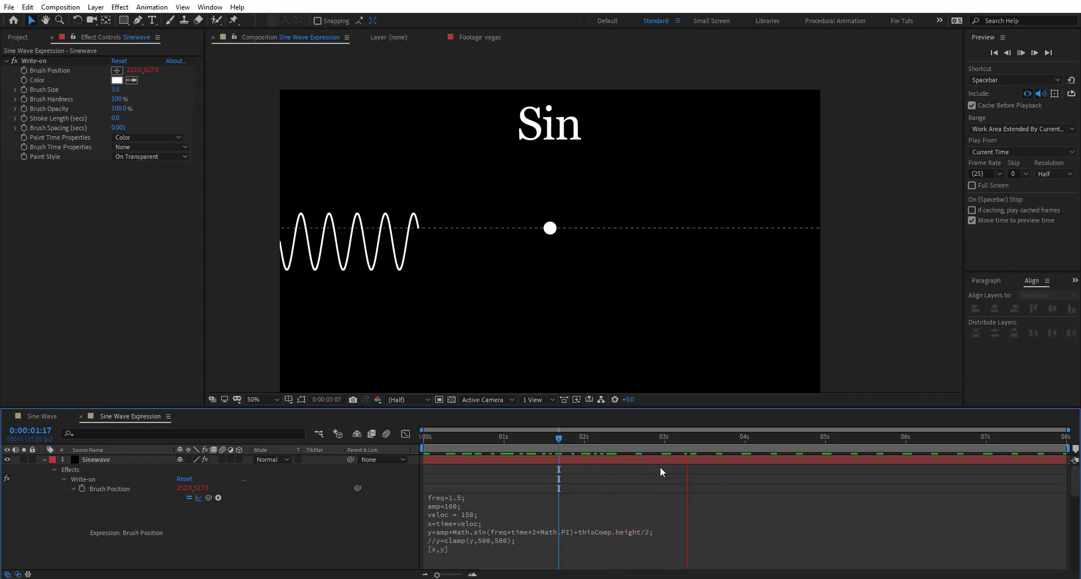
pyautogui.click(611, 437)
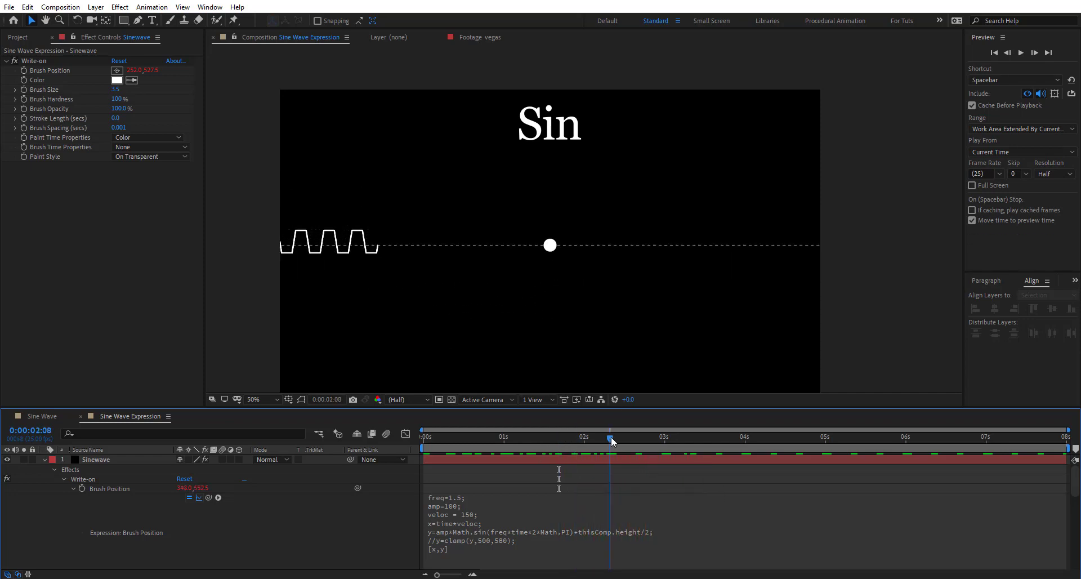
# Step: Add the line y=Math.min(y,500,580); below the commented clamp line and preview the wave from the start
pyautogui.click(525, 540)
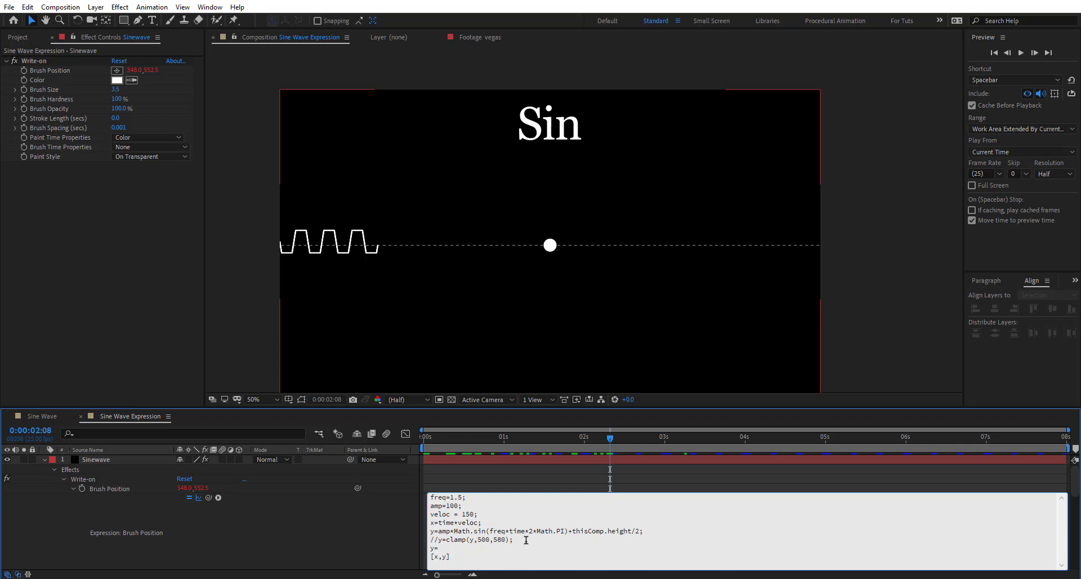
pyautogui.write('y=Math.min(y,500,580);')
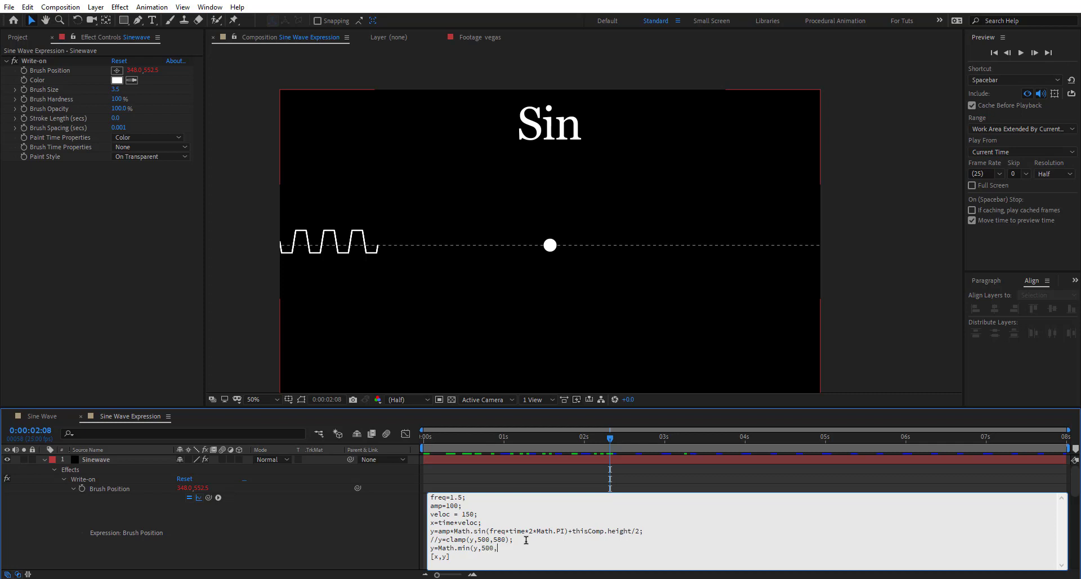
pyautogui.write('300')
pyautogui.click(381, 541)
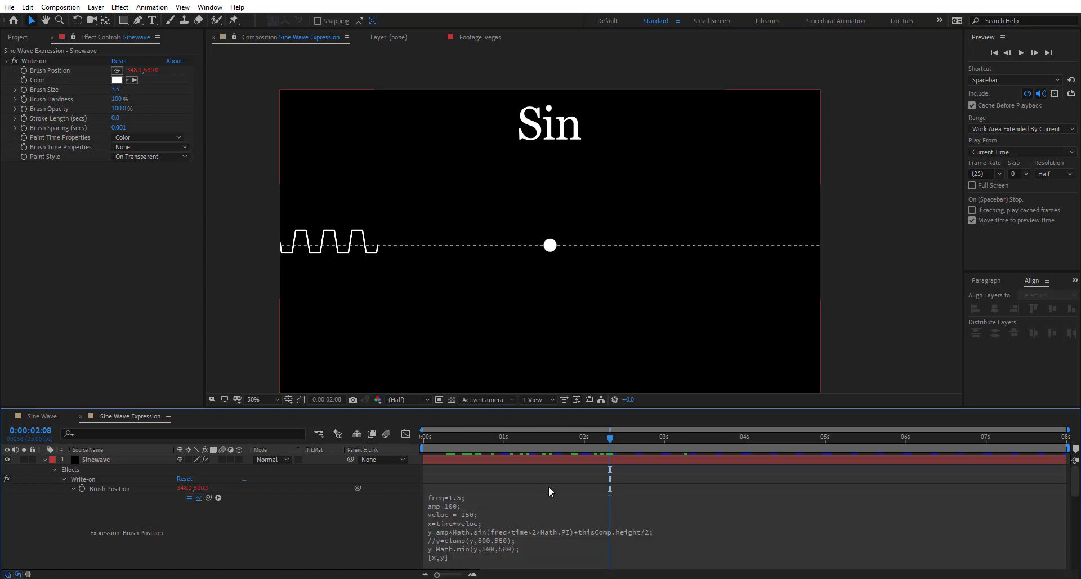
pyautogui.click(484, 438)
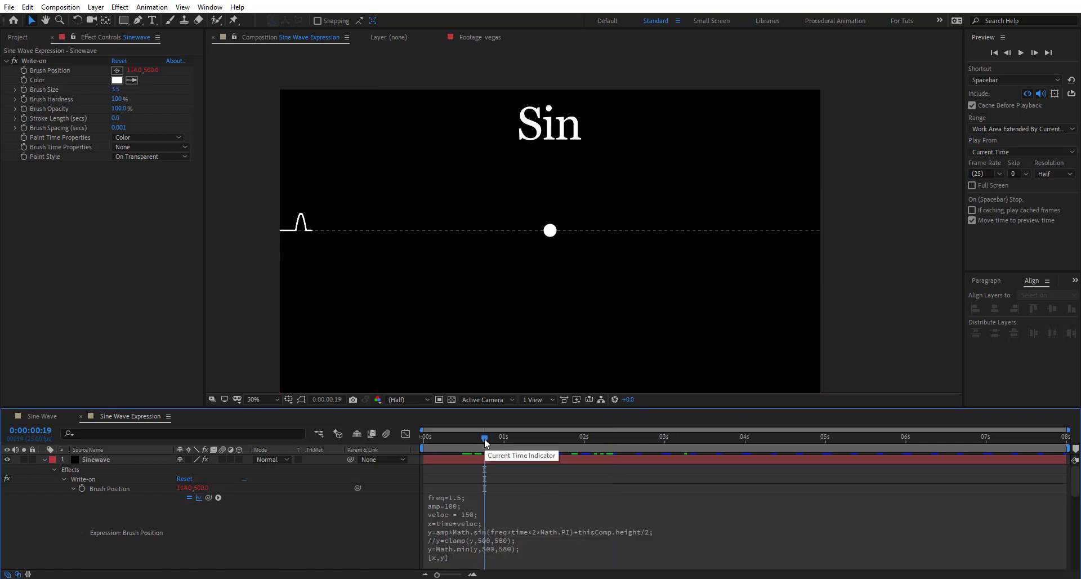
pyautogui.moveTo(484, 438); pyautogui.dragTo(416, 441)
pyautogui.press('space')
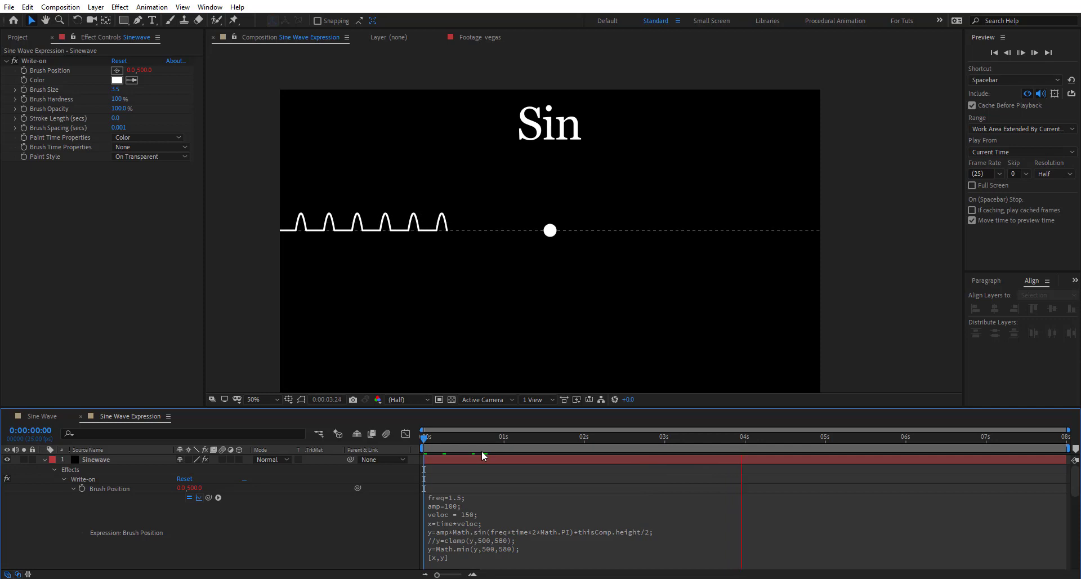
pyautogui.click(494, 438)
# Step: Change Math.min to Math.max in the Brush Position expression, and preview and scrub the wave
pyautogui.click(466, 549)
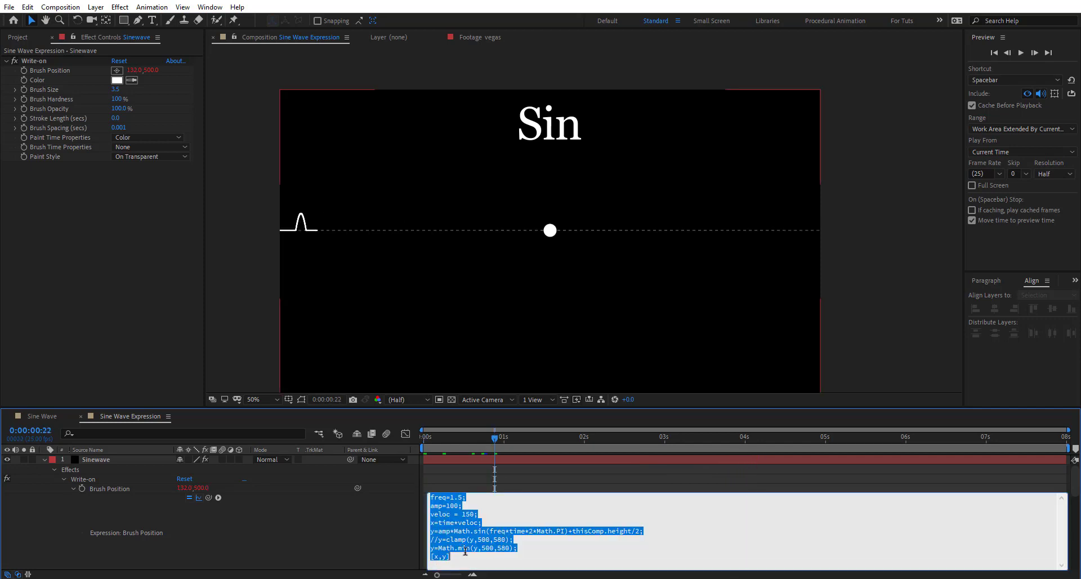
pyautogui.click(469, 558)
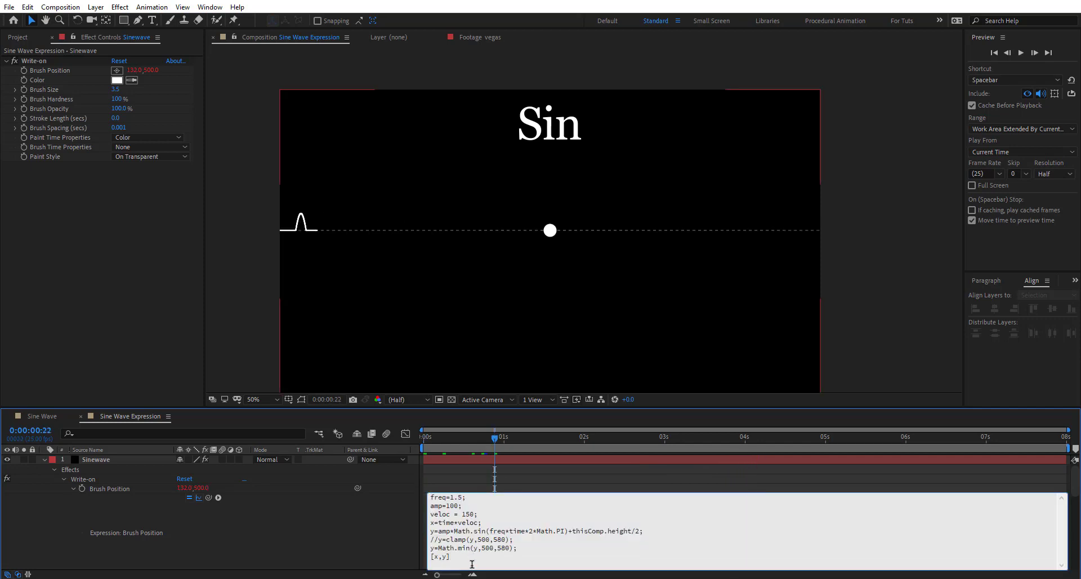
pyautogui.press('BackSpace')
pyautogui.press('BackSpace')
pyautogui.write('ax')
pyautogui.click(393, 540)
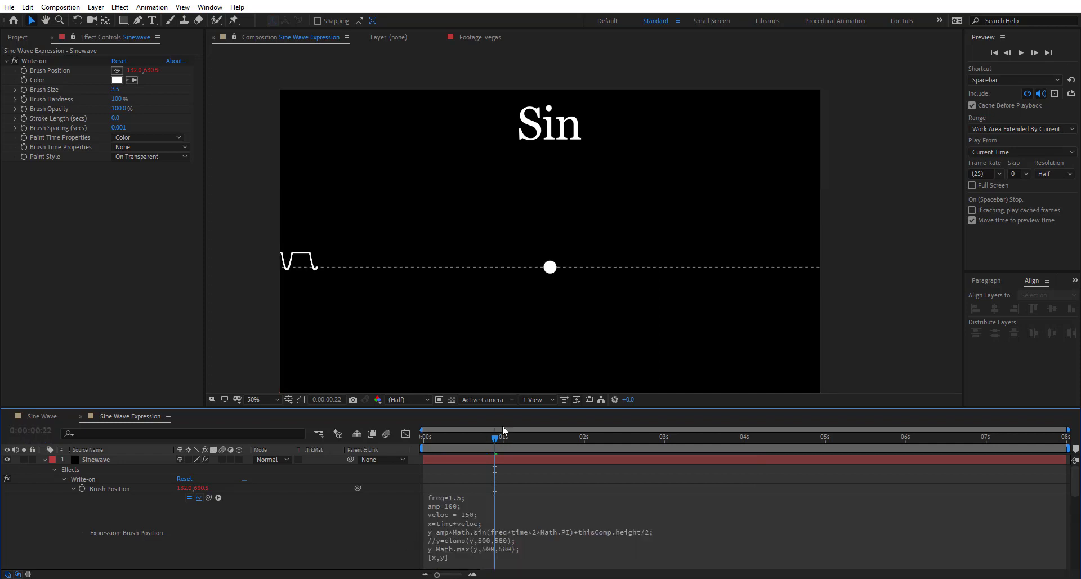
pyautogui.press('space')
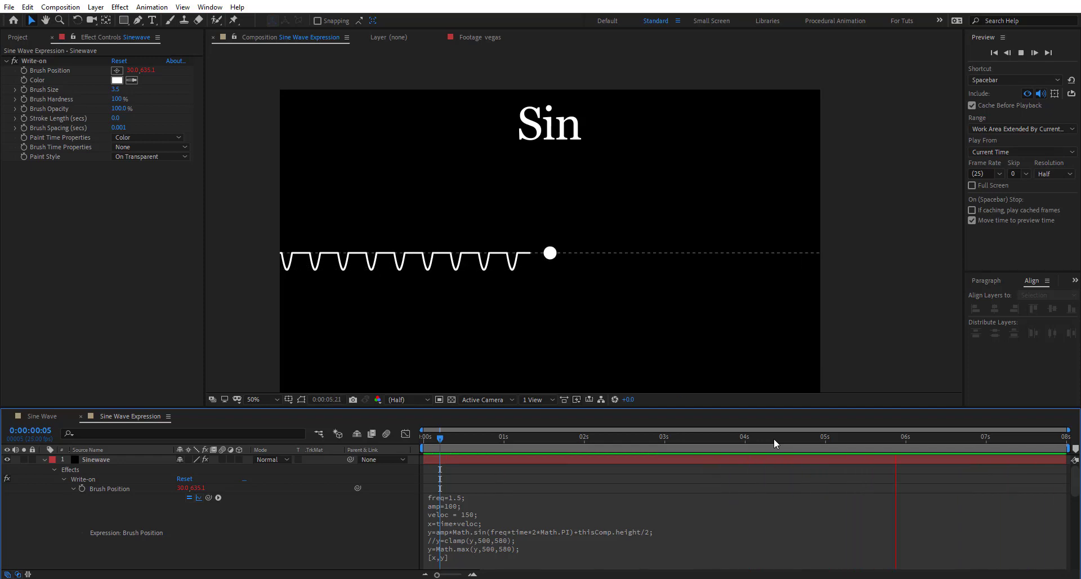
pyautogui.moveTo(444, 435); pyautogui.dragTo(562, 435)
# Step: Comment out the y=Math.max(y,500,580); line in the Brush Position expression
pyautogui.click(432, 550)
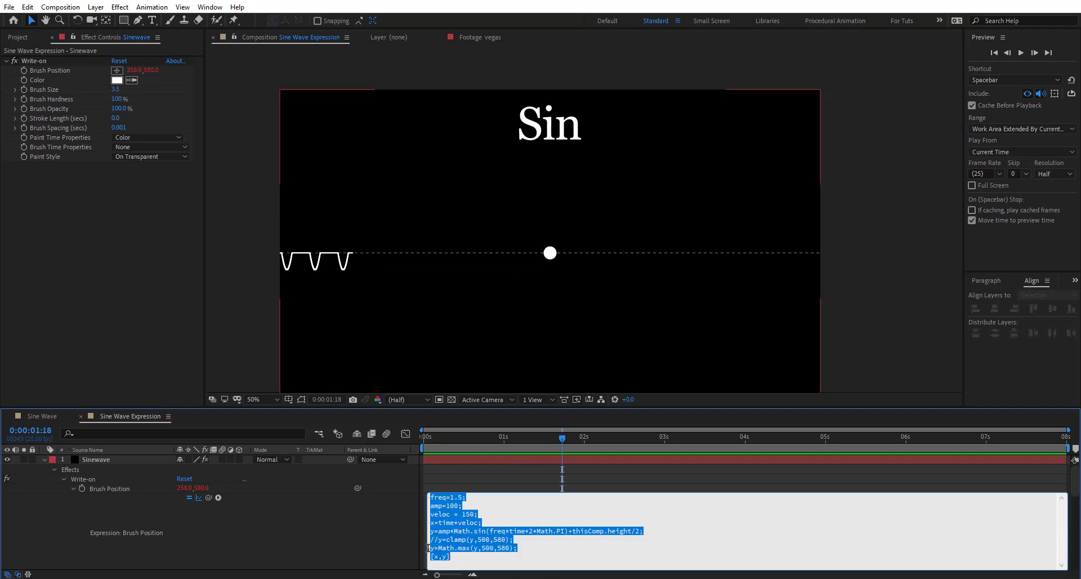
pyautogui.click(431, 549)
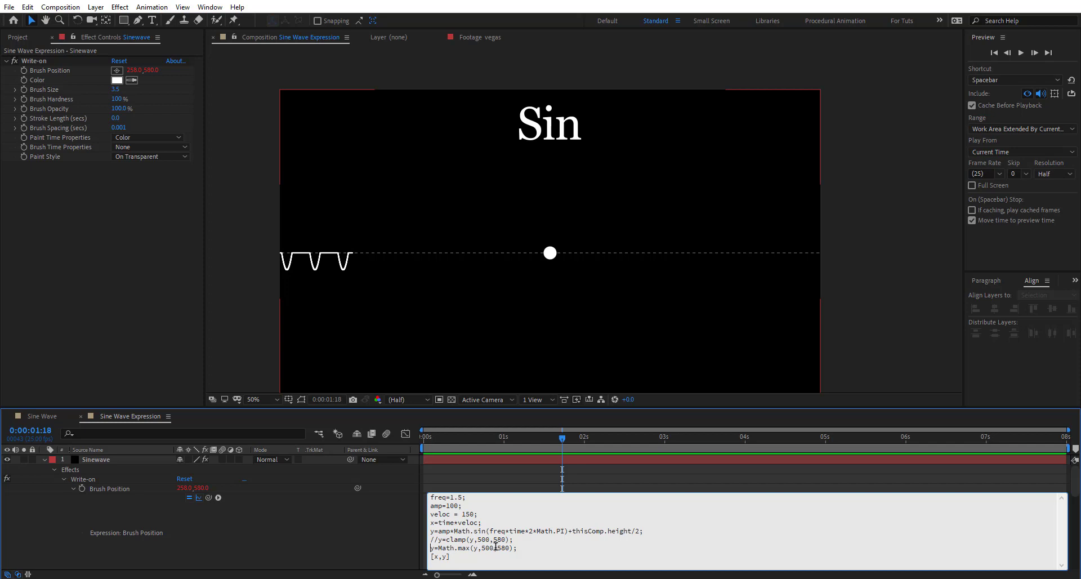
pyautogui.write('//')
pyautogui.click(526, 547)
# Step: Rename the freq variable as freq1 and duplicate the freq1=1.5; line directly below it
pyautogui.click(447, 497)
pyautogui.write('1')
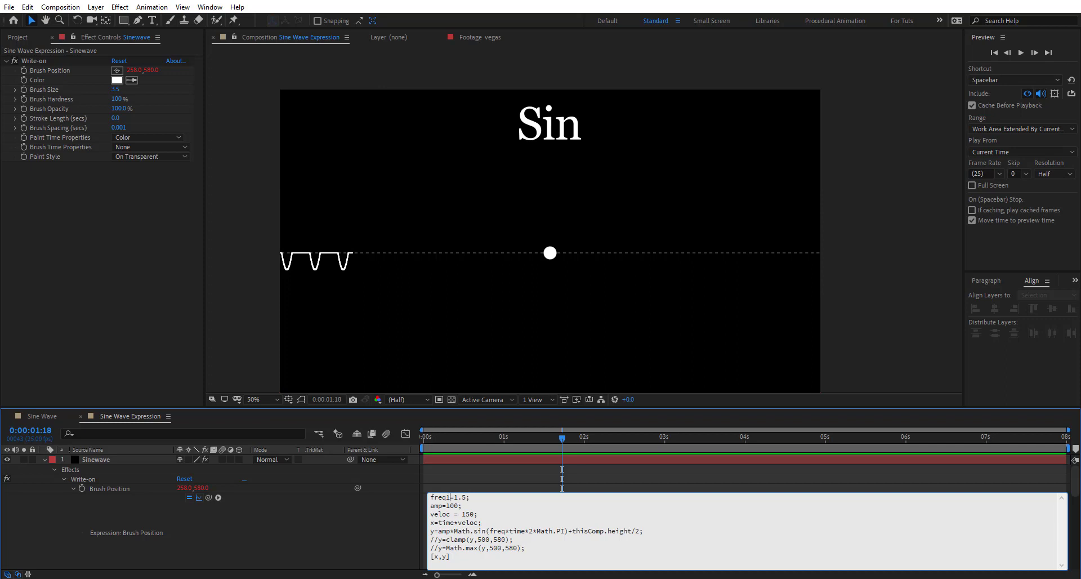
pyautogui.moveTo(482, 496); pyautogui.dragTo(383, 491)
pyautogui.hotkey('ctrl', 'c')
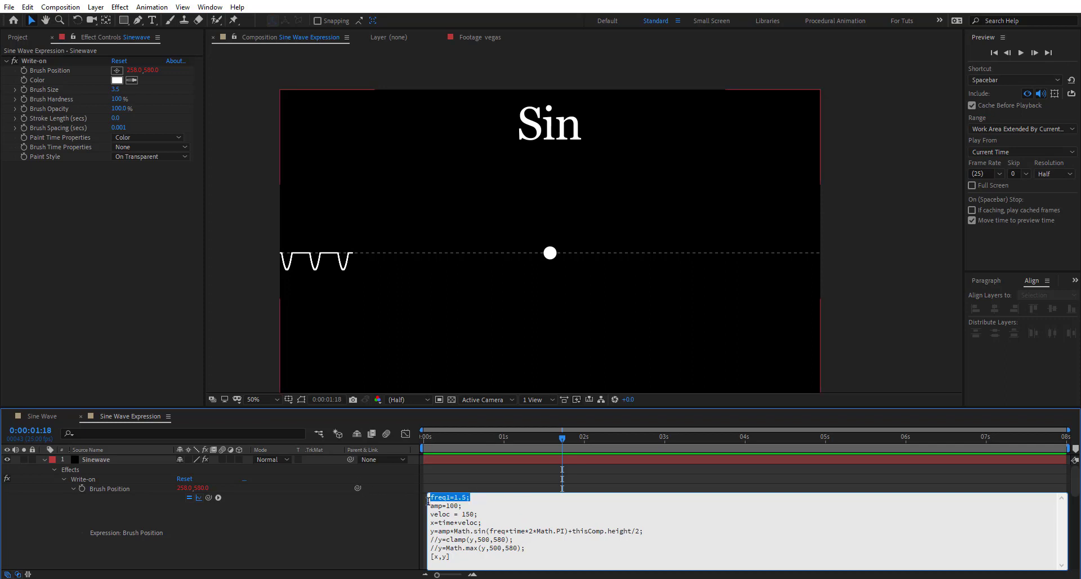
pyautogui.click(474, 496)
pyautogui.press('KP_Enter')
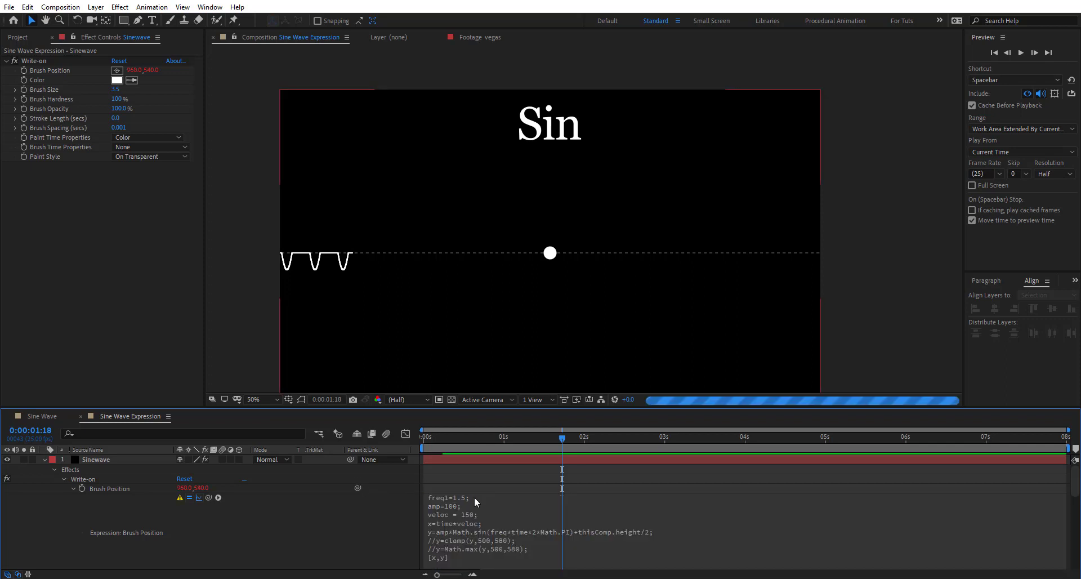
pyautogui.click(476, 497)
pyautogui.click(477, 497)
pyautogui.press('Return')
pyautogui.hotkey('ctrl', 'v')
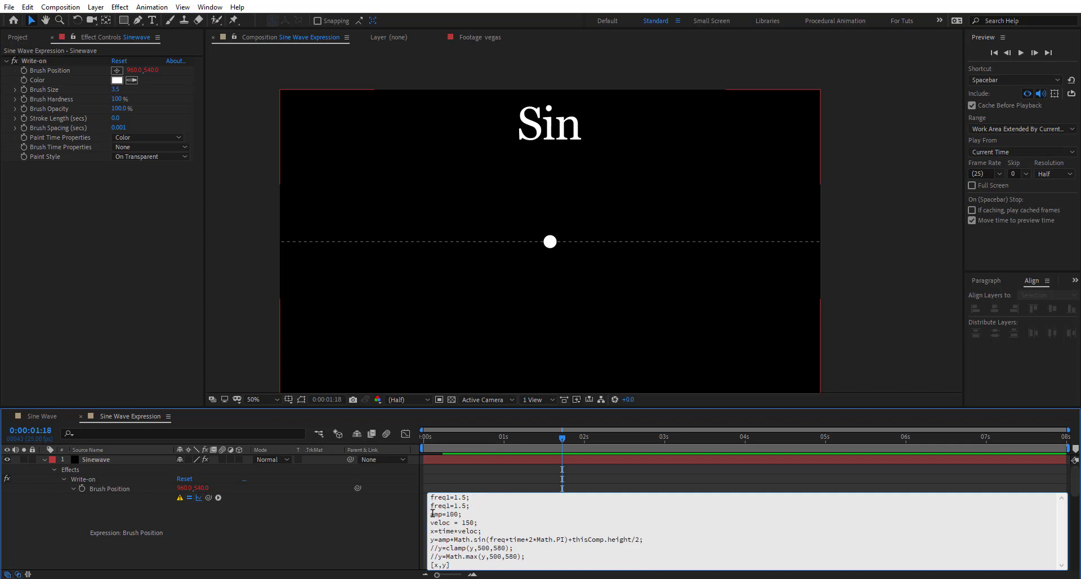
# Step: Change the duplicated frequency line to freq2=0.5;
pyautogui.click(451, 505)
pyautogui.press('BackSpace')
pyautogui.write('2')
pyautogui.press('Right')
pyautogui.press('Right')
pyautogui.press('BackSpace')
pyautogui.write('01')
# Step: Turn the sine line into wave1=amp*Math.sin(freq1*time*2*Math.PI); by renaming y and removing the thisComp.height/2 offset
pyautogui.doubleClick(432, 539)
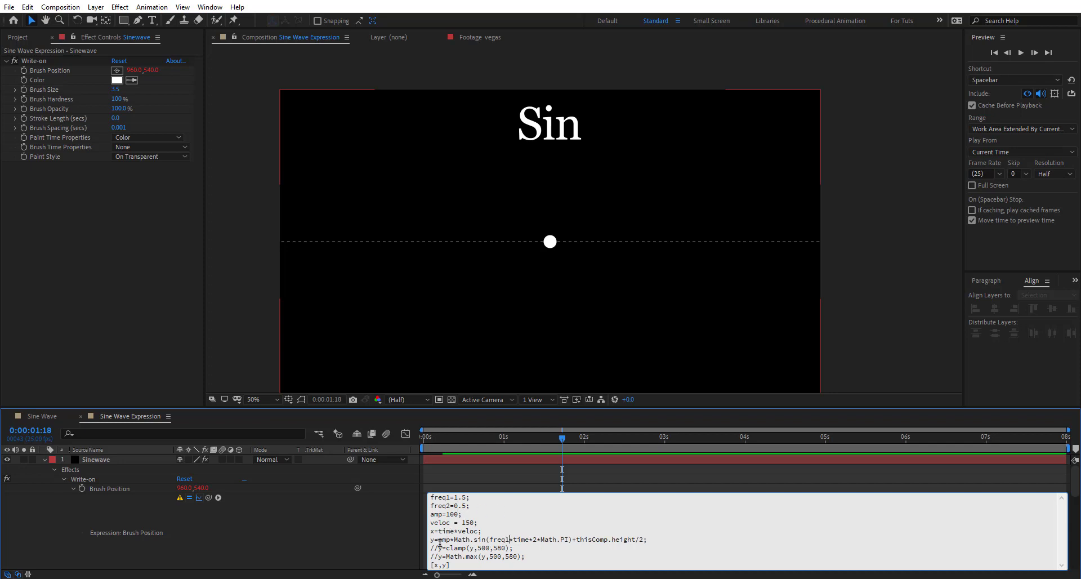
pyautogui.write('wave1')
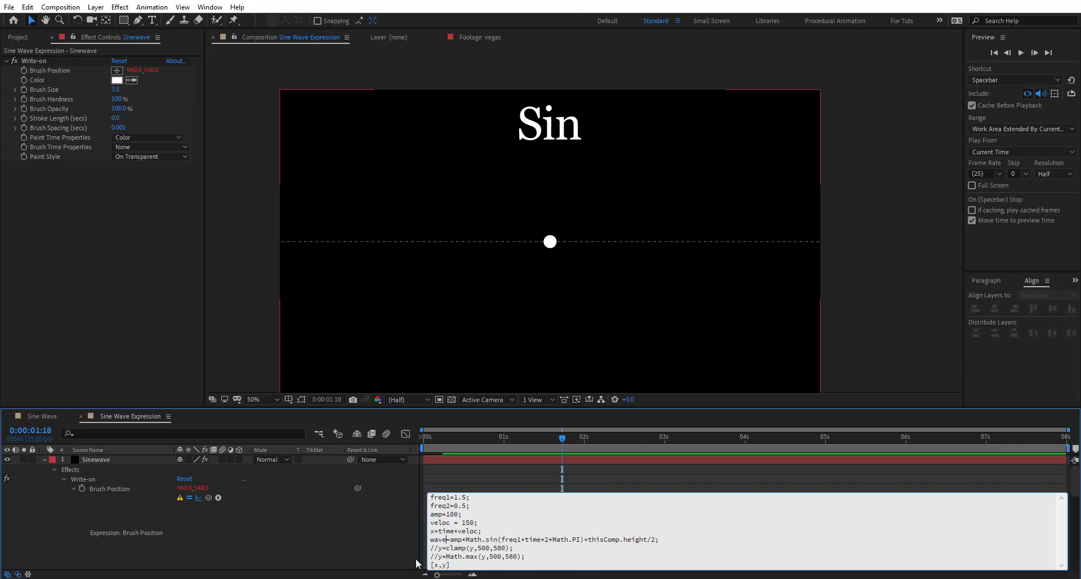
pyautogui.moveTo(664, 540); pyautogui.dragTo(452, 534)
pyautogui.click(593, 544)
pyautogui.moveTo(587, 541); pyautogui.dragTo(664, 541)
pyautogui.press('Delete')
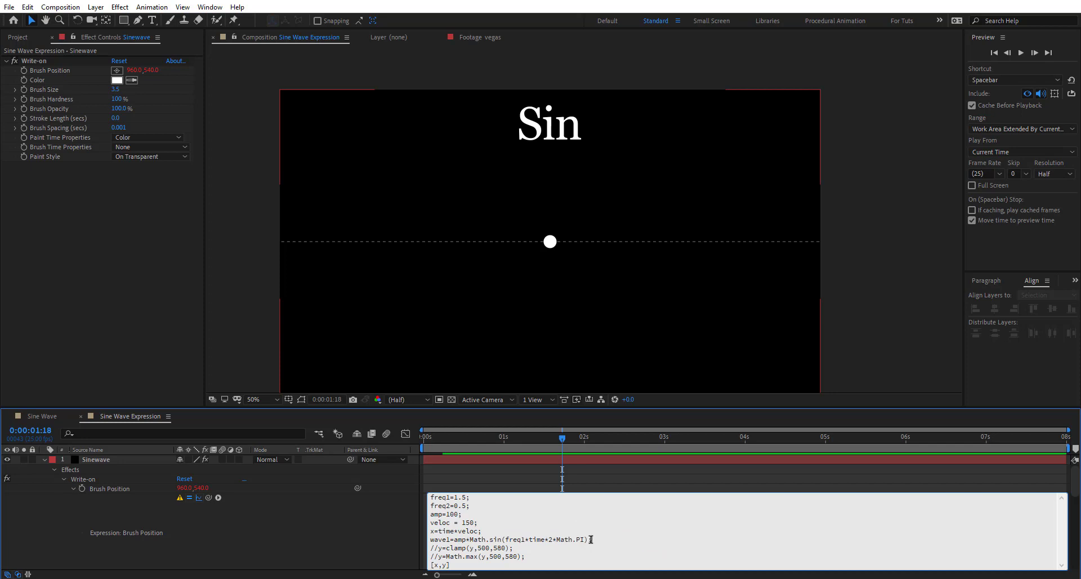
# Step: Duplicate the wave1 line directly below it and rename the copy's variable as wave2
pyautogui.moveTo(598, 540); pyautogui.dragTo(429, 539)
pyautogui.hotkey('ctrl', 'c')
pyautogui.click(598, 539)
pyautogui.press('Return')
pyautogui.hotkey('ctrl', 'v')
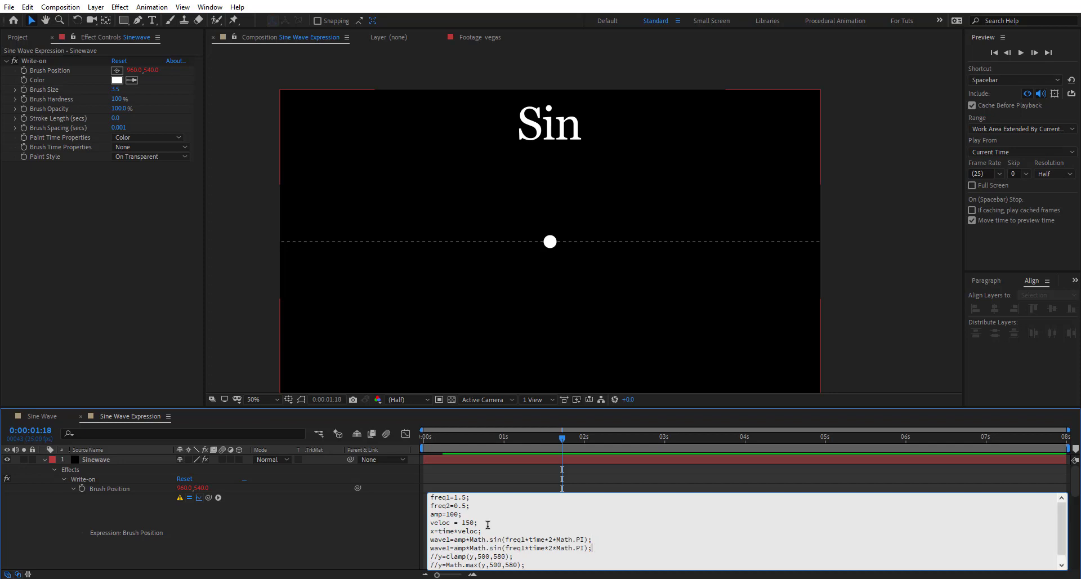
pyautogui.click(451, 545)
pyautogui.press('BackSpace')
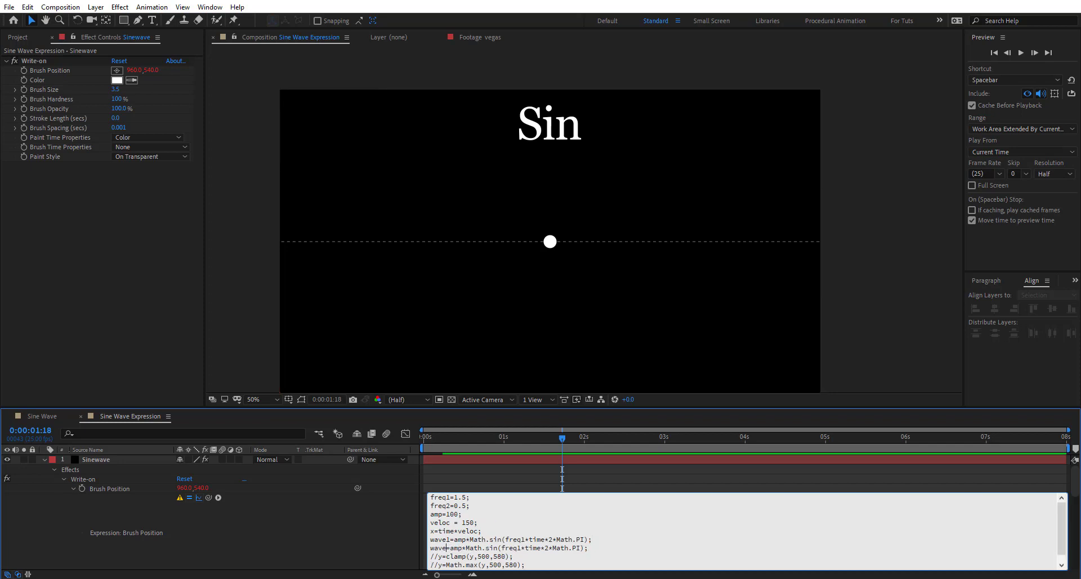
pyautogui.write('2')
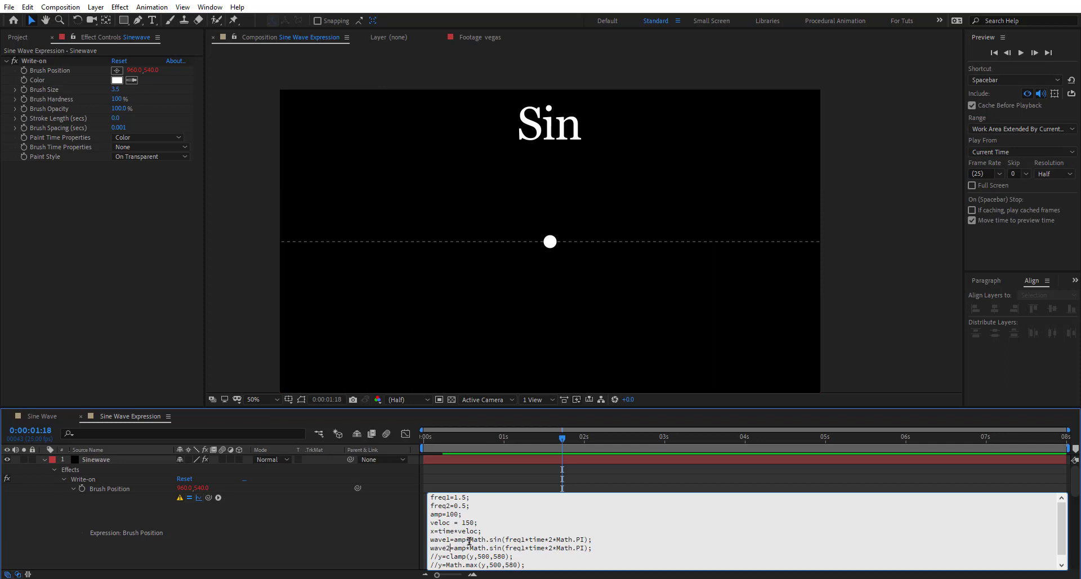
# Step: Remove the amp* factor from the wave1 and wave2 lines and make wave2 use freq2
pyautogui.moveTo(470, 539); pyautogui.dragTo(454, 548)
pyautogui.press('BackSpace')
pyautogui.press('BackSpace')
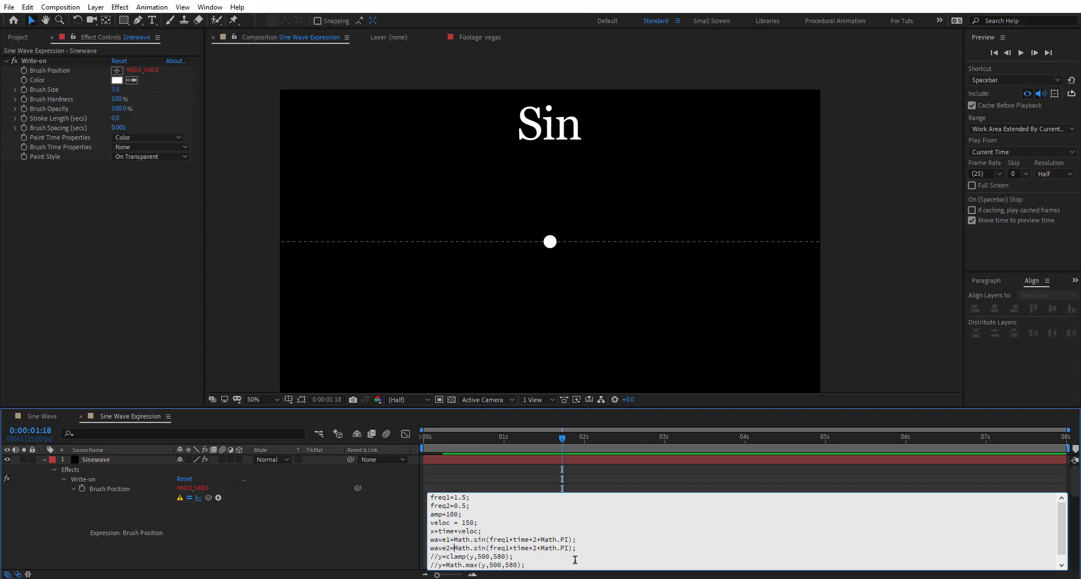
pyautogui.click(509, 548)
pyautogui.press('BackSpace')
pyautogui.write('2')
# Step: Add the line y=wave1*wave2*amp; directly below the wave2 line
pyautogui.click(580, 548)
pyautogui.press('Return')
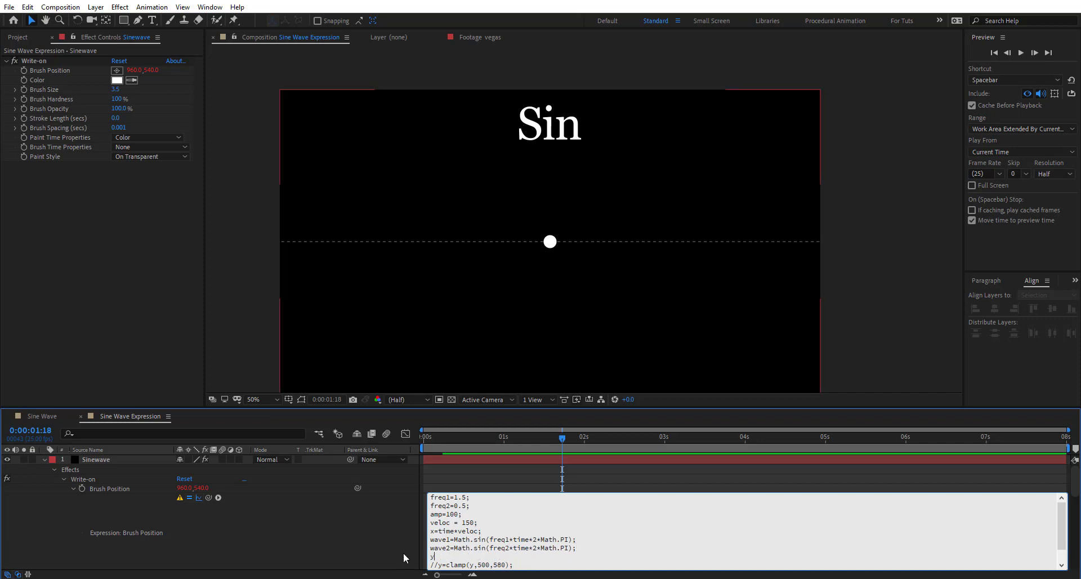
pyautogui.write('y=Math.max(y,500,580);')
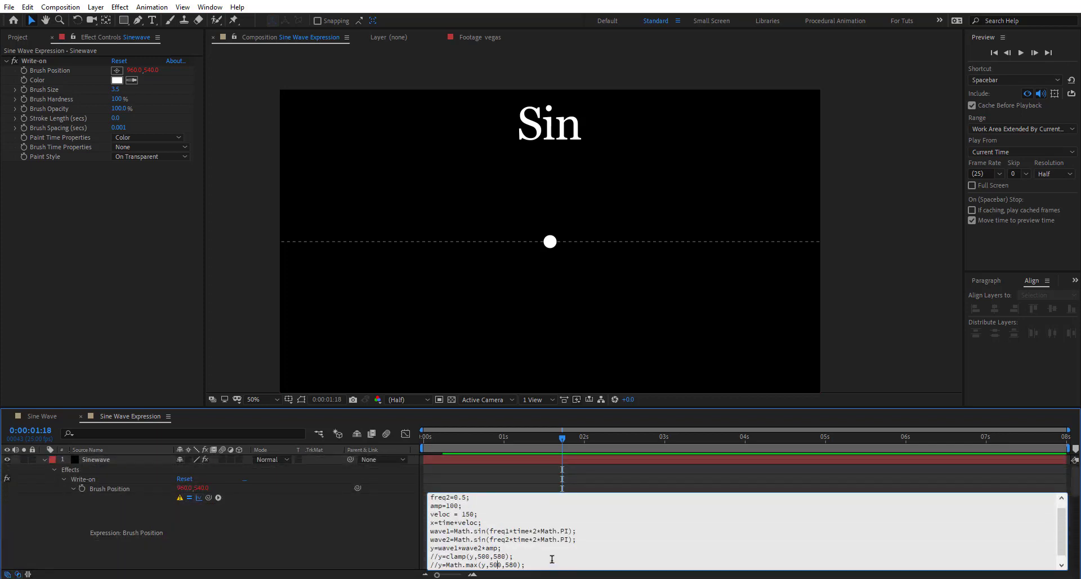
# Step: Append the vertical offset of half the composition height to the y line and apply the expression
pyautogui.click(500, 548)
pyautogui.write('+thisCompo')
pyautogui.write('hight')
pyautogui.press('BackSpace')
pyautogui.press('BackSpace')
pyautogui.press('BackSpace')
pyautogui.write('eght')
pyautogui.click(503, 455)
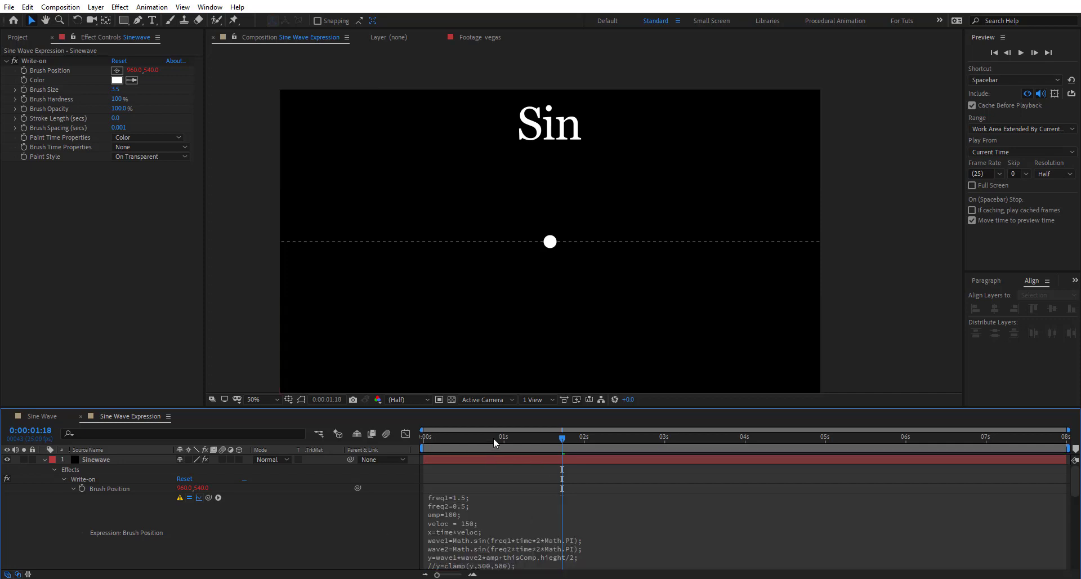
# Step: Correct the misspelled height property so the y line reads y=wave1*wave2*amp+thisComp.height/2; and apply the expression
pyautogui.moveTo(493, 438); pyautogui.dragTo(561, 445)
pyautogui.scroll(-1, 607, 522)
pyautogui.click(556, 532)
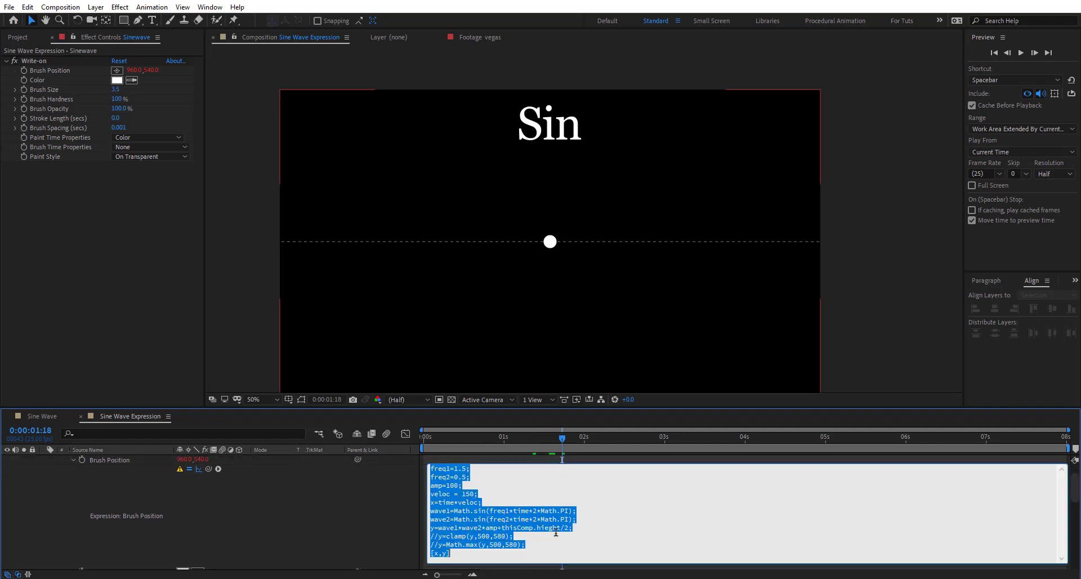
pyautogui.click(550, 528)
pyautogui.press('BackSpace')
pyautogui.press('BackSpace')
pyautogui.write('ei')
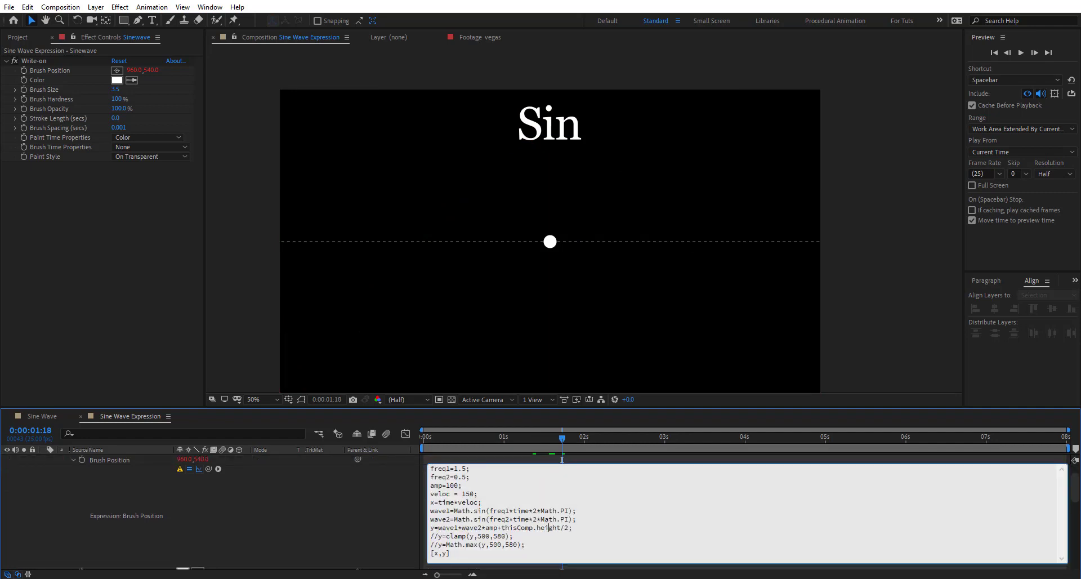
pyautogui.click(362, 526)
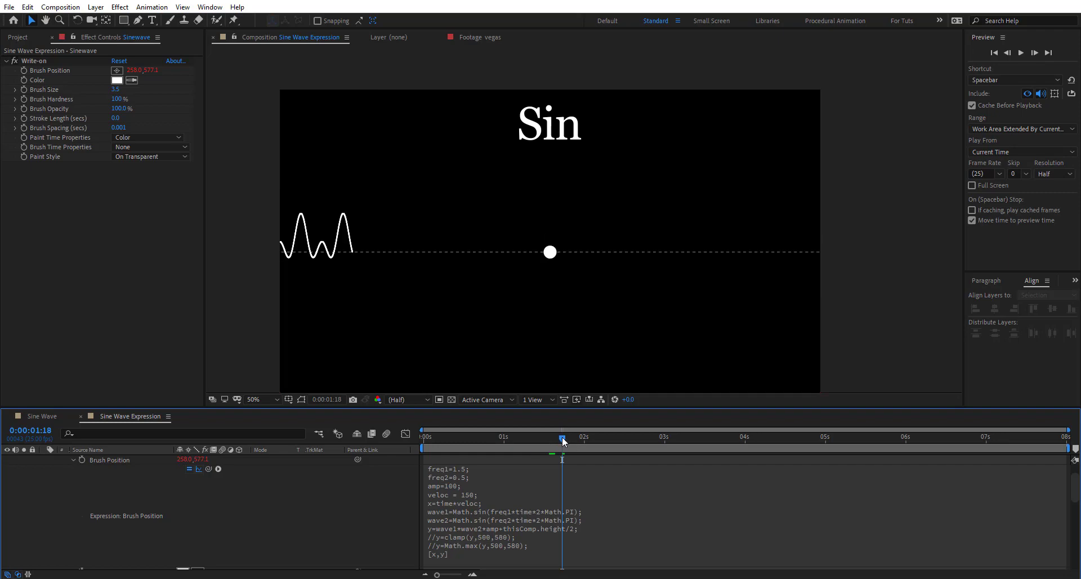
# Step: Preview the combined wave by scrubbing and playing it, and examine the Brush Position curve in the Graph Editor
pyautogui.moveTo(562, 437); pyautogui.dragTo(738, 447)
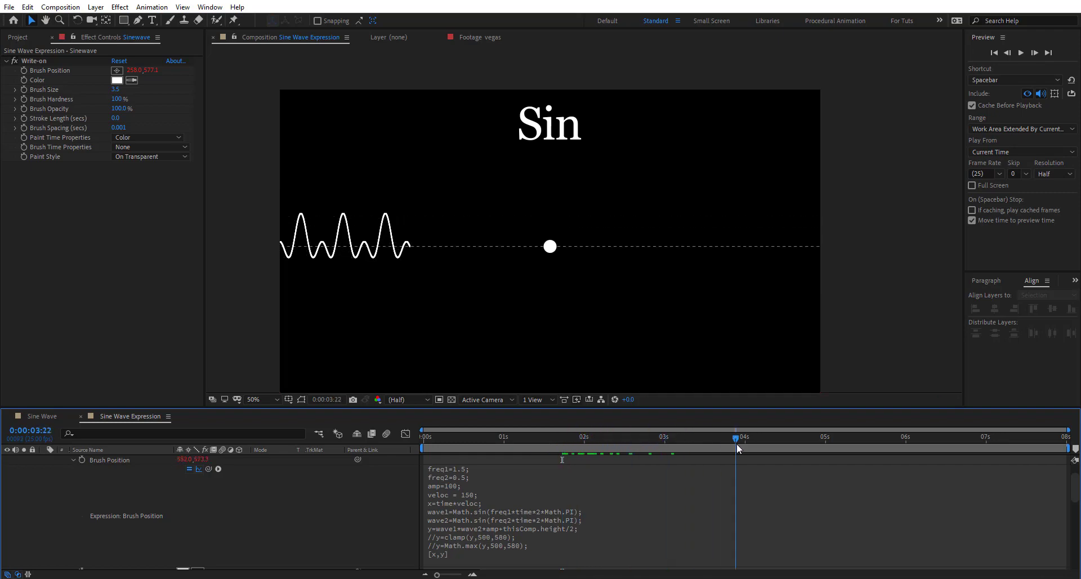
pyautogui.click(406, 433)
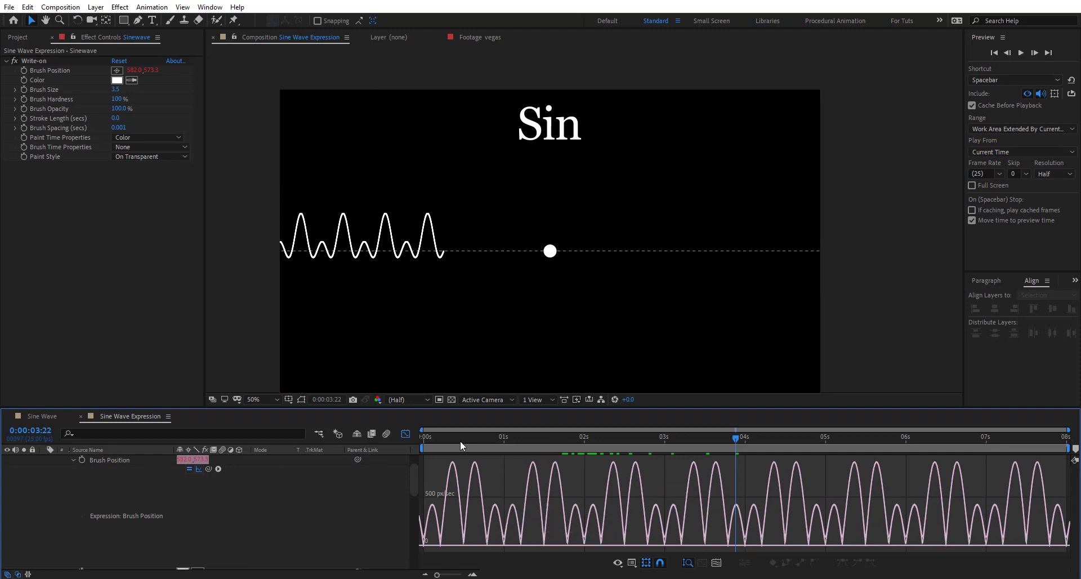
pyautogui.press('Home')
pyautogui.press('space')
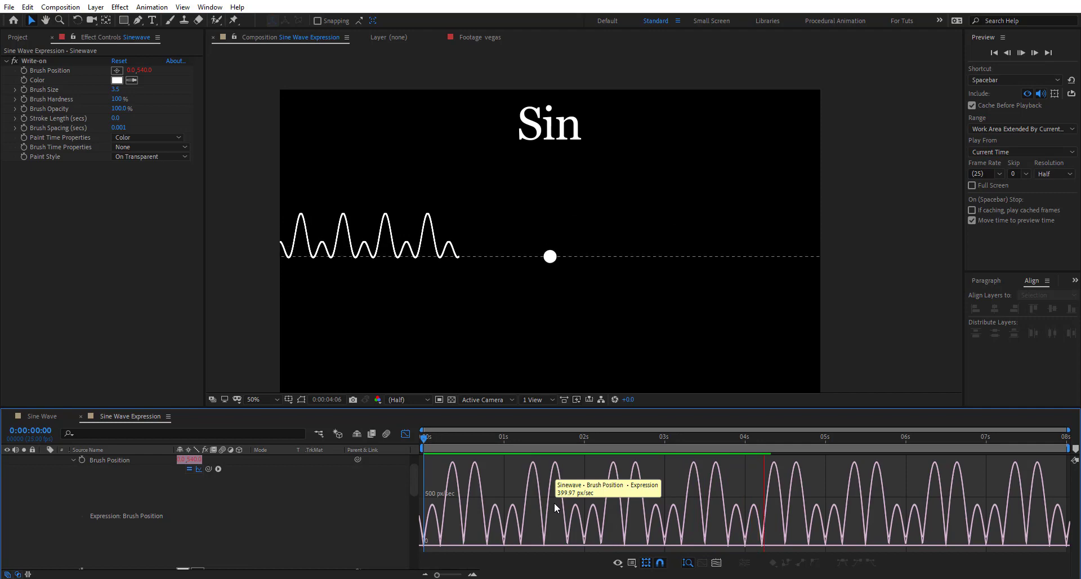
pyautogui.press('space')
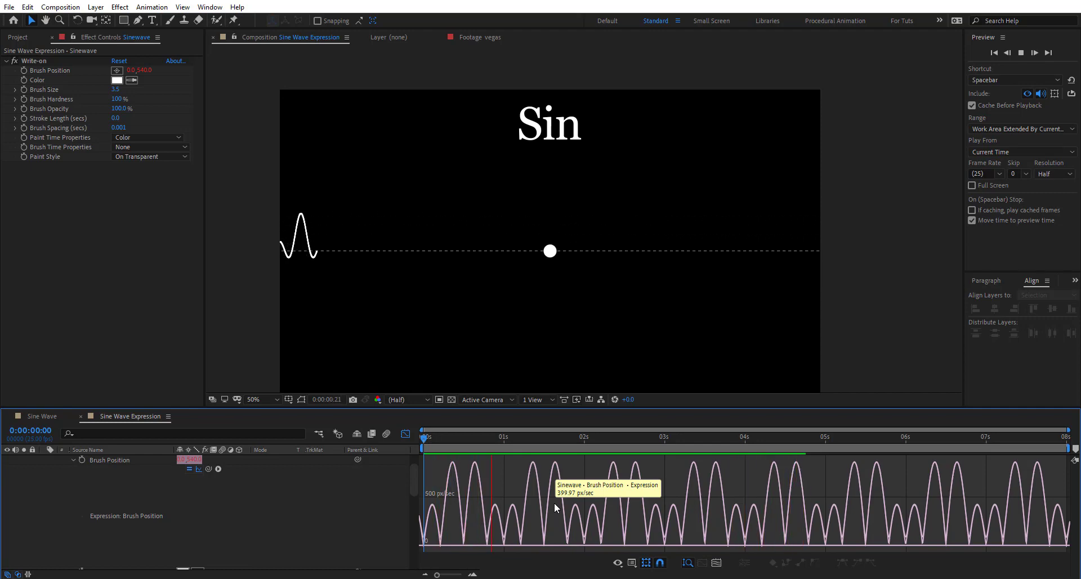
pyautogui.press('space')
pyautogui.click(661, 437)
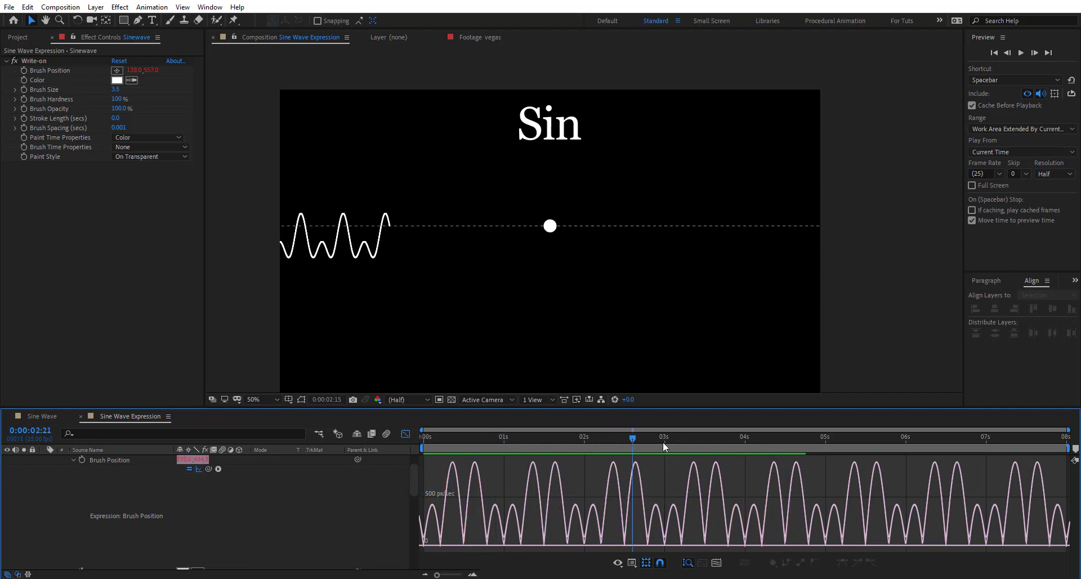
pyautogui.click(405, 434)
# Step: Multiply the wave by time so the line reads y=time*wave1*wave2*amp+thisComp.height/2; and scrub through the result
pyautogui.click(491, 529)
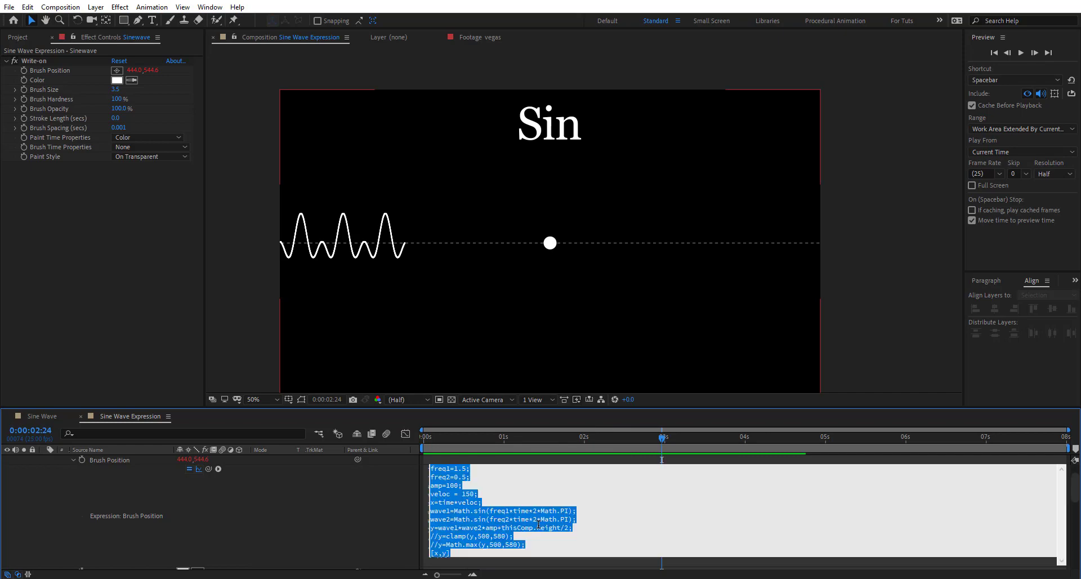
pyautogui.click(436, 528)
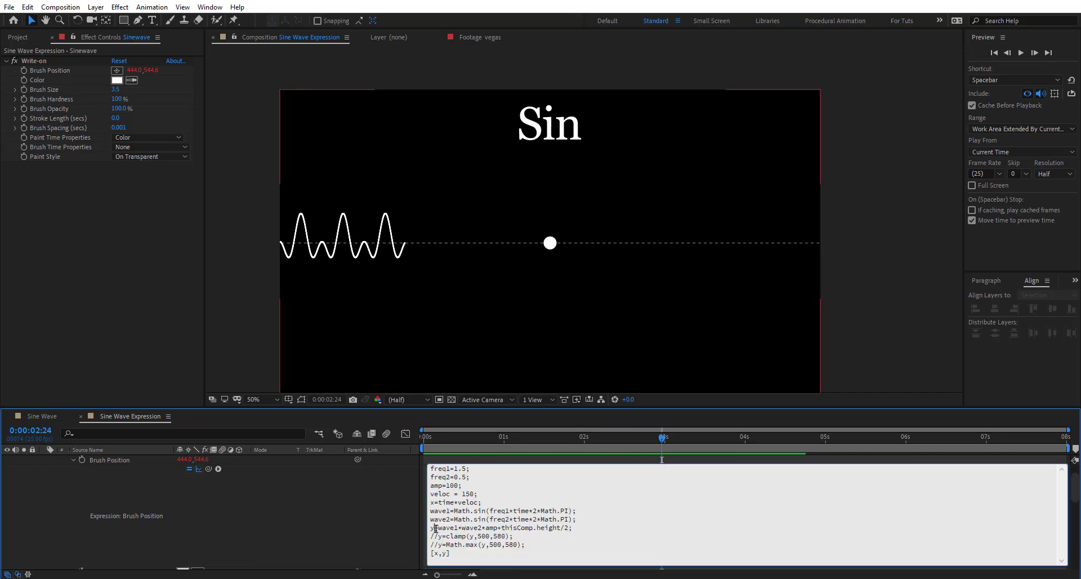
pyautogui.moveTo(441, 529); pyautogui.dragTo(443, 536)
pyautogui.click(438, 528)
pyautogui.write('time/')
pyautogui.click(457, 445)
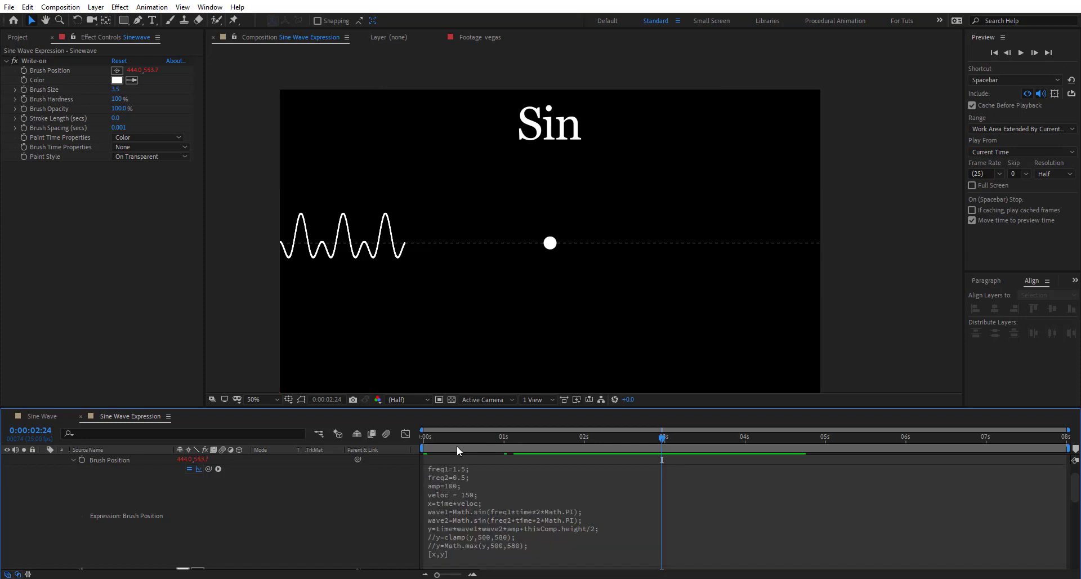
pyautogui.click(462, 440)
pyautogui.moveTo(515, 444)
pyautogui.mouseDown()
pyautogui.moveTo(927, 475)
pyautogui.moveTo(851, 482)
pyautogui.mouseUp()
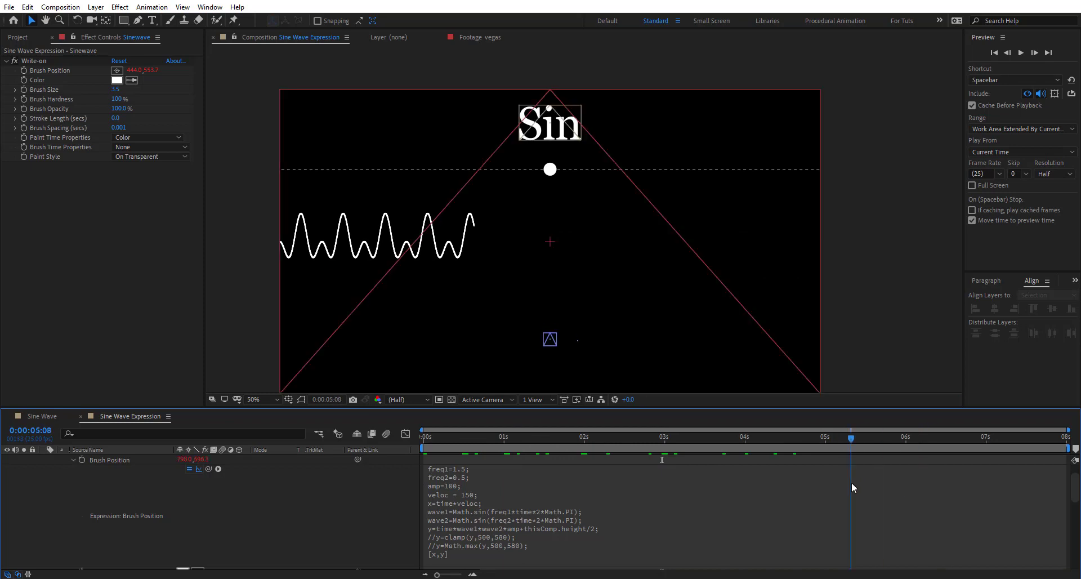
pyautogui.moveTo(856, 438)
pyautogui.mouseDown()
pyautogui.moveTo(1036, 441)
pyautogui.moveTo(580, 468)
pyautogui.moveTo(642, 471)
pyautogui.mouseUp()
pyautogui.moveTo(710, 480); pyautogui.dragTo(886, 471)
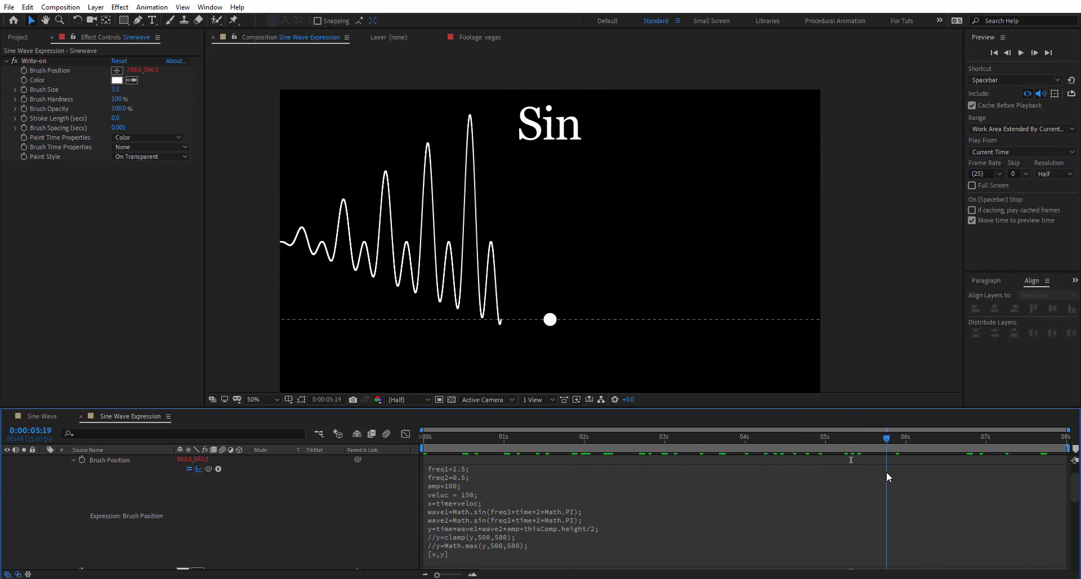
# Step: Change the y line to divide time by wave1, reading y=time/wave1*wave2*amp+thisComp.height/2; and preview the result
pyautogui.click(538, 534)
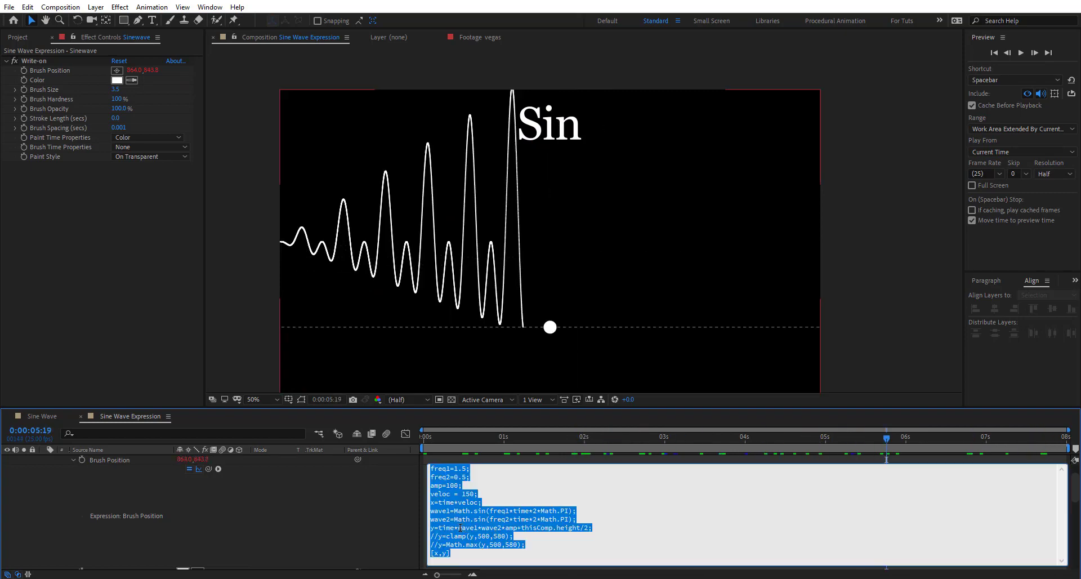
pyautogui.click(456, 527)
pyautogui.write('8')
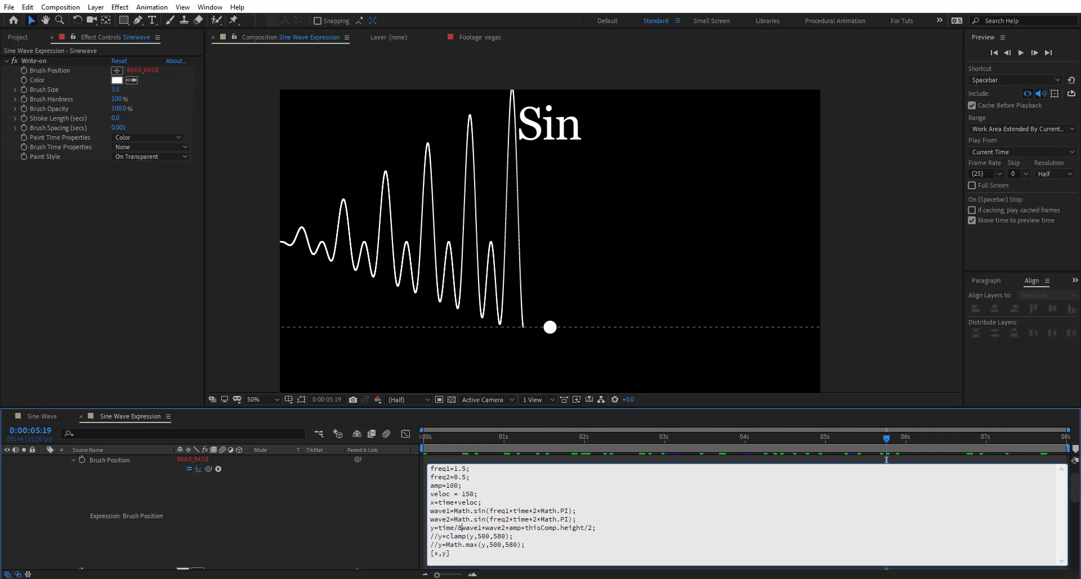
pyautogui.press('BackSpace')
pyautogui.click(361, 512)
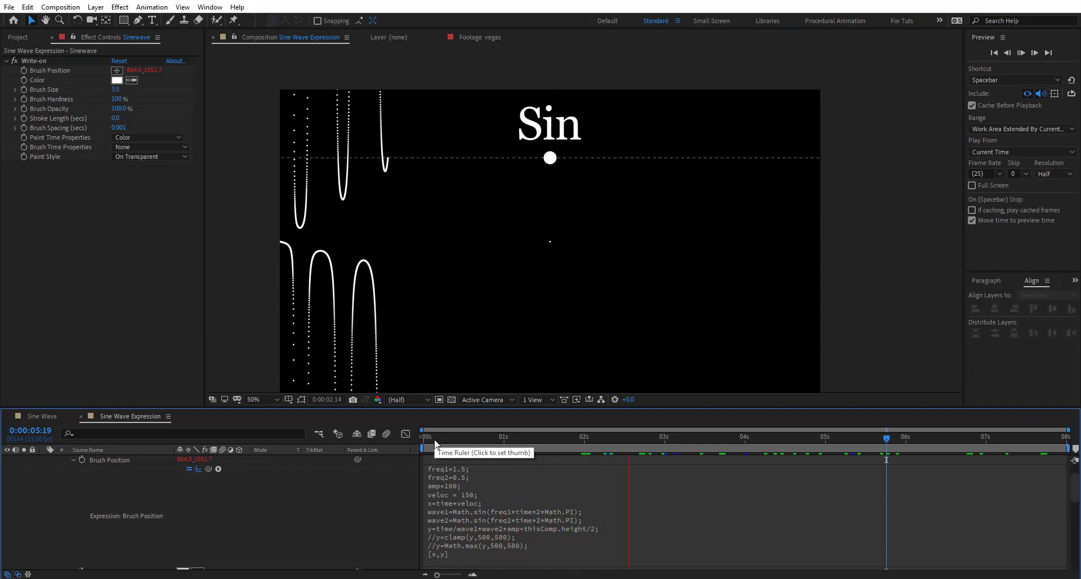
pyautogui.click(616, 441)
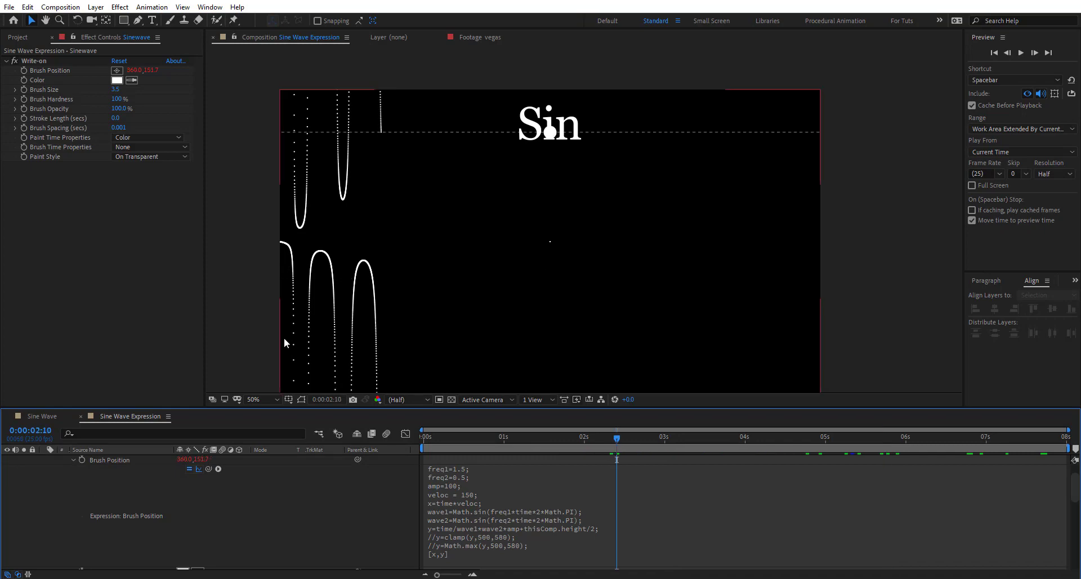
# Step: Set the amp variable to 5 in the Brush Position expression and apply it
pyautogui.click(311, 319)
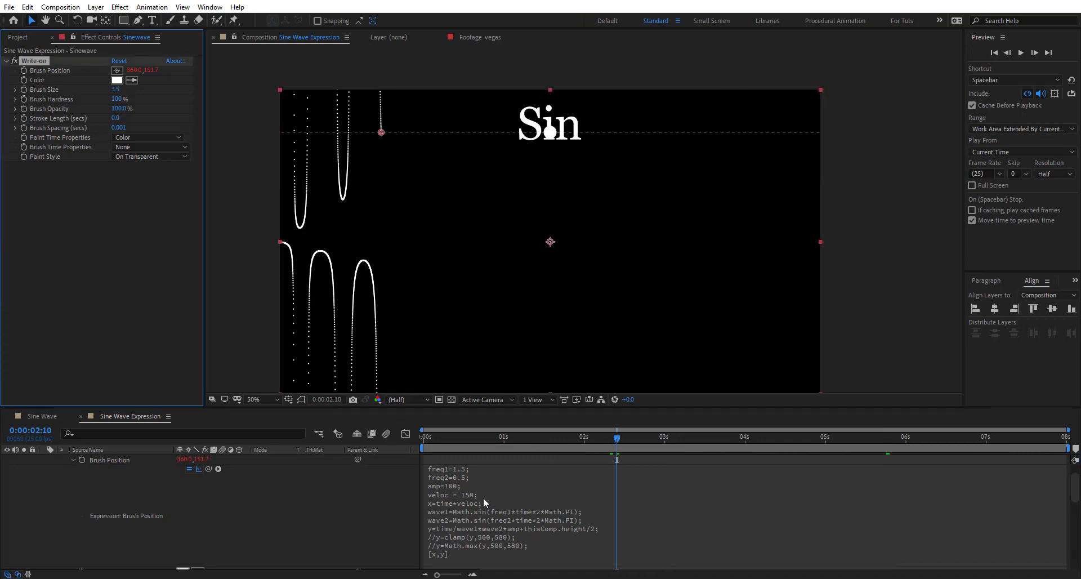
pyautogui.click(454, 486)
pyautogui.click(459, 486)
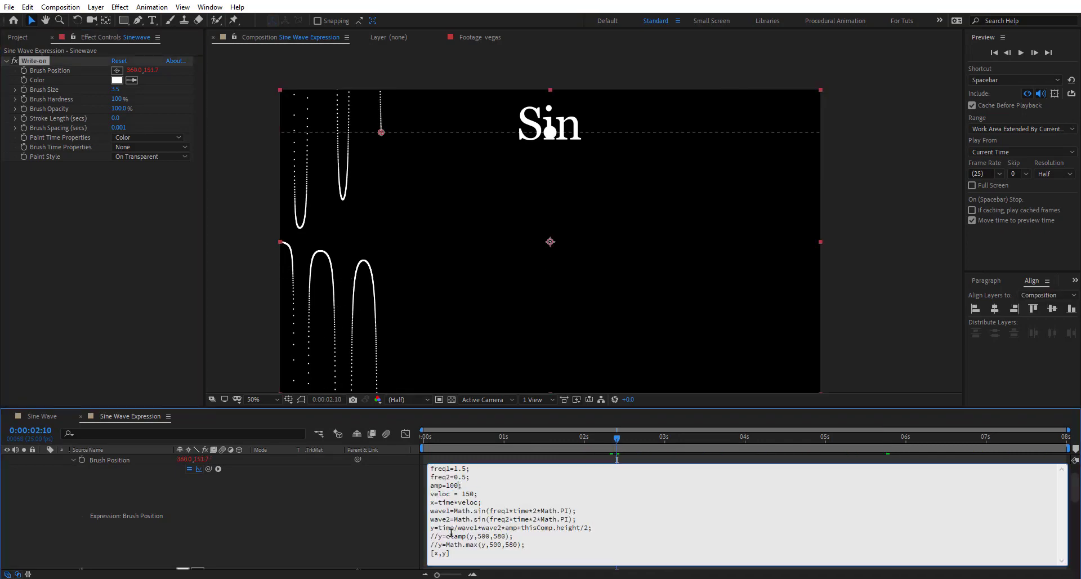
pyautogui.press('BackSpace')
pyautogui.press('BackSpace')
pyautogui.press('BackSpace')
pyautogui.write('550')
pyautogui.press('BackSpace')
pyautogui.press('BackSpace')
pyautogui.click(375, 508)
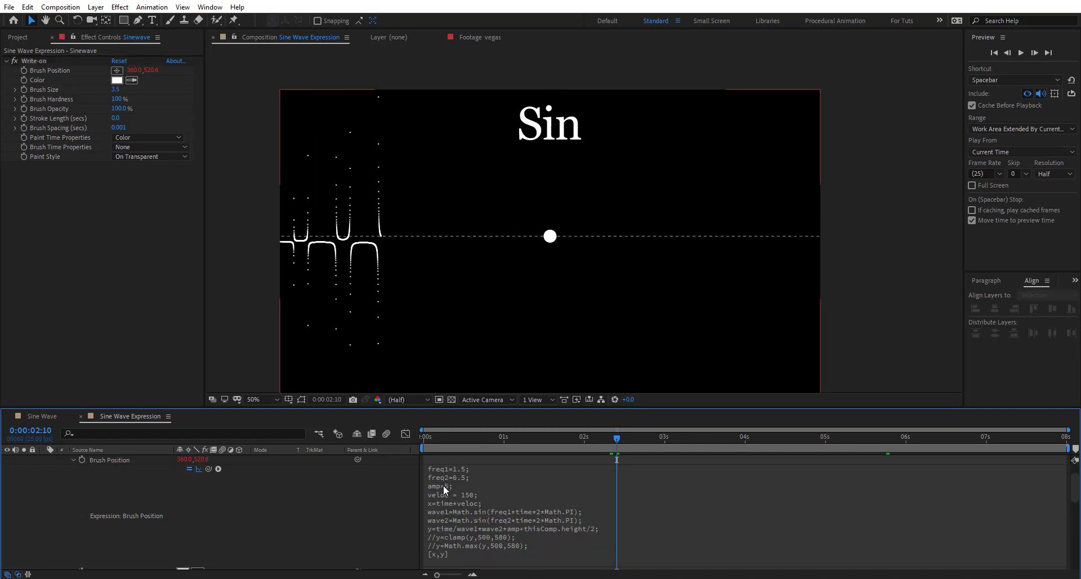
# Step: Set the amp variable to 50 and scrub through the timeline to check the resulting wave
pyautogui.click(446, 485)
pyautogui.click(447, 484)
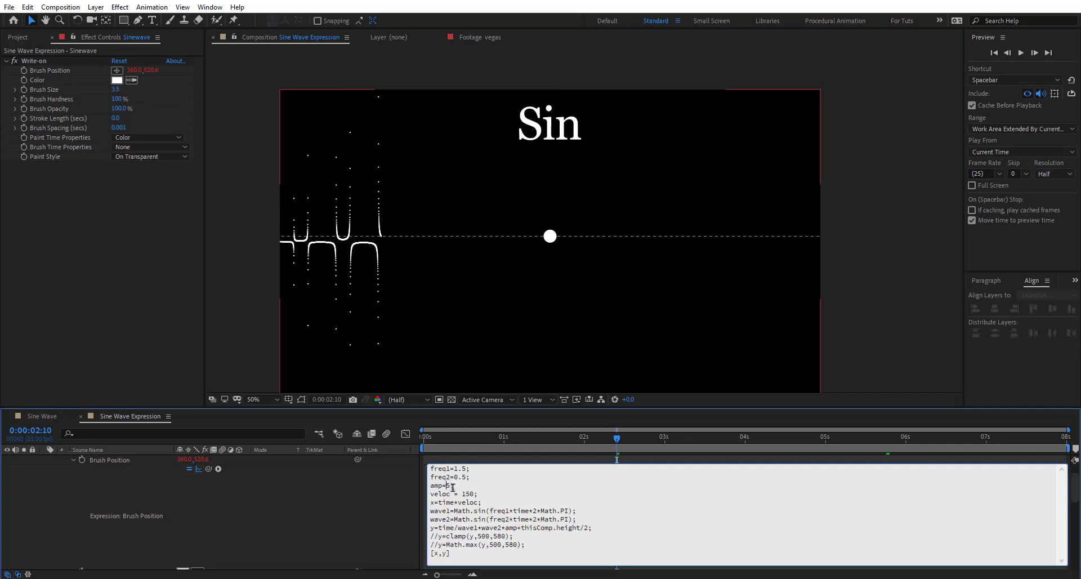
pyautogui.write('0;')
pyautogui.click(370, 509)
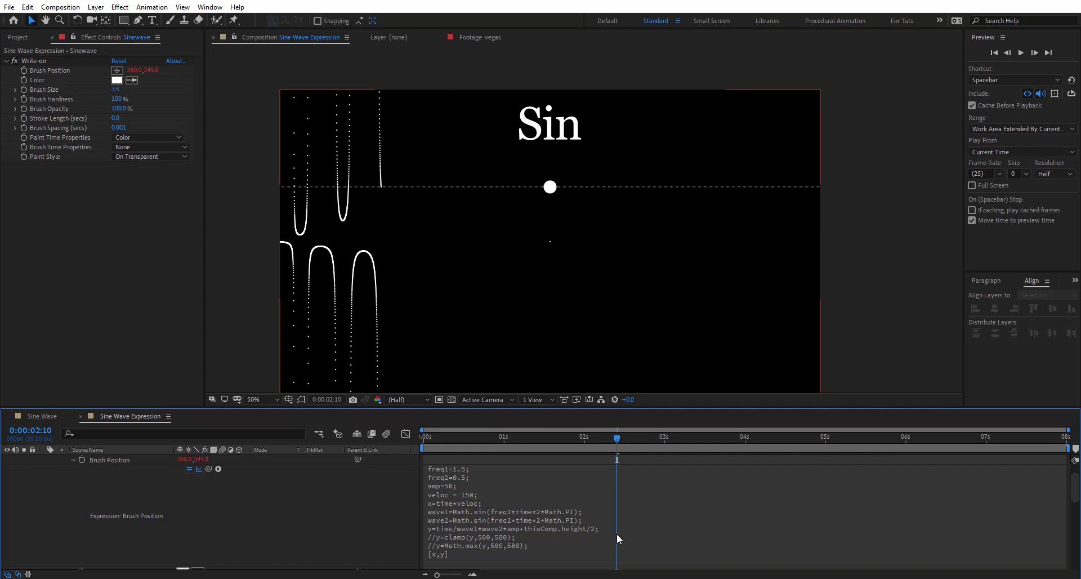
pyautogui.moveTo(501, 441); pyautogui.dragTo(1032, 458)
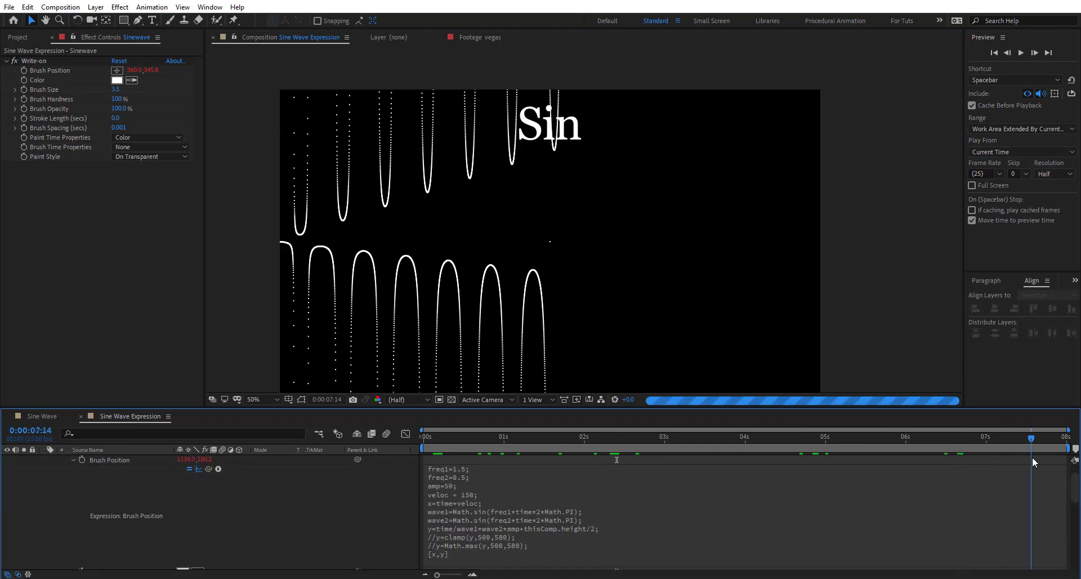